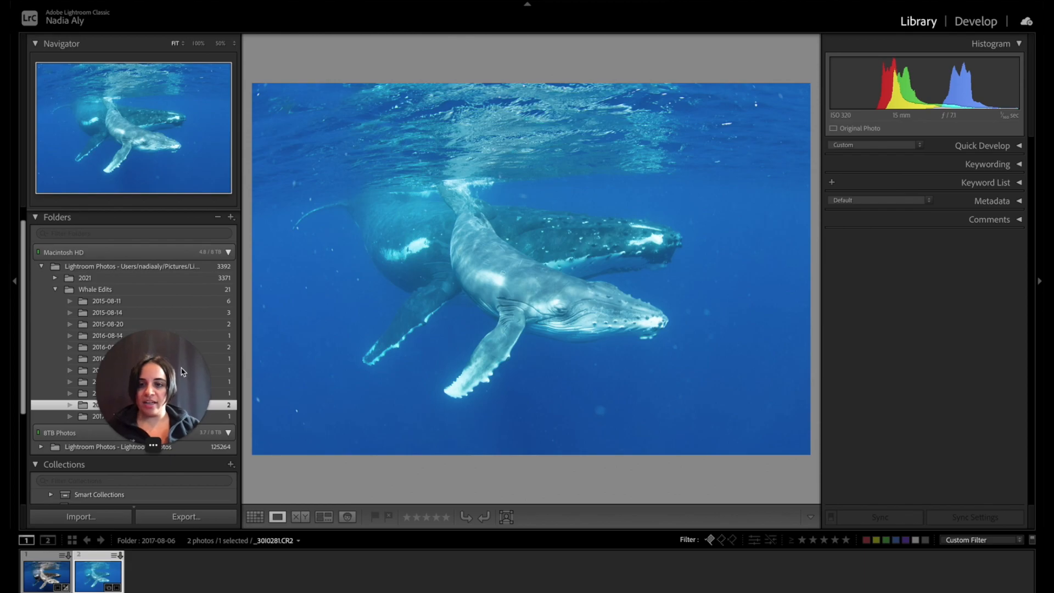
Compare the finished edit with the unedited copy of the whale photo and open the unedited copy for developing.
click(41, 585)
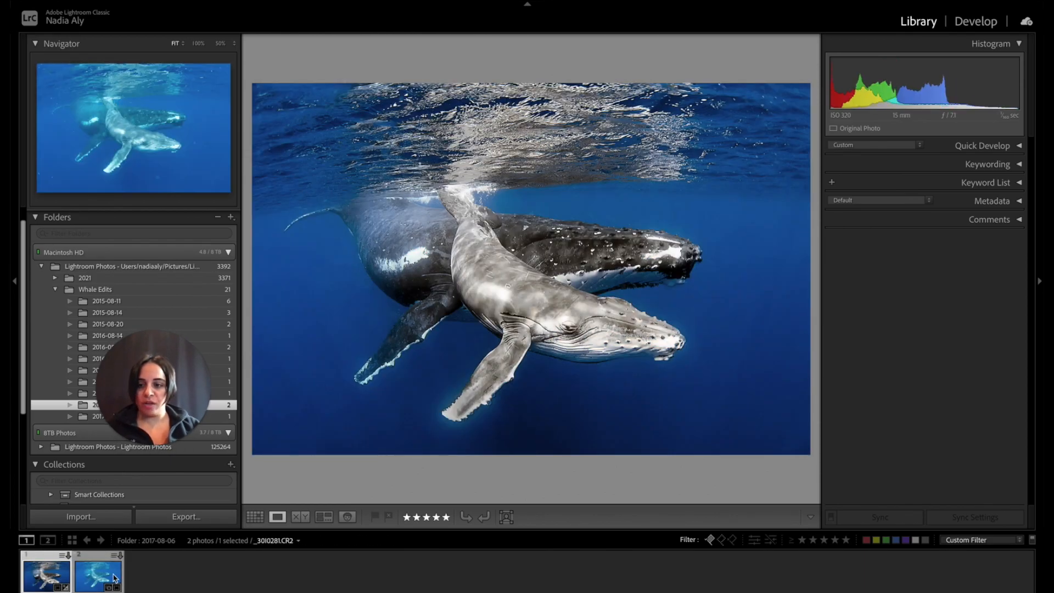
click(111, 580)
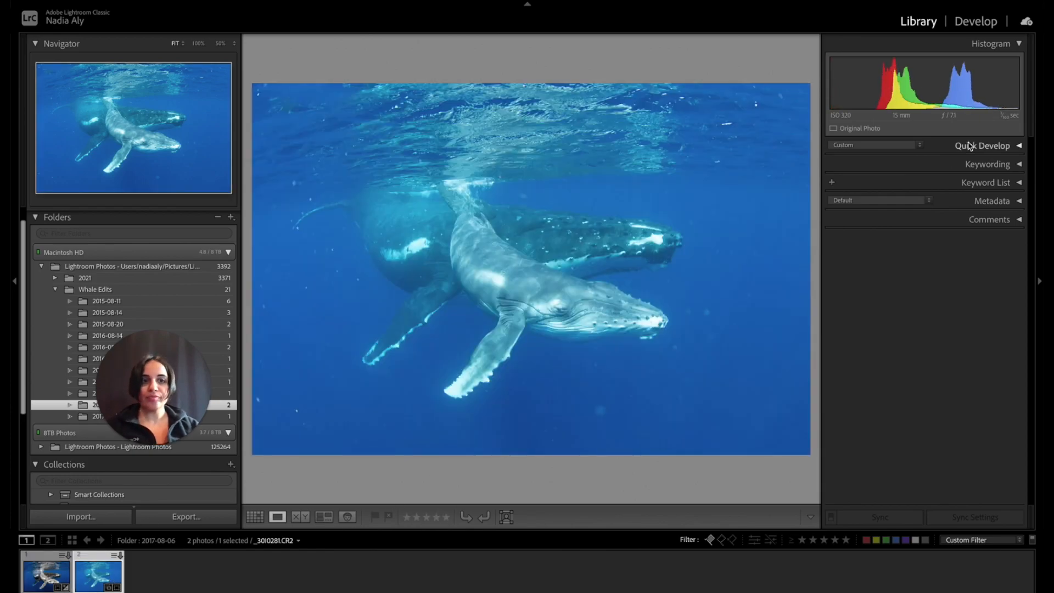
click(975, 22)
drag(158, 381, 111, 117)
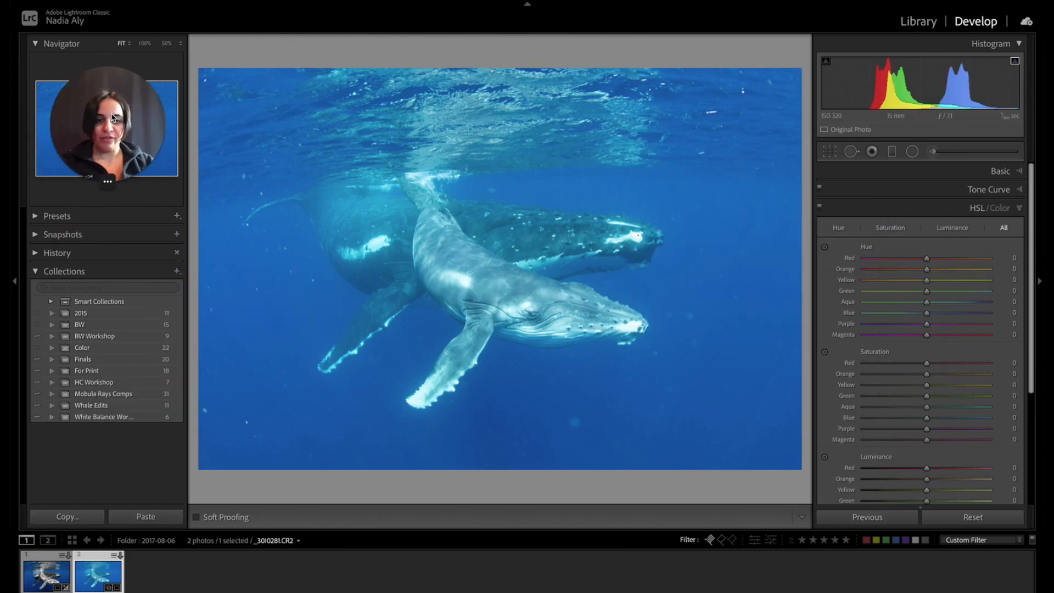
Correct the white balance by sampling the white tip of the calf's flipper, and set Tint to +92.
click(1017, 173)
click(831, 226)
click(419, 398)
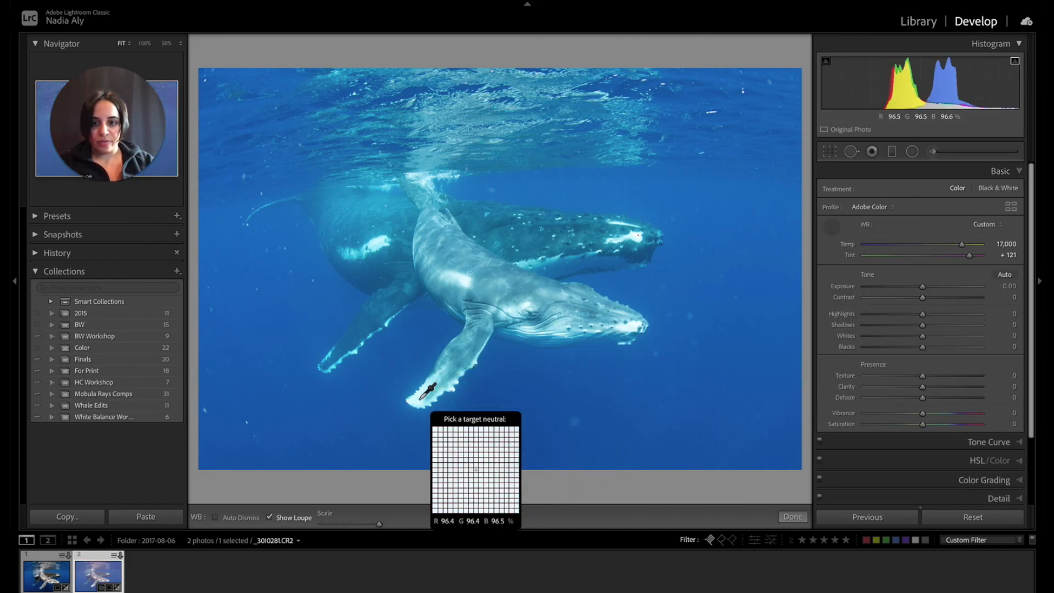
click(420, 394)
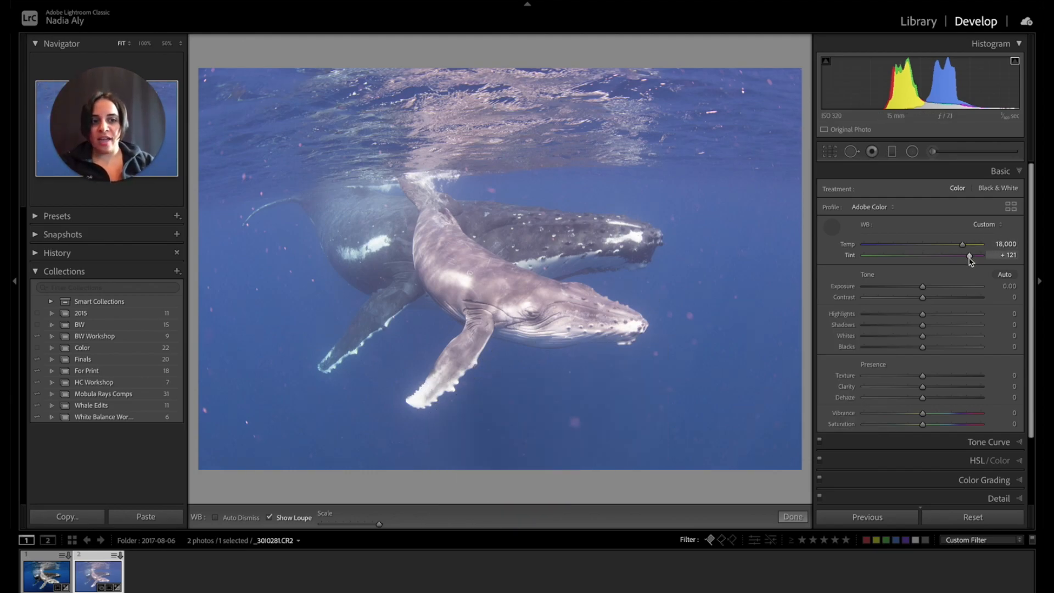
drag(967, 258, 964, 257)
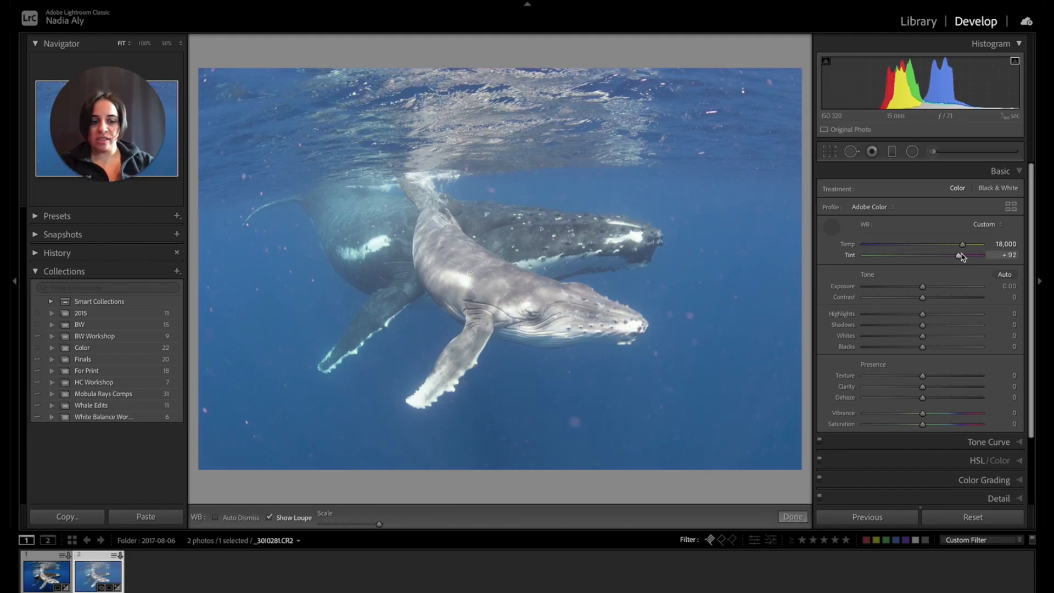
Compare the photo before and after the white balance correction several times.
key(backslash)
key(backslash)
key(backslash)
key(backslash)
key(backslash)
key(backslash)
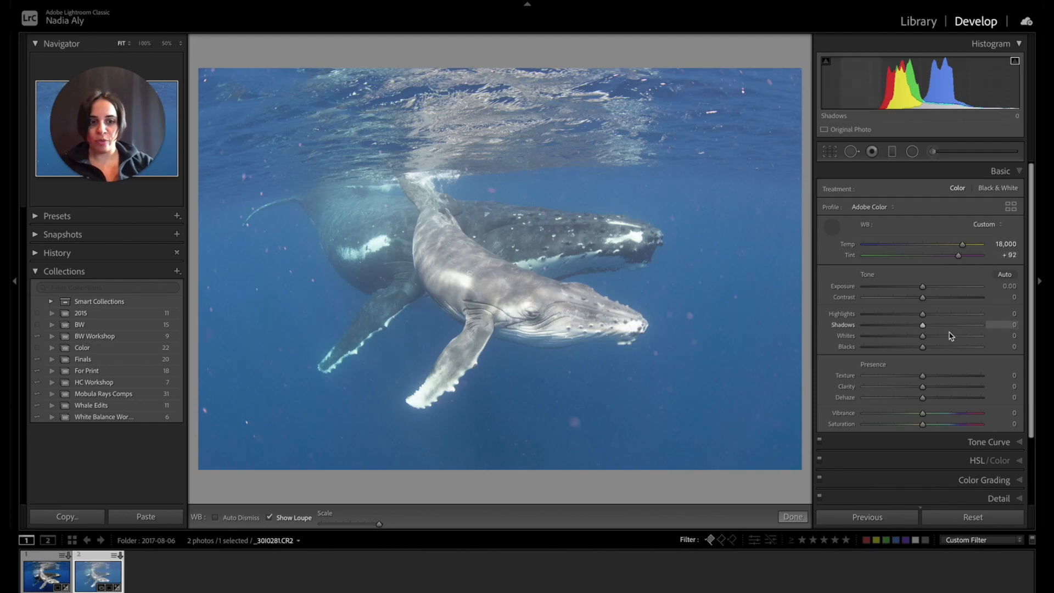
Set Dehaze to +20 and Blacks to -25.
drag(924, 403, 936, 401)
drag(922, 347, 909, 352)
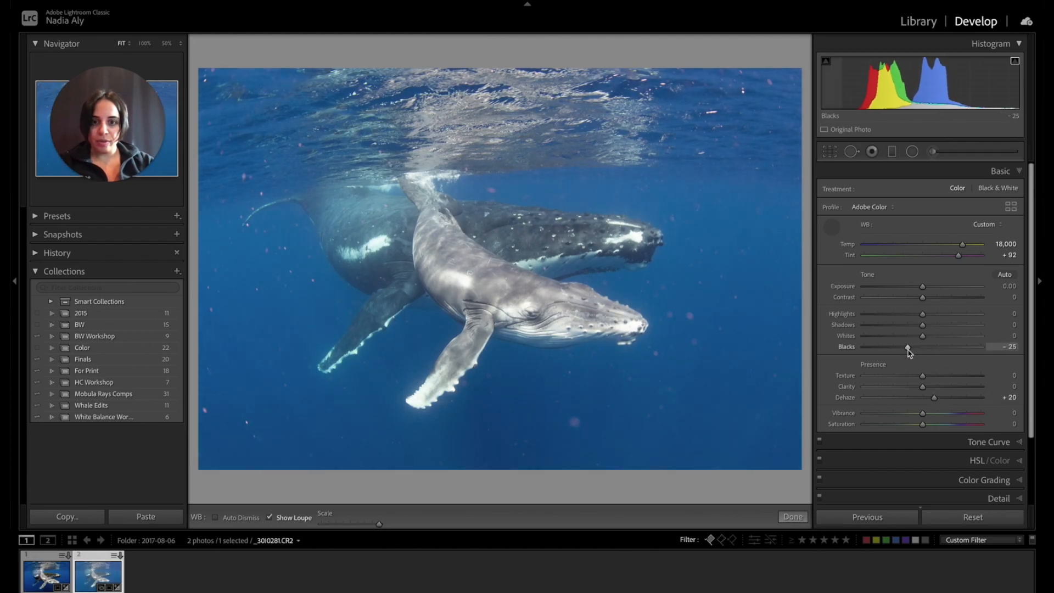
Try sampling the white balance from the open water, undo it and put the white balance selector away.
click(792, 375)
key(ctrl+z)
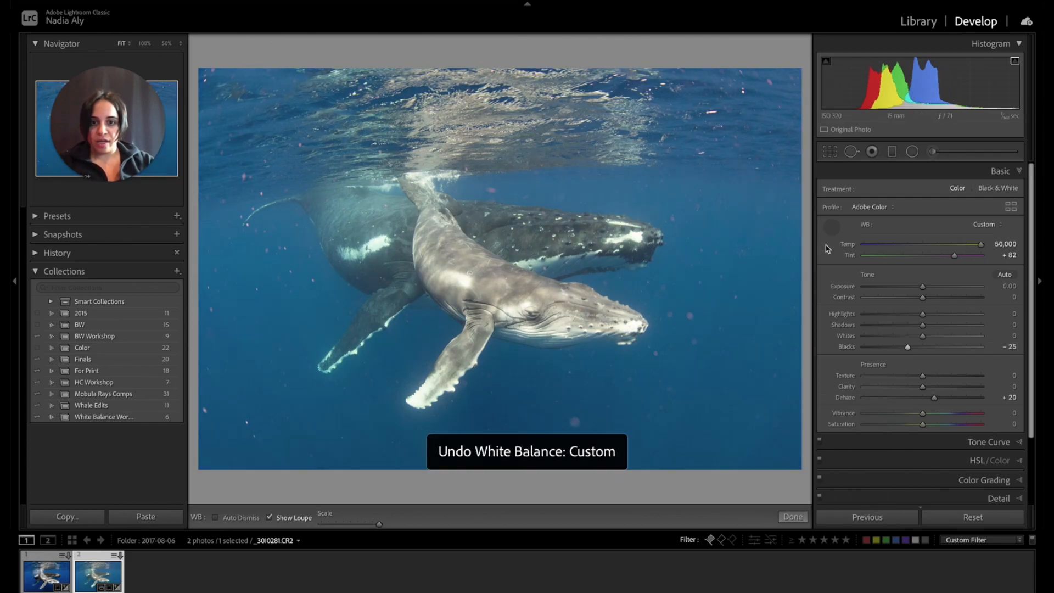
click(832, 230)
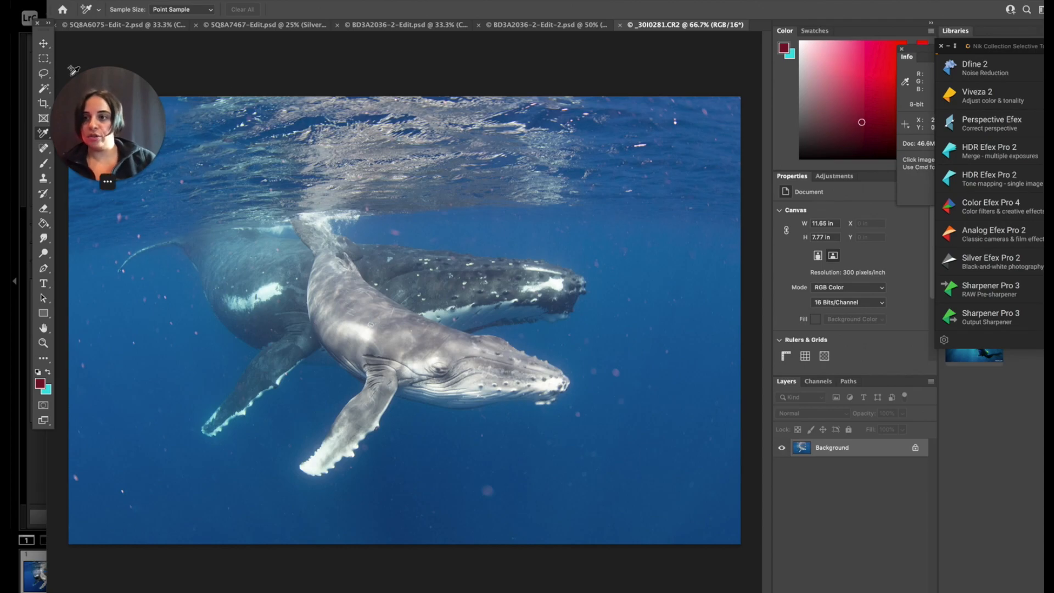
click(38, 62)
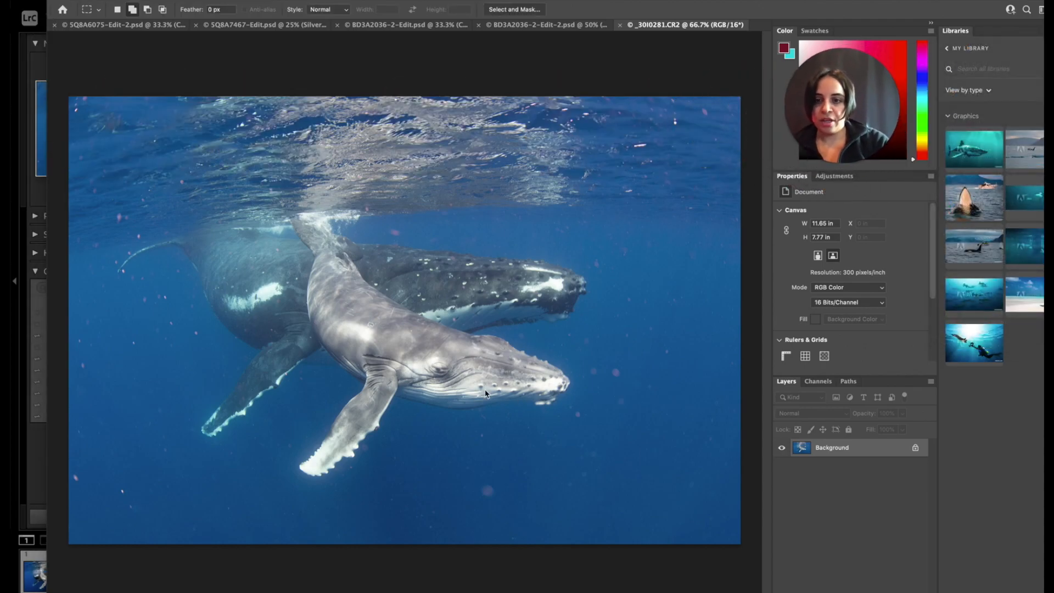
click(458, 458)
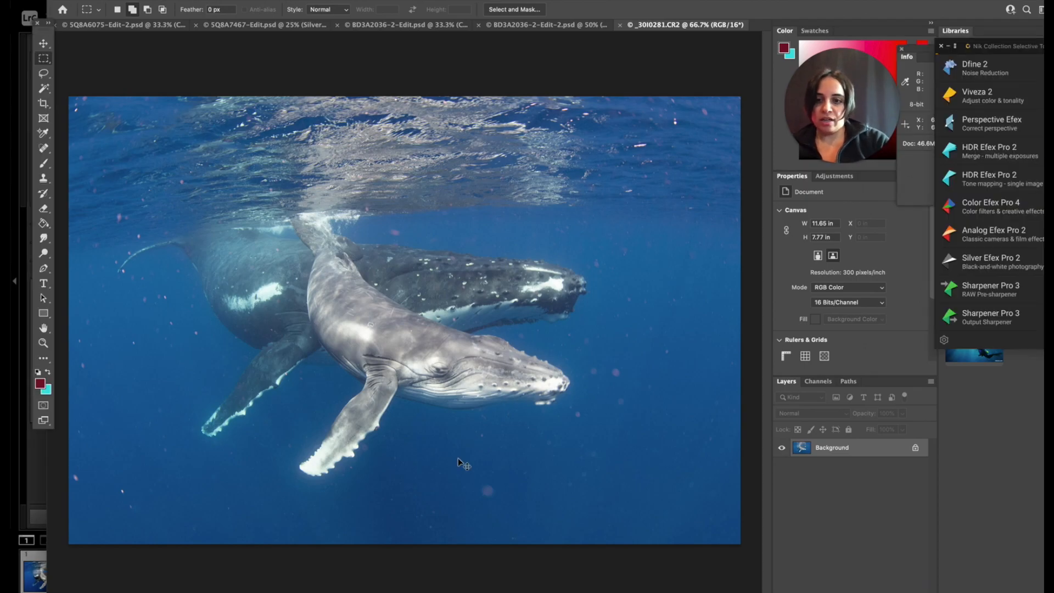
click(44, 74)
Remove the backscatter specks along the lower part of the photo's left edge with the content-aware Spot Healing Brush.
key(super+plus)
key(super+plus)
key(super+plus)
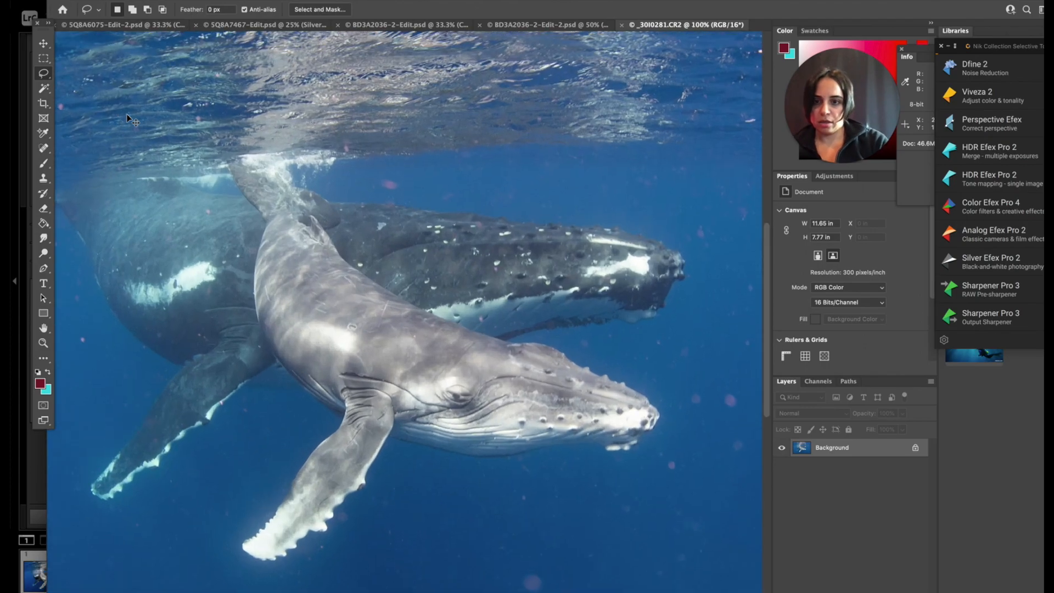
scroll(128, 116, down, 10)
scroll(127, 116, left, 15)
scroll(127, 116, left, 5)
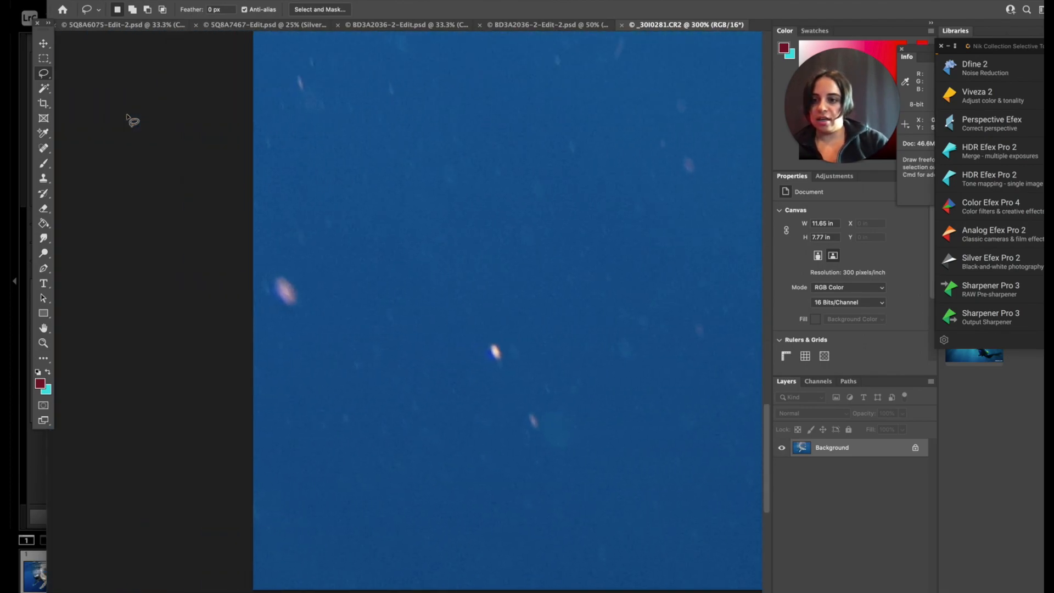
scroll(128, 116, right, 3)
click(46, 150)
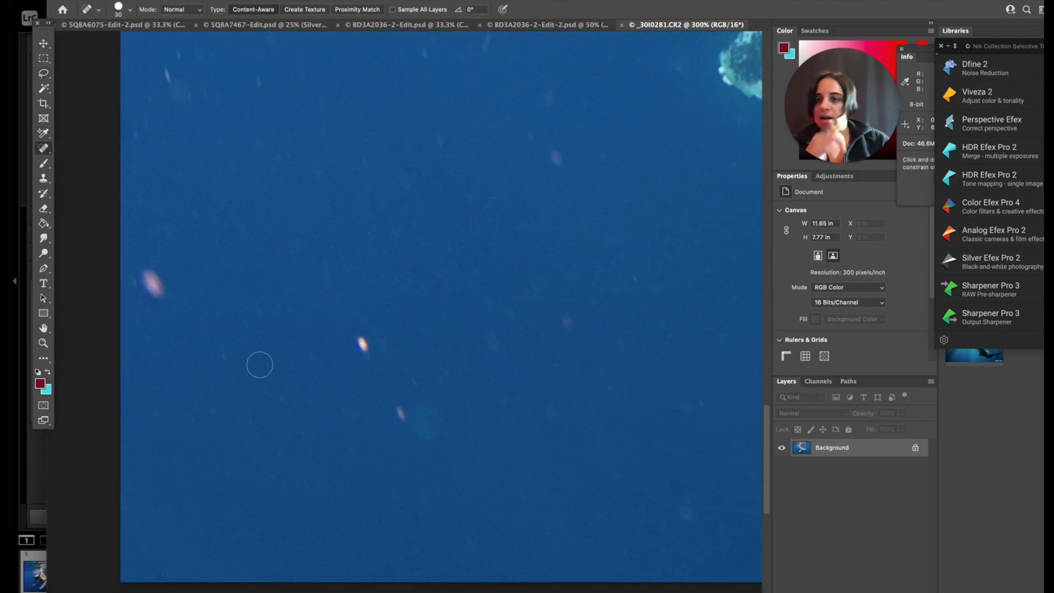
drag(162, 293, 142, 270)
click(131, 277)
click(166, 231)
click(192, 215)
mouse_move(177, 91)
mouse_down()
mouse_move(168, 73)
mouse_move(191, 106)
mouse_up()
click(184, 53)
click(192, 56)
click(137, 131)
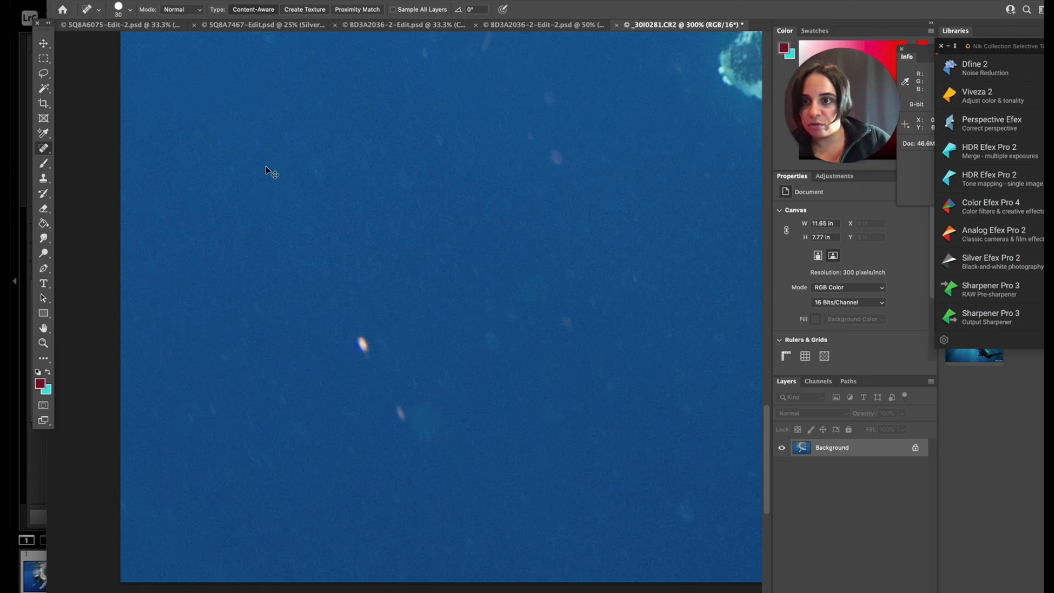
click(129, 134)
click(152, 99)
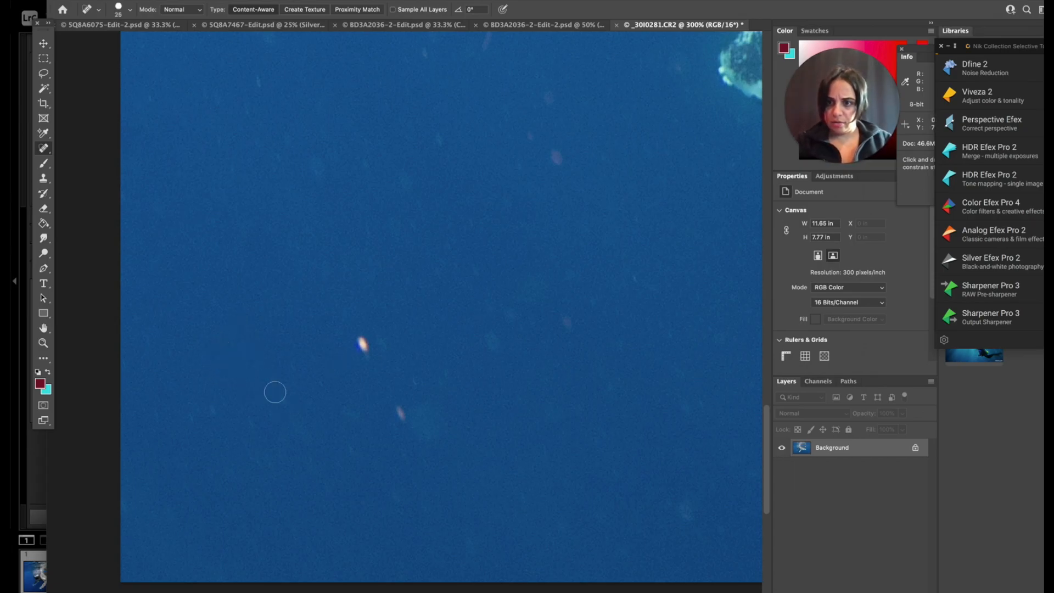
Heal the bright particles and the pale smudge in the water near the photo's lower-left corner.
click(188, 400)
click(152, 419)
click(167, 527)
click(364, 345)
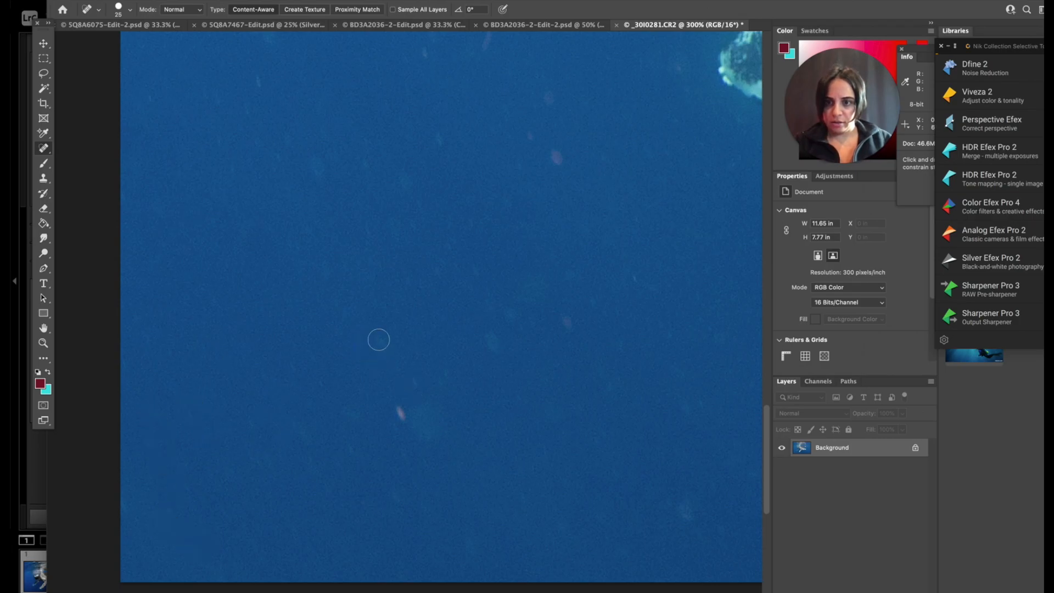
click(396, 410)
click(427, 412)
drag(389, 488, 405, 513)
drag(404, 425, 434, 444)
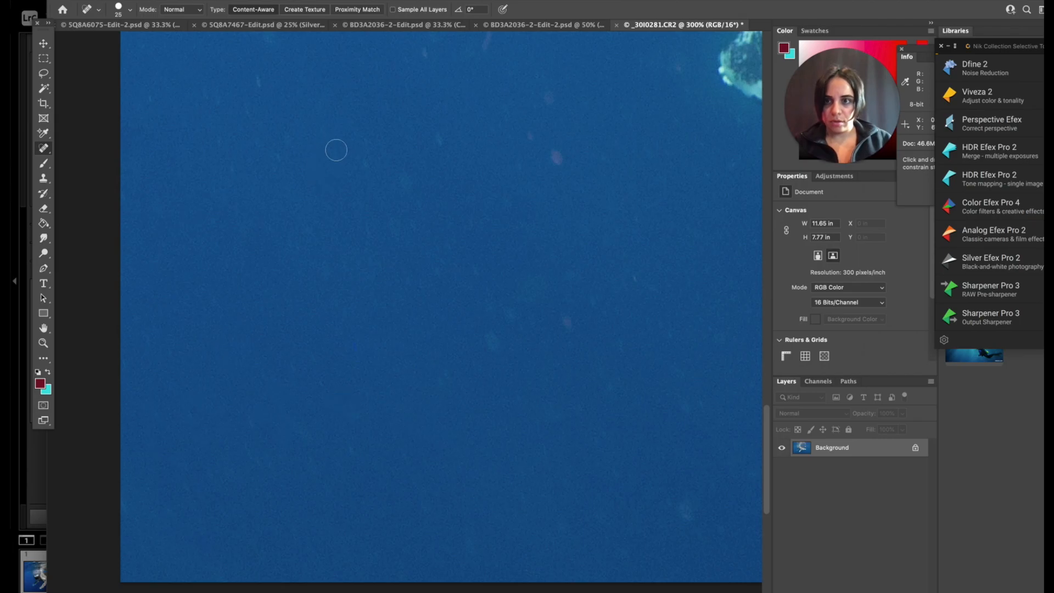
Heal the remaining specks between the lower-left corner and the adult whale's flipper tip, enlarging the brush for the bigger ones.
click(404, 219)
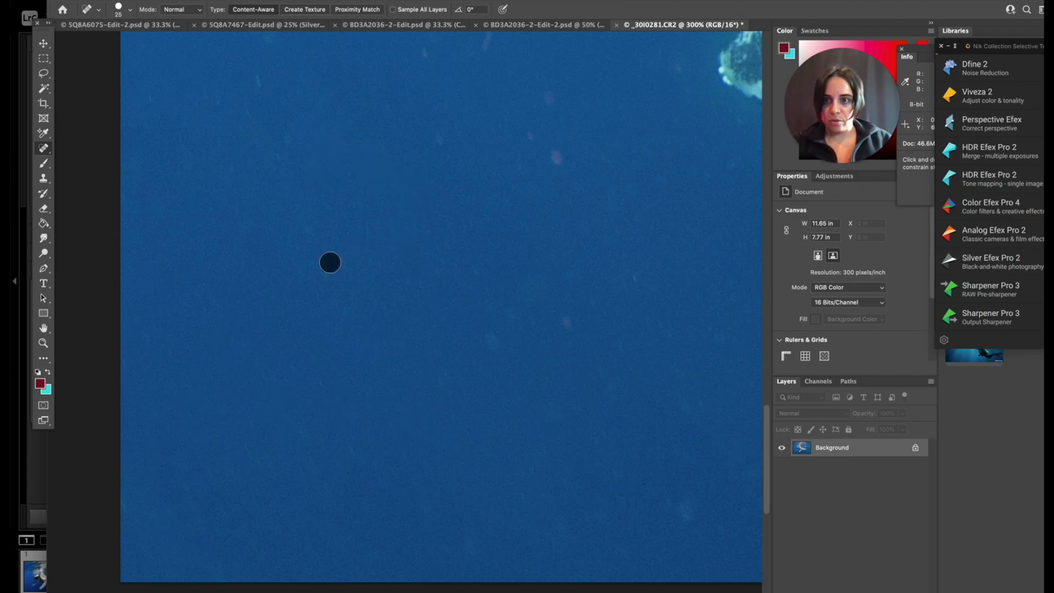
click(251, 108)
mouse_move(200, 88)
mouse_down()
mouse_move(227, 106)
mouse_move(232, 169)
mouse_up()
click(254, 137)
click(560, 158)
click(549, 96)
mouse_move(505, 109)
mouse_down()
mouse_move(505, 147)
mouse_move(536, 131)
mouse_move(449, 143)
mouse_move(512, 199)
mouse_up()
click(442, 140)
key(bracketright)
drag(566, 327, 566, 336)
drag(499, 326, 476, 270)
drag(683, 413, 679, 370)
Heal the specks further up the photo's left edge, in the water beside the adult whale's flipper.
scroll(493, 329, up, 5)
drag(265, 230, 261, 213)
click(198, 56)
scroll(673, 315, up, 5)
drag(194, 141, 205, 183)
click(308, 224)
drag(135, 321, 177, 360)
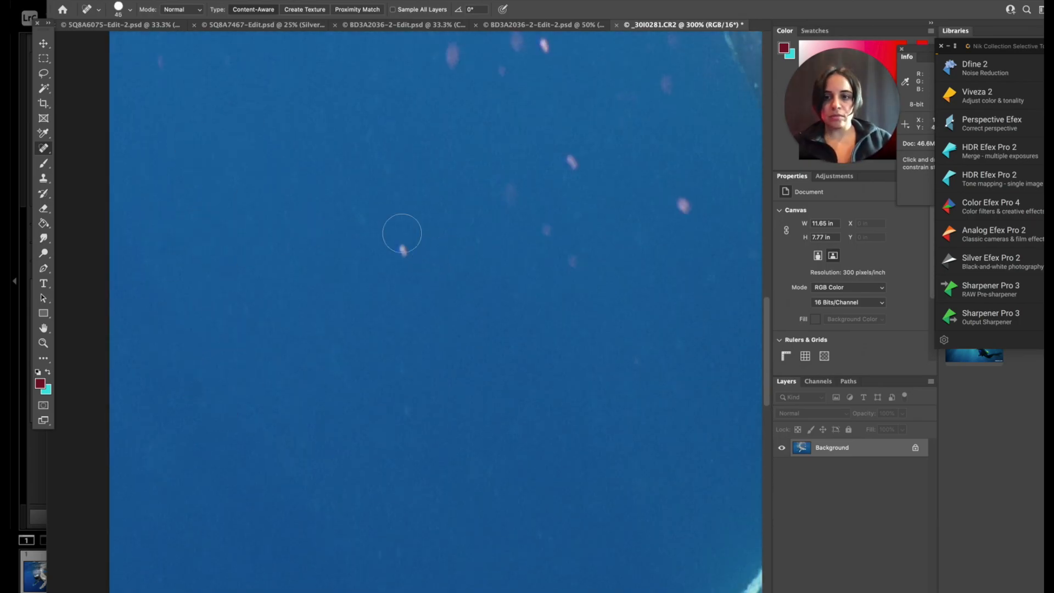
Heal the pink particles in the open water to the left of the adult whale's body.
click(541, 236)
scroll(541, 236, up, 5)
drag(520, 184, 558, 191)
click(467, 193)
click(368, 67)
scroll(450, 256, up, 5)
drag(238, 166, 235, 192)
Heal the specks around the adult whale's belly and flipper at high magnification.
key(super+minus)
key(super+minus)
key(super+minus)
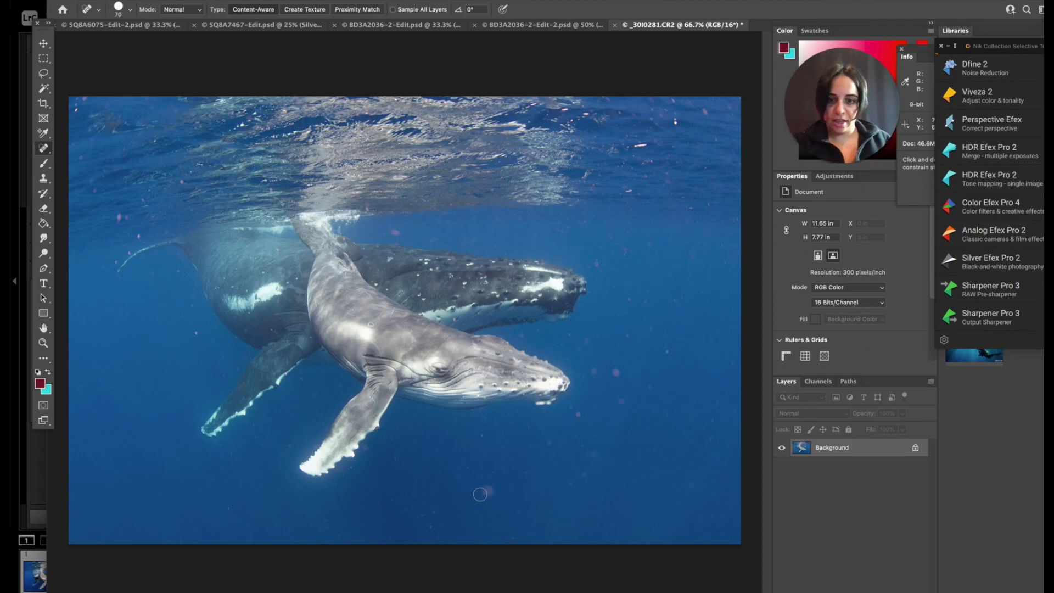
key(super+plus)
key(super+plus)
key(super+plus)
click(400, 377)
click(348, 532)
click(423, 466)
click(472, 449)
click(531, 487)
click(548, 431)
scroll(560, 449, down, 5)
click(486, 289)
click(434, 315)
scroll(607, 513, down, 3)
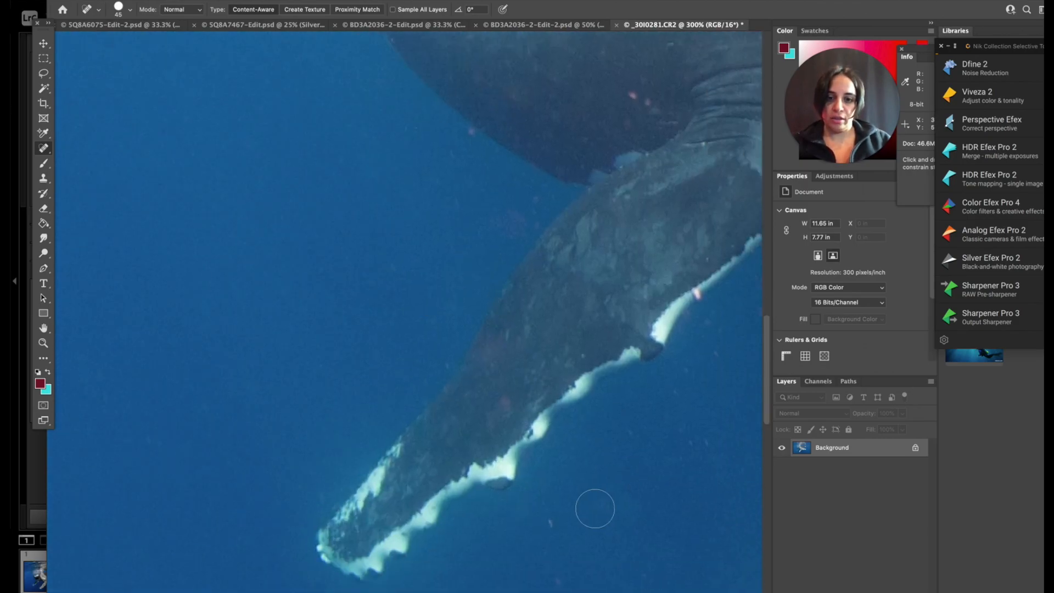
click(486, 350)
Heal the specks in the water just below the adult whale's flipper tip.
scroll(666, 501, down, 5)
drag(407, 373, 417, 335)
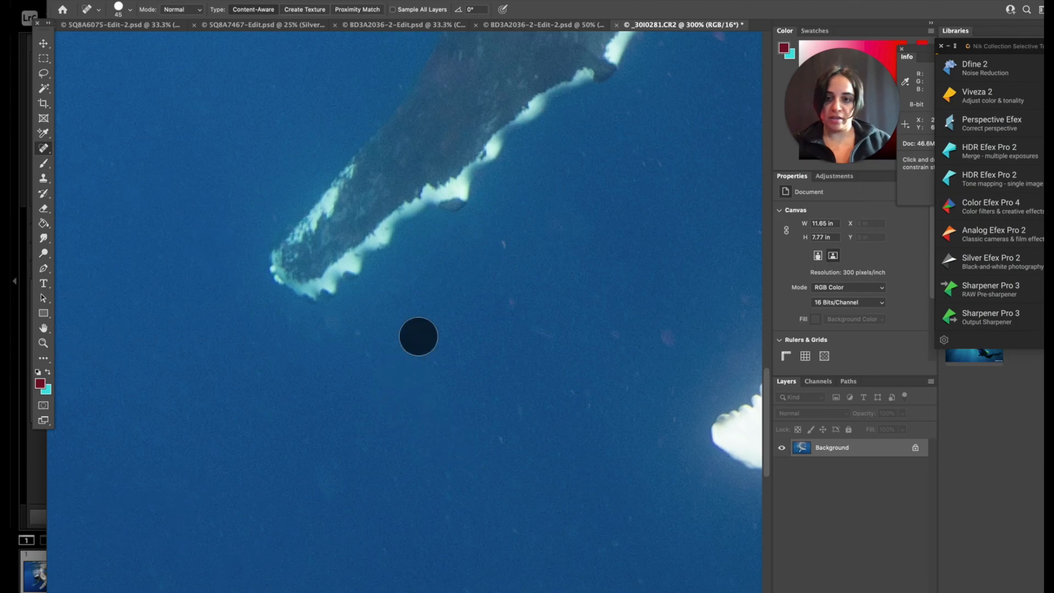
drag(329, 332, 372, 353)
drag(333, 479, 338, 502)
scroll(426, 538, down, 5)
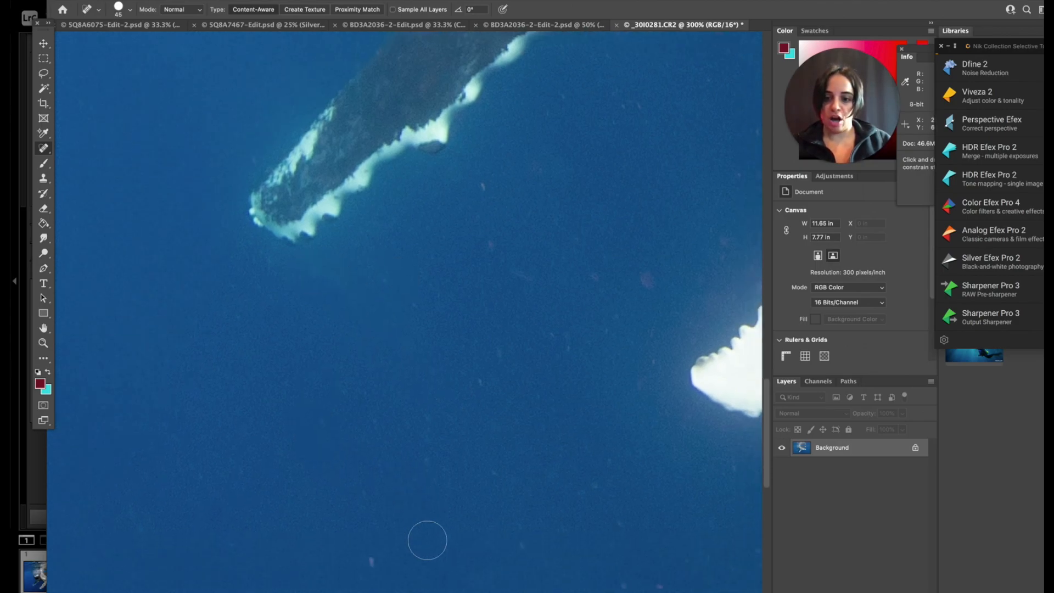
click(430, 468)
click(353, 513)
Heal the specks along the photo's bottom edge, below and to the left of the calf's flipper.
scroll(510, 561, down, 2)
scroll(511, 561, down, 3)
click(341, 371)
click(434, 300)
mouse_move(533, 328)
mouse_down()
mouse_move(533, 339)
mouse_move(573, 343)
mouse_up()
click(357, 453)
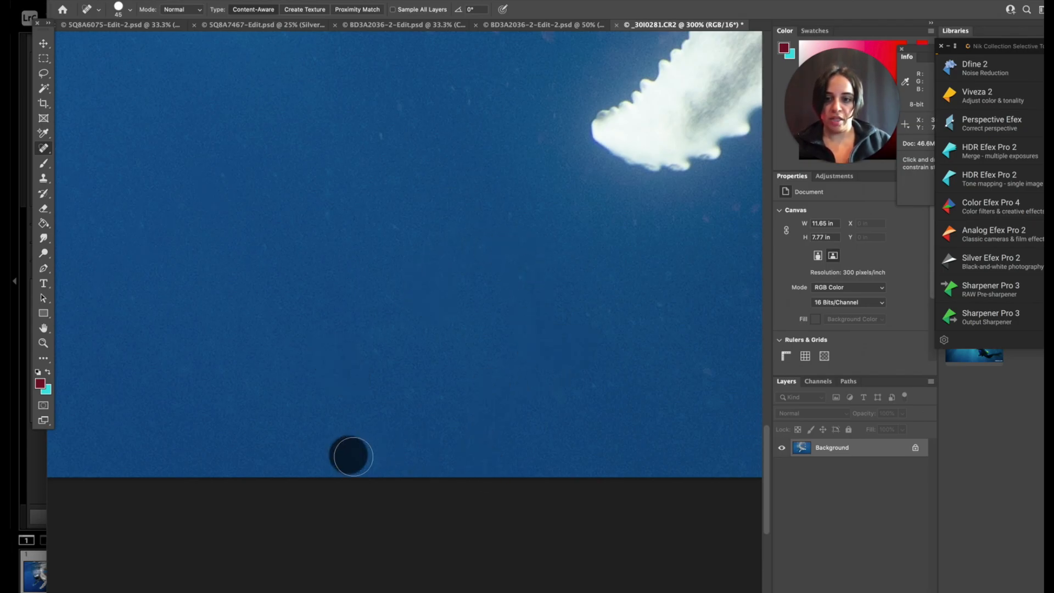
scroll(642, 417, right, 10)
drag(423, 347, 456, 376)
drag(500, 410, 517, 428)
click(479, 435)
click(498, 368)
Heal the specks in the water along the middle of the photo's bottom edge.
scroll(525, 325, right, 8)
click(513, 426)
drag(523, 226, 531, 262)
drag(465, 271, 464, 304)
click(438, 353)
mouse_move(588, 284)
mouse_down()
mouse_move(559, 307)
mouse_move(644, 329)
mouse_up()
click(695, 367)
click(710, 322)
Heal the particles in the deep water along the right half of the photo's bottom edge.
scroll(697, 373, right, 10)
scroll(692, 387, right, 8)
scroll(692, 387, down, 1)
drag(455, 379, 447, 423)
scroll(513, 132, up, 5)
scroll(615, 227, right, 2)
click(672, 243)
drag(551, 225, 569, 222)
drag(619, 541, 633, 535)
drag(585, 472, 575, 454)
click(633, 427)
click(399, 217)
drag(358, 251, 372, 259)
click(393, 311)
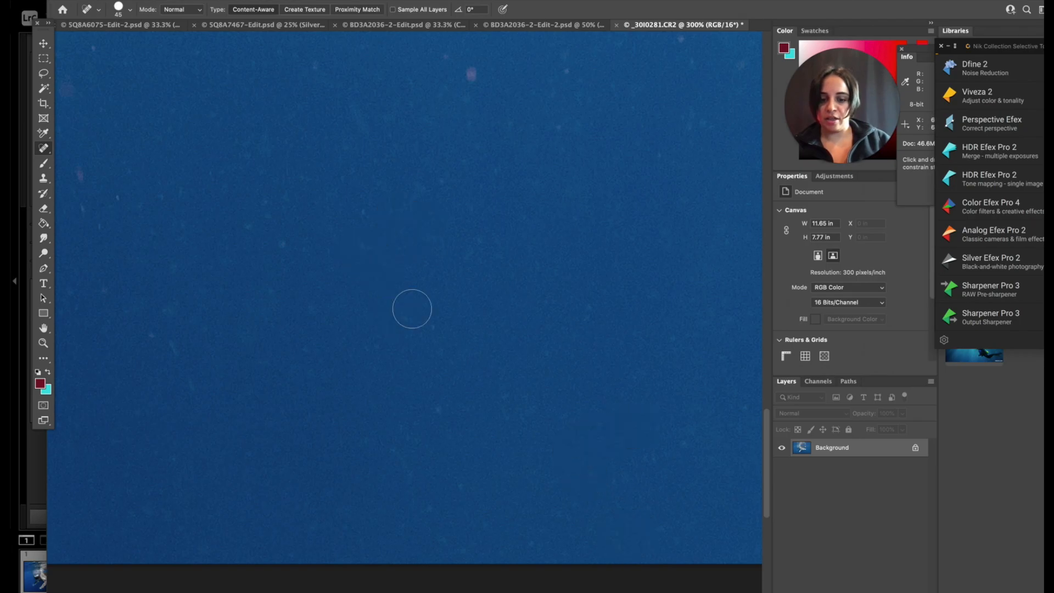
Reduce the magnification to 200% and heal the specks in the water below the calf's head.
key(super+minus)
scroll(412, 308, up, 10)
scroll(550, 209, down, 10)
click(392, 341)
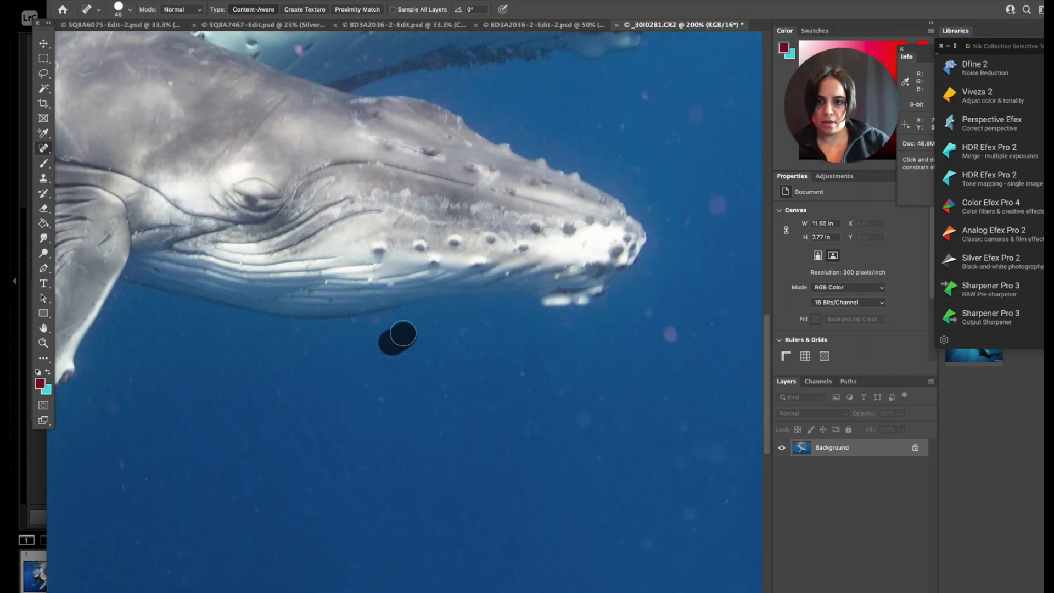
click(126, 499)
Heal the specks in the open water just ahead of the calf's snout.
scroll(126, 499, right, 10)
drag(488, 193, 463, 200)
drag(371, 120, 370, 133)
drag(390, 425, 400, 434)
drag(399, 479, 412, 484)
mouse_move(487, 276)
mouse_down()
mouse_move(488, 303)
mouse_move(518, 328)
mouse_up()
Heal the specks in the water above the level of the calf's snout, toward the photo's right side.
scroll(566, 239, up, 8)
drag(353, 132, 369, 146)
scroll(376, 132, up, 5)
drag(263, 190, 301, 215)
drag(462, 284, 473, 312)
click(388, 60)
scroll(631, 287, down, 10)
click(508, 359)
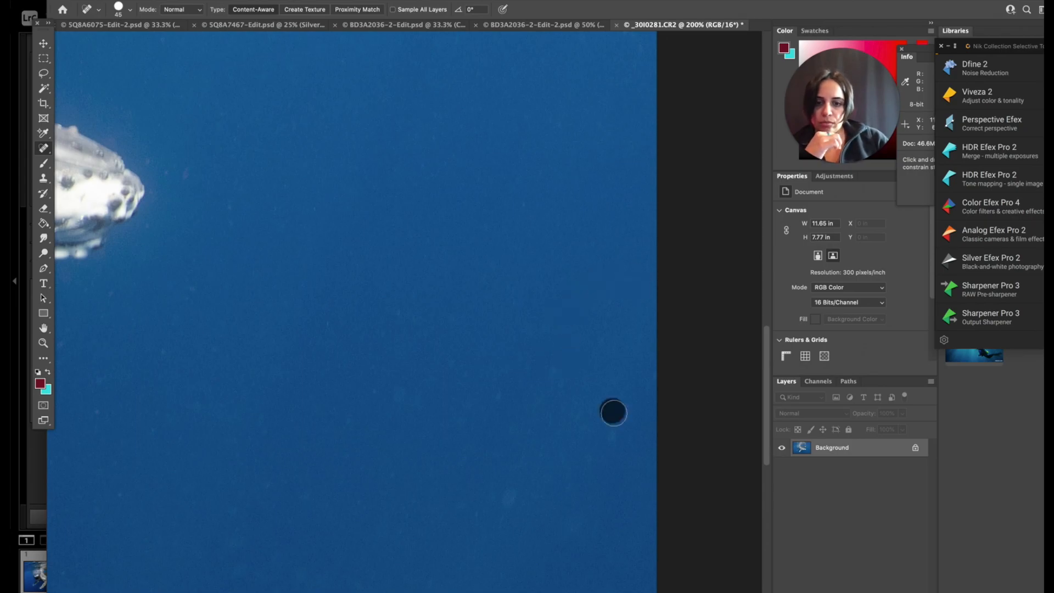
Heal the remaining specks in the deep water in the lower-right part of the photo.
click(495, 397)
scroll(452, 400, down, 6)
drag(297, 403, 296, 383)
drag(207, 290, 192, 286)
drag(257, 130, 306, 117)
click(291, 259)
drag(532, 274, 528, 249)
Magnify the photo to 300% and heal the specks in the water around the calf's flipper.
key(super+minus)
key(super+minus)
key(super+plus)
key(super+plus)
key(super+plus)
scroll(276, 272, down, 5)
scroll(330, 327, down, 5)
click(133, 362)
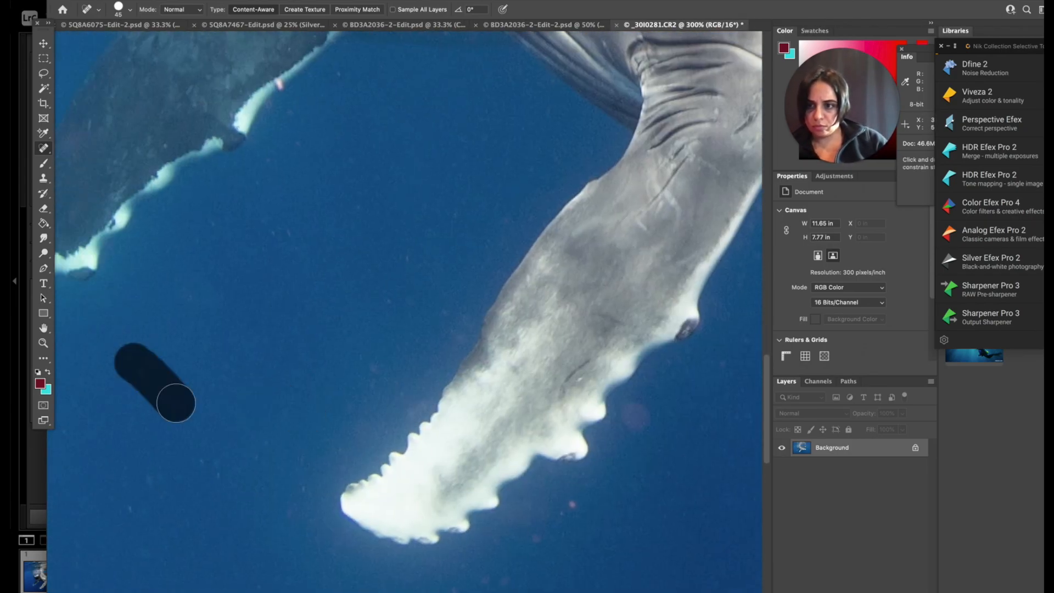
scroll(153, 478, down, 4)
click(660, 297)
Duplicate the Background layer with the whole photo in view at 50%.
key(super+minus)
key(super+minus)
key(super+minus)
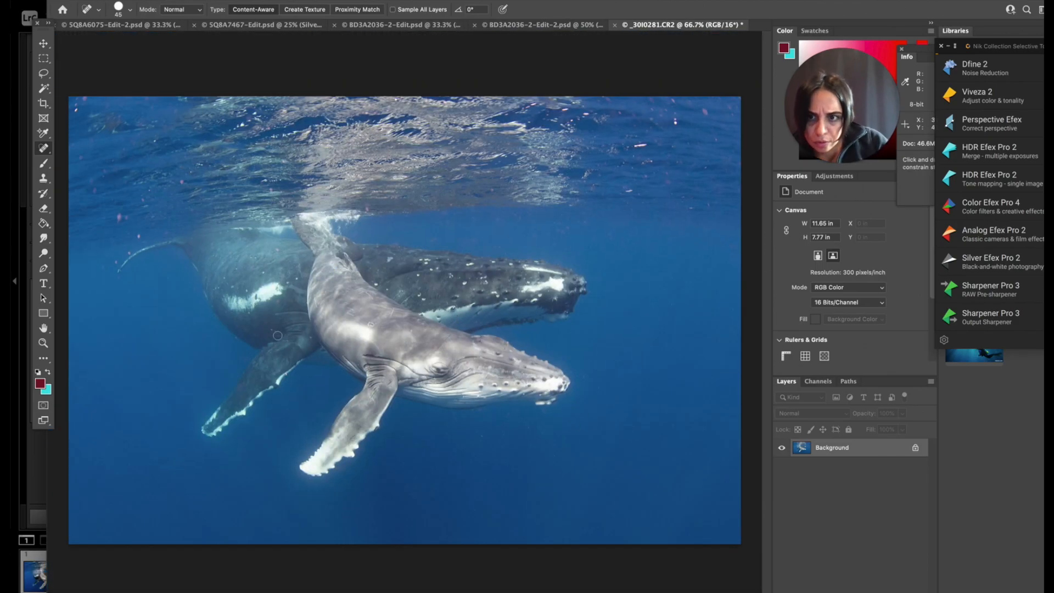
key(super+minus)
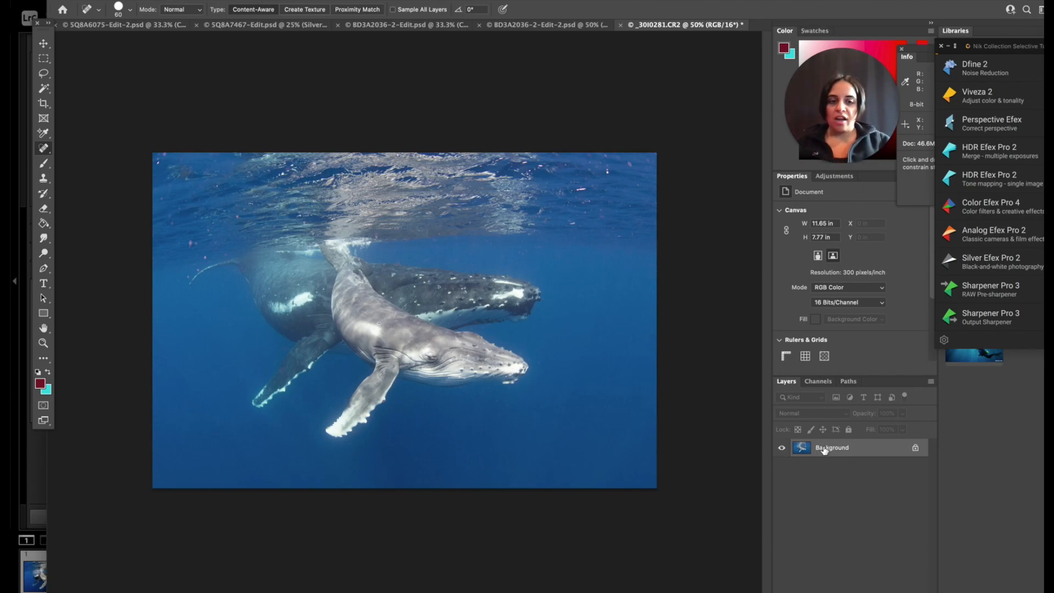
key(ctrl+j)
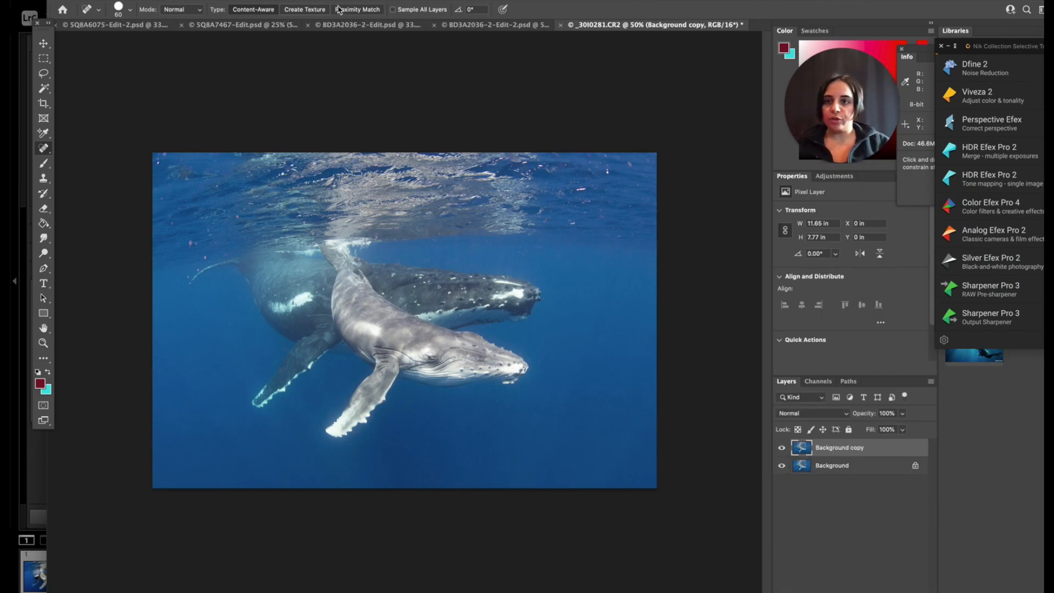
Apply the High Pass filter to the duplicate layer and set its blend mode to Overlay.
click(330, 0)
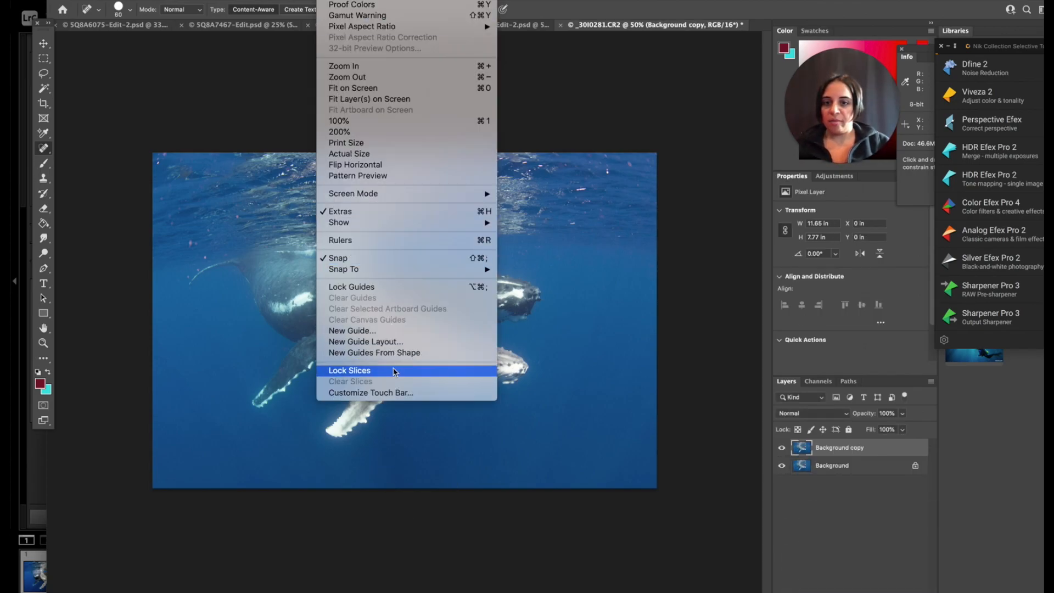
mouse_move(279, 0)
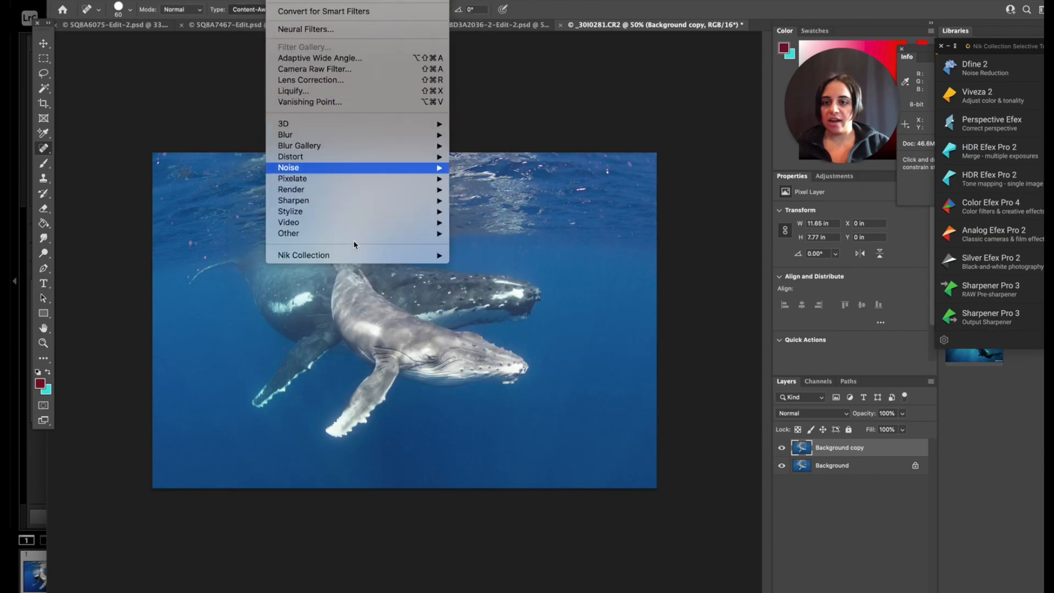
mouse_move(355, 235)
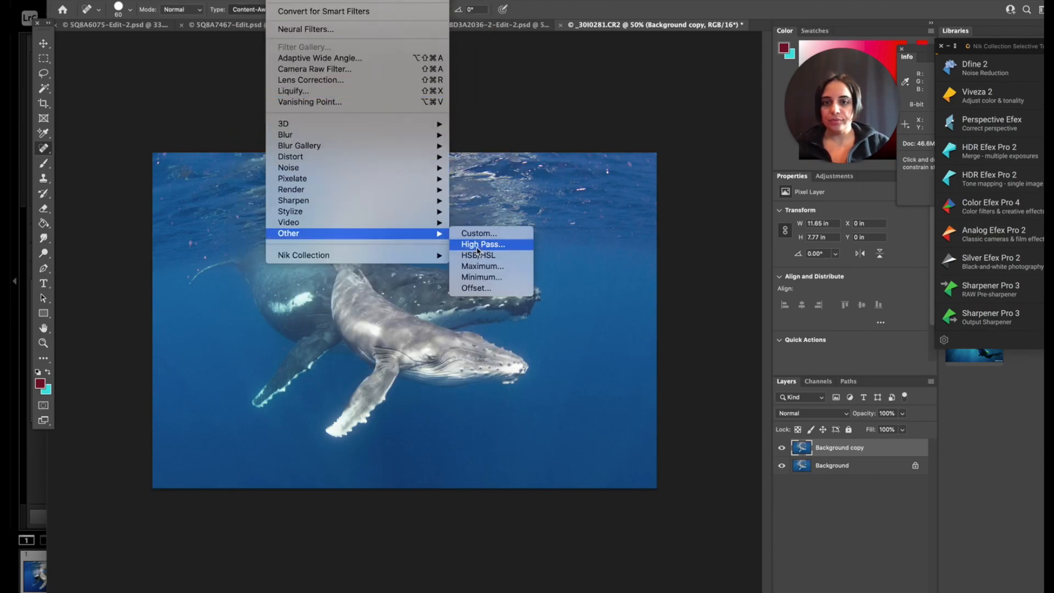
click(473, 244)
click(589, 152)
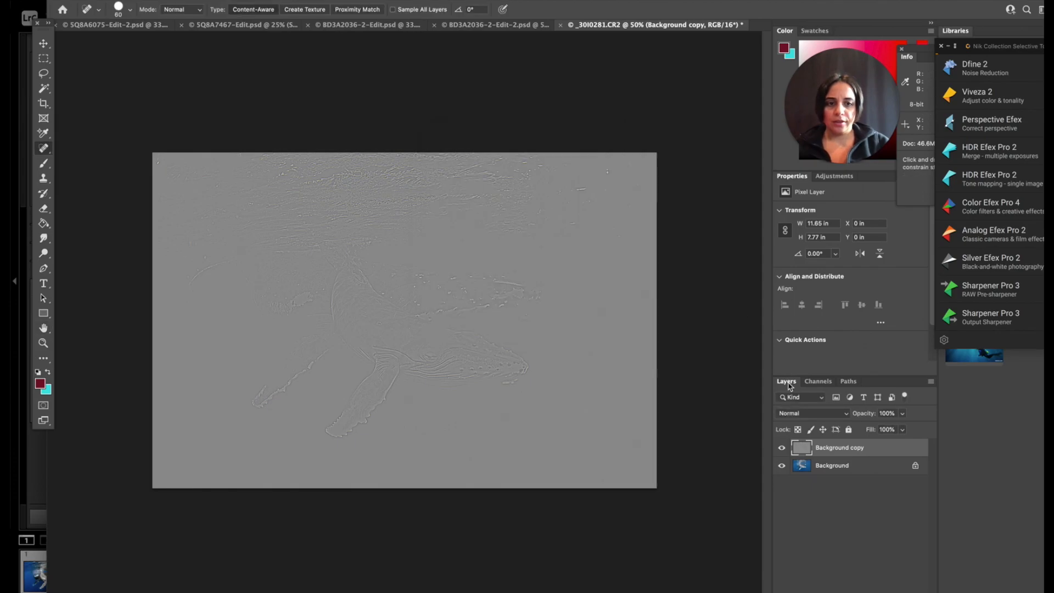
click(796, 415)
click(799, 538)
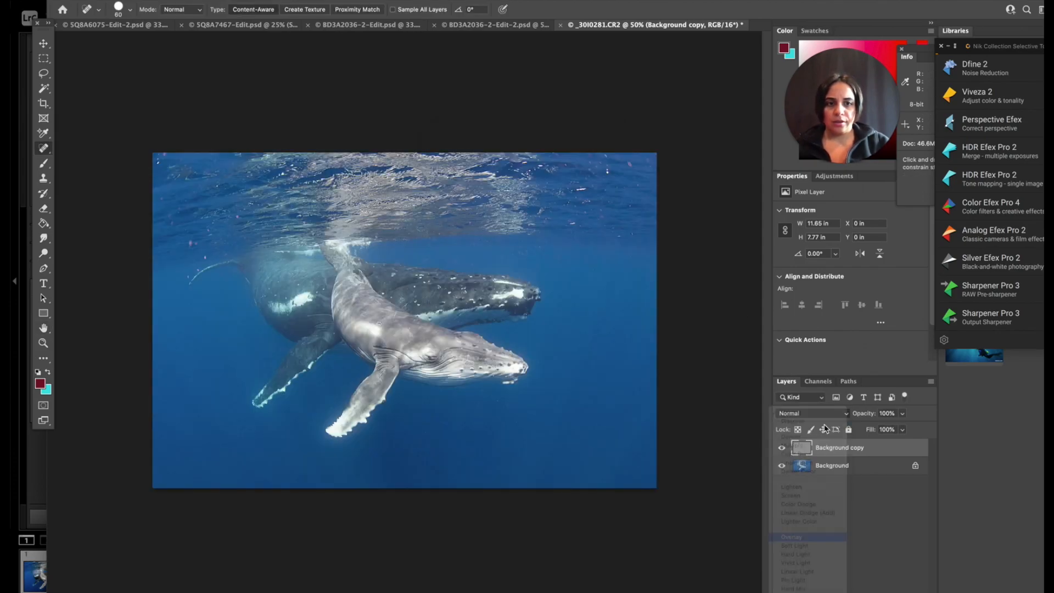
Add a Threshold adjustment layer and set its level to 54 to isolate the darkest areas.
click(834, 176)
click(829, 234)
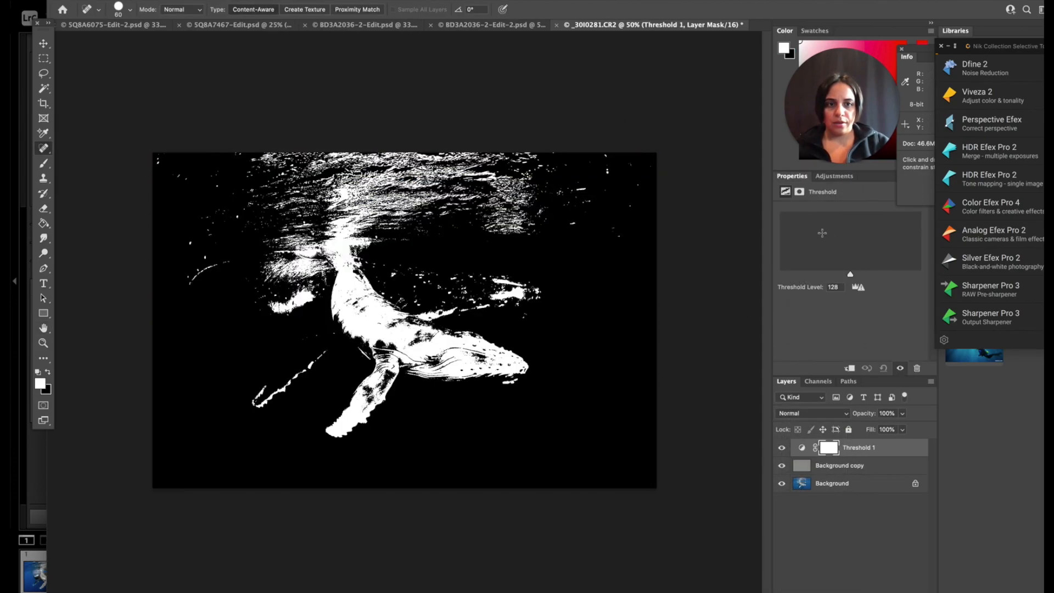
click(811, 275)
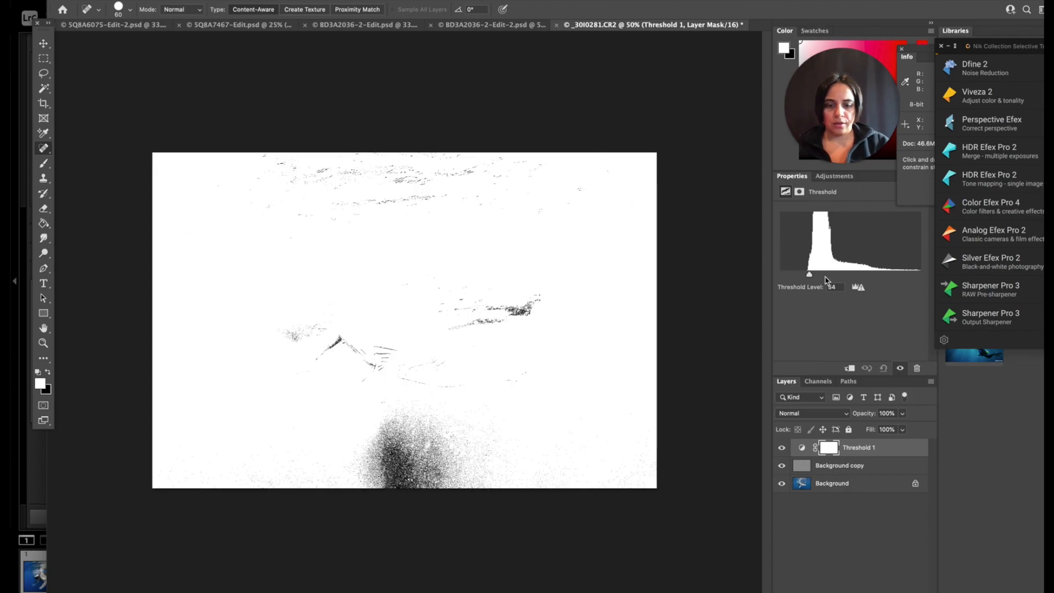
Place a color sampler on the darkest area near the tip of the adult whale's jaw at 400%.
key(super+plus)
key(super+plus)
key(super+plus)
key(super+plus)
key(super+plus)
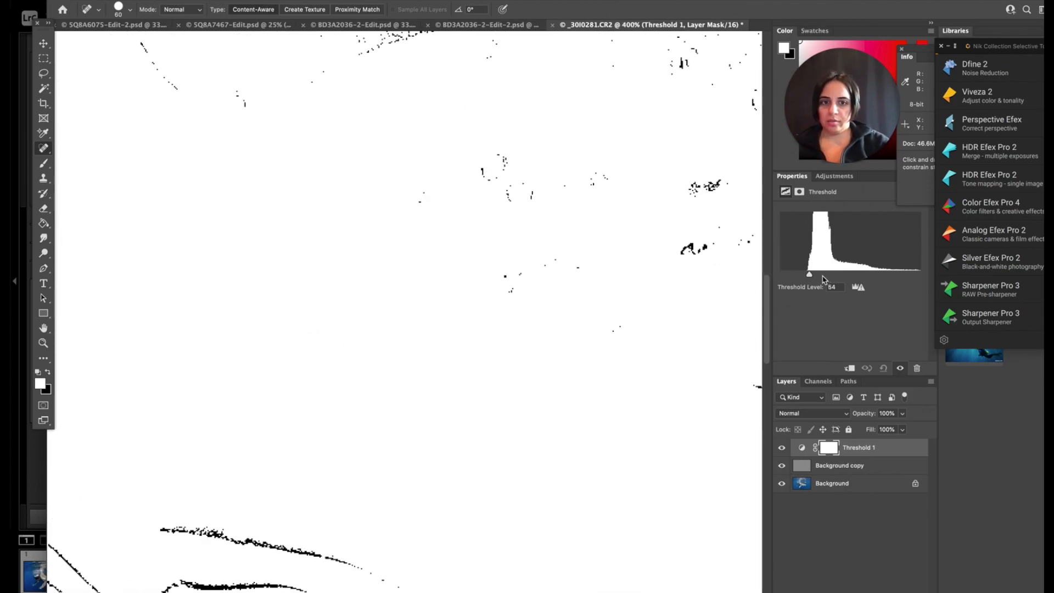
scroll(503, 271, right, 12)
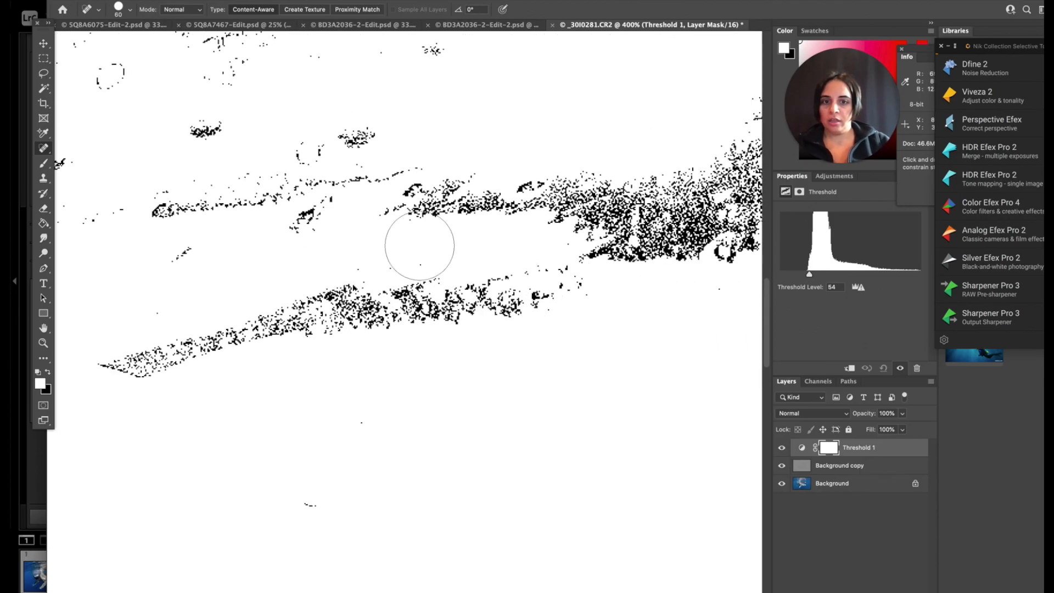
click(44, 133)
scroll(435, 189, right, 4)
scroll(435, 189, down, 1)
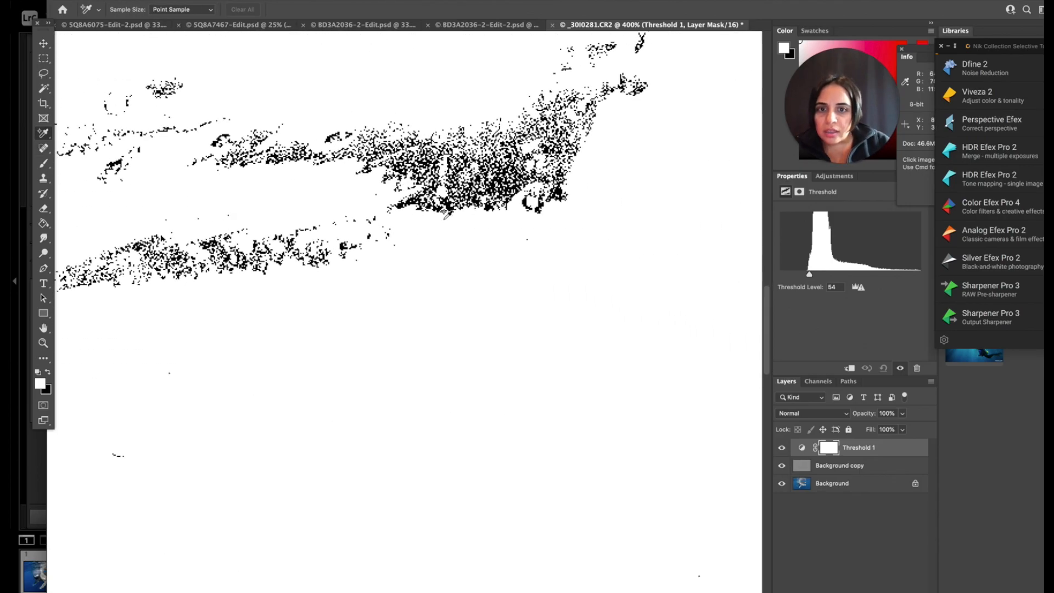
click(448, 204)
Set the Threshold level to 237, place a second color sampler on the adult's white head patch, and hide the Threshold layer.
drag(809, 273, 911, 275)
scroll(472, 61, up, 5)
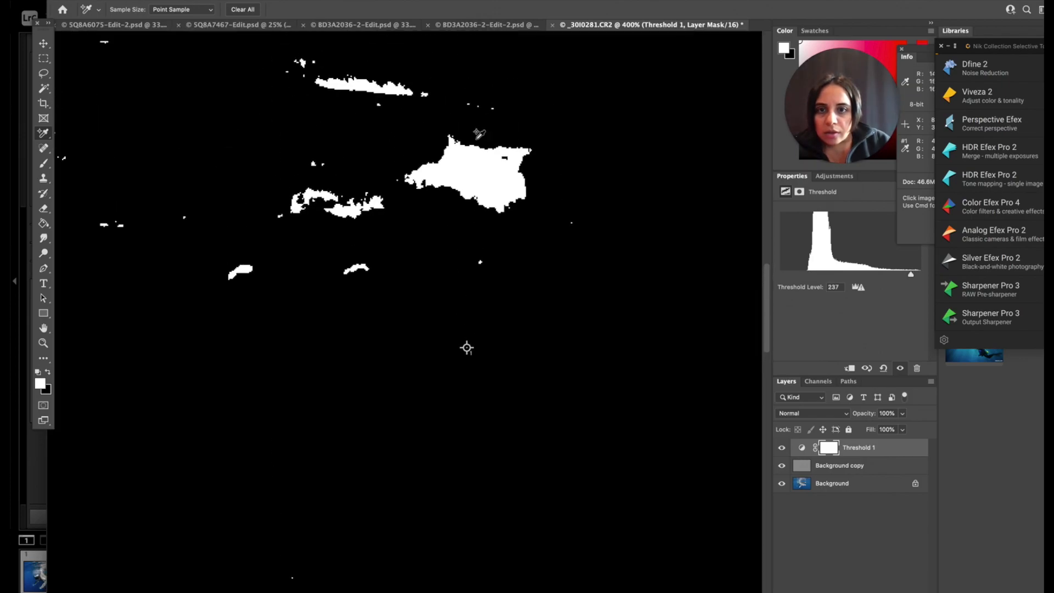
click(781, 448)
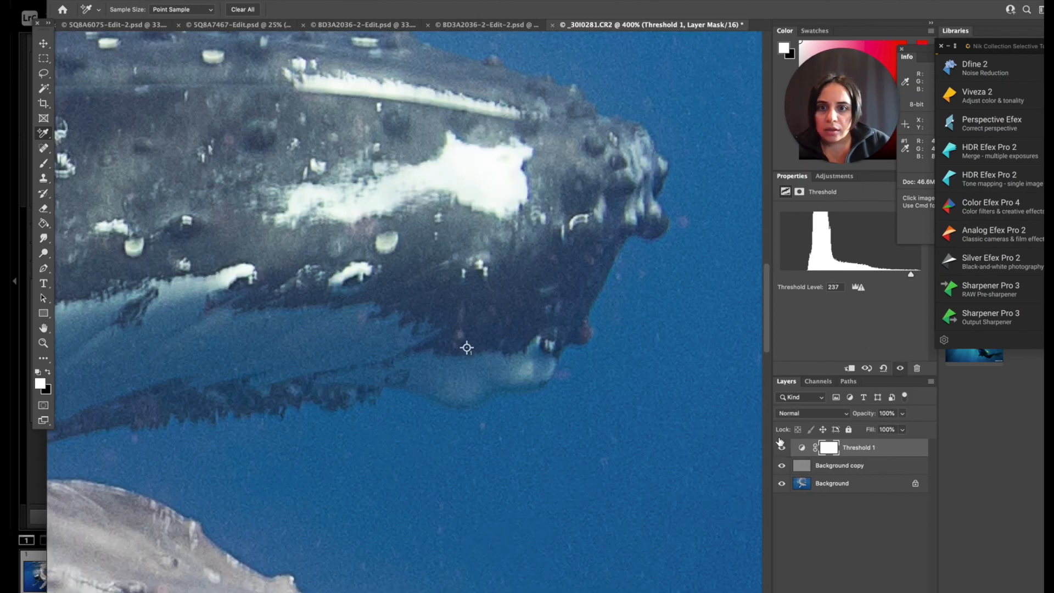
click(782, 448)
click(504, 185)
click(781, 448)
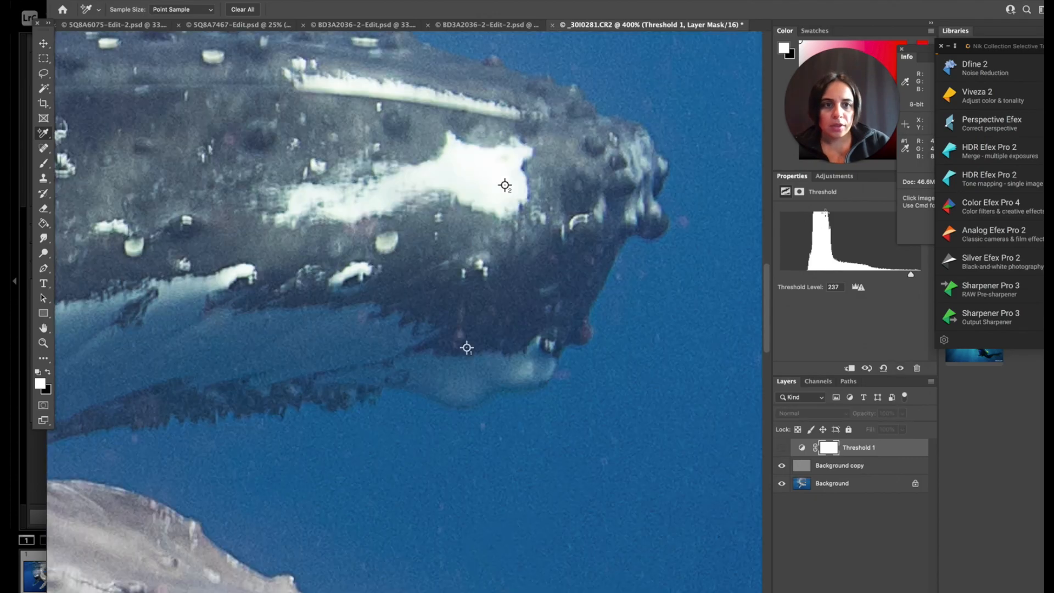
Add a Curves adjustment layer, set its black point at the first color sampler, and activate its white-point eyedropper.
click(834, 176)
click(833, 200)
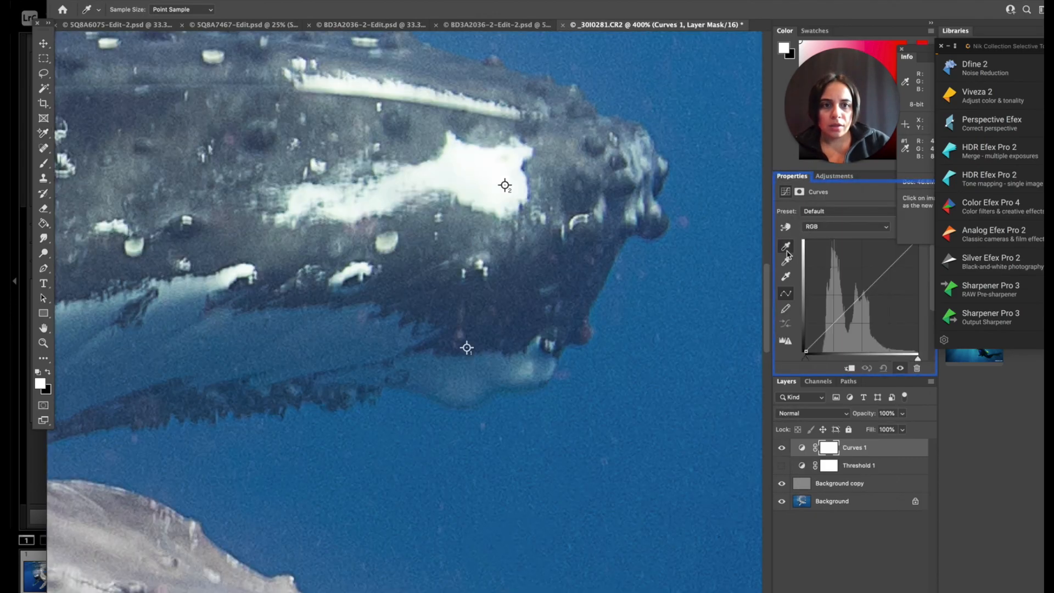
click(467, 347)
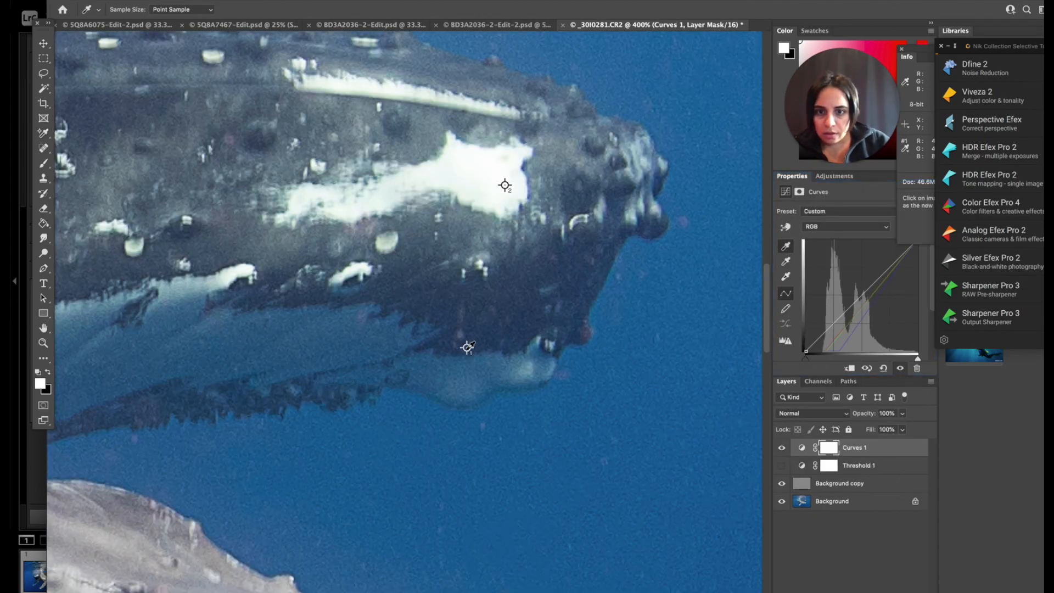
click(785, 277)
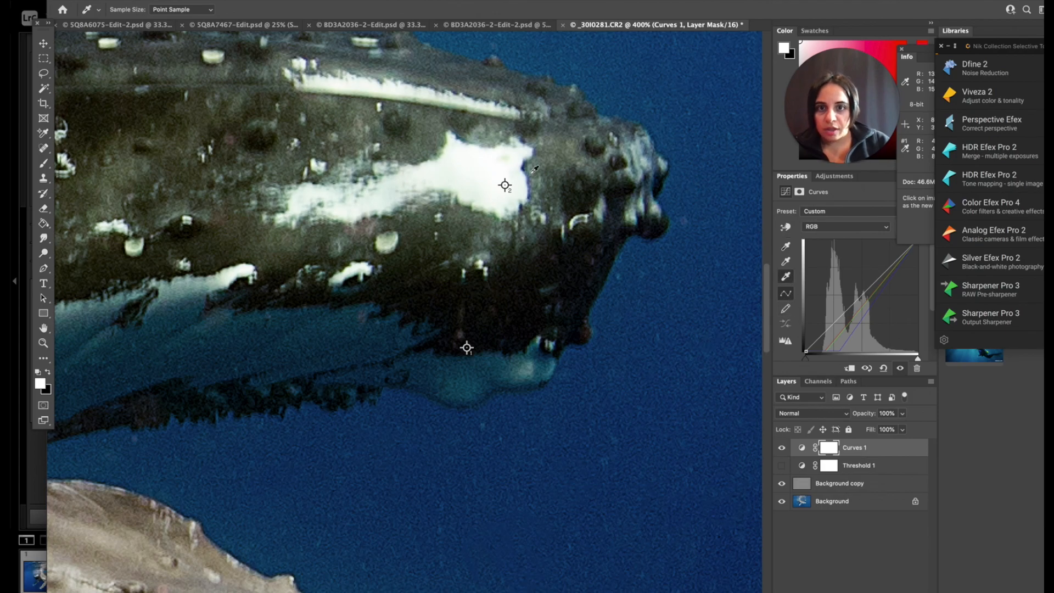
Compare the whole photo at 50% with and without the Curves adjustment.
key(super+minus)
key(super+minus)
key(super+minus)
key(super+minus)
key(super+minus)
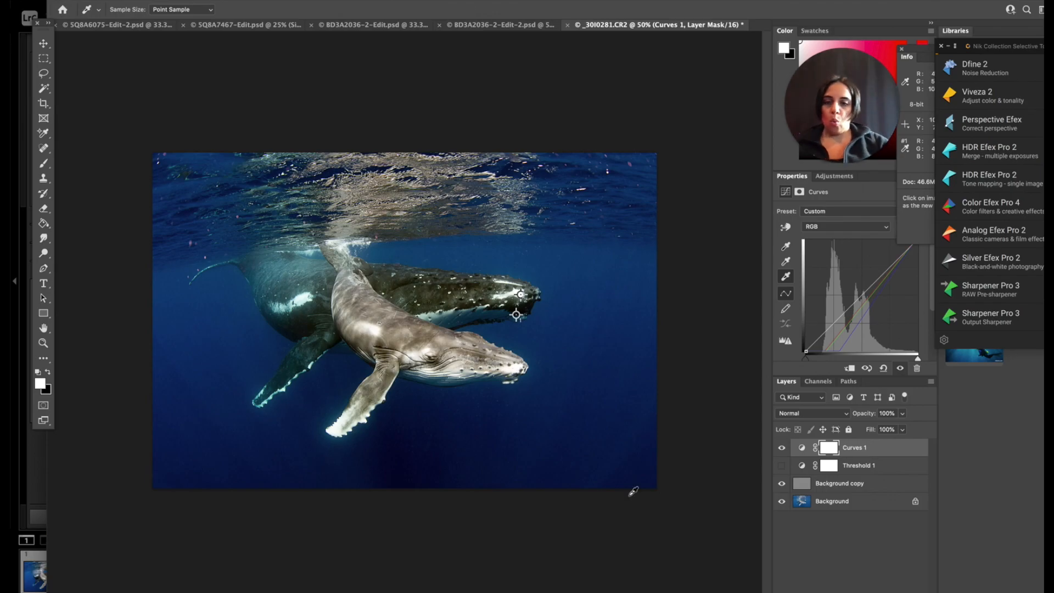
click(782, 448)
click(782, 448)
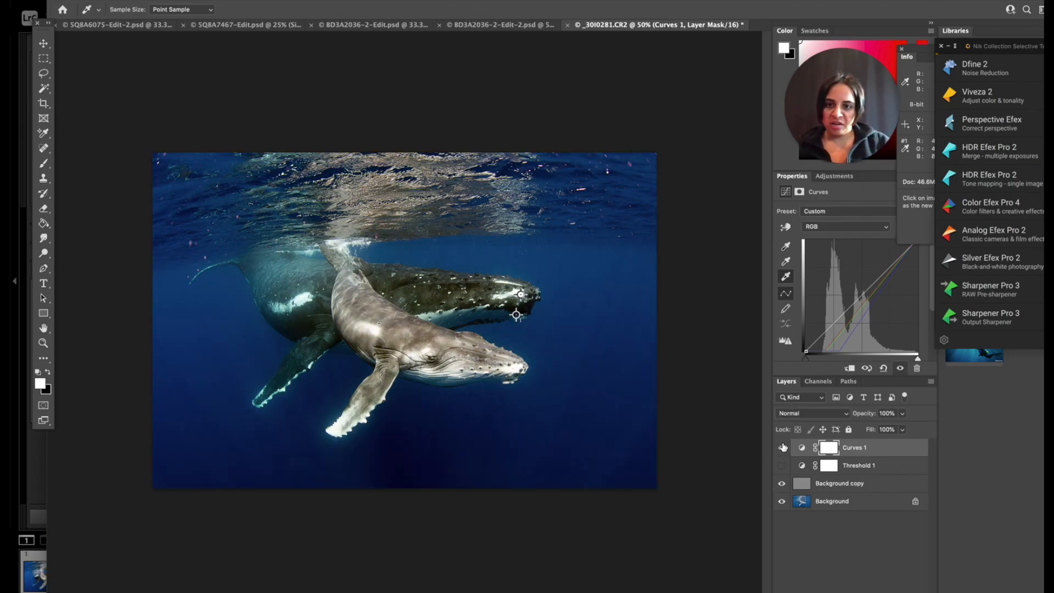
click(782, 448)
click(782, 448)
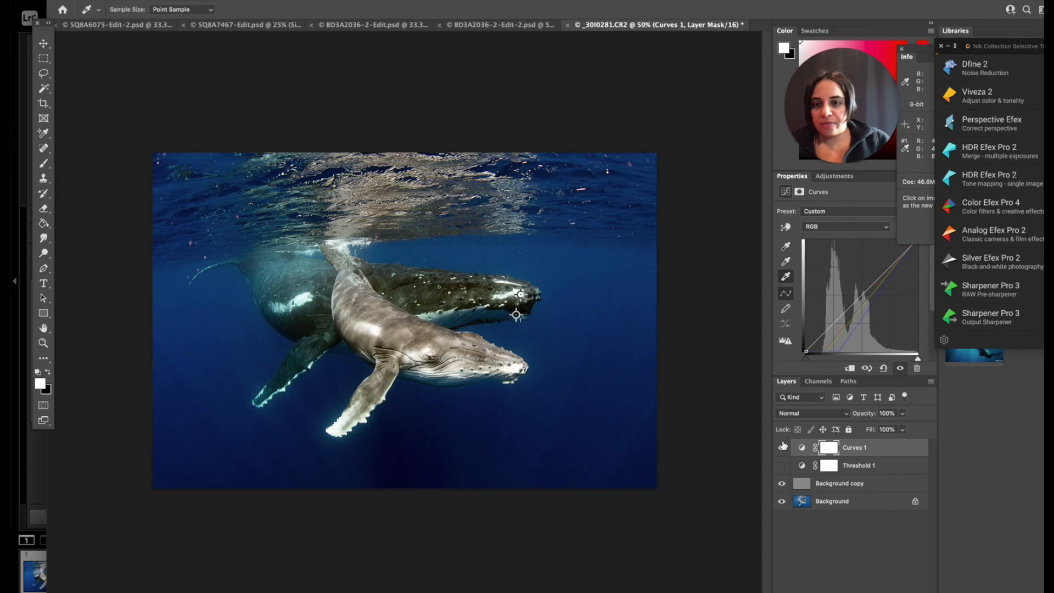
click(782, 448)
click(782, 448)
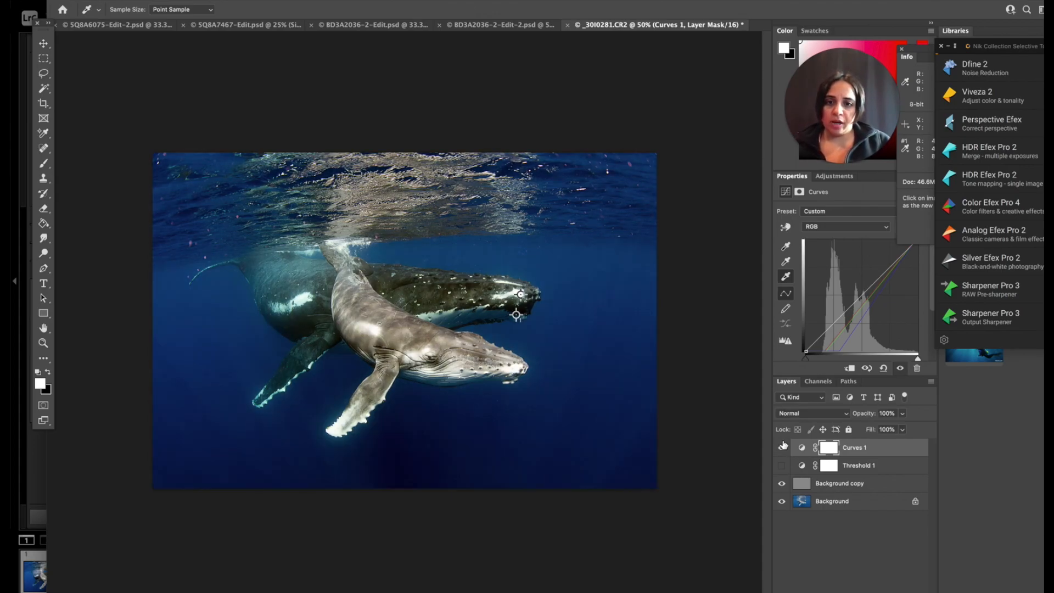
click(782, 446)
click(782, 446)
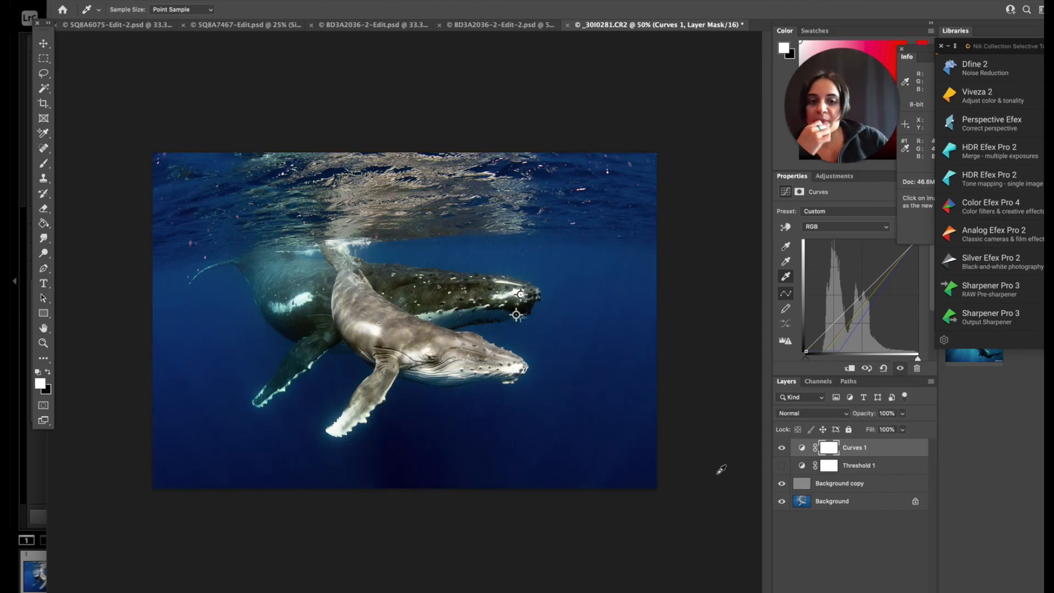
Flatten the image, discarding the hidden Threshold layer.
click(931, 382)
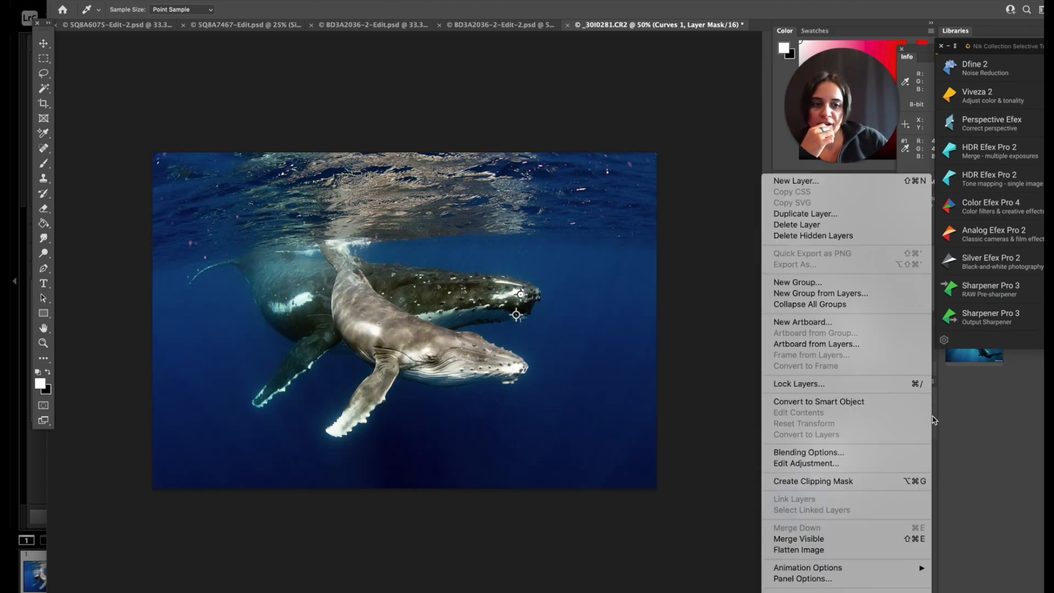
click(900, 551)
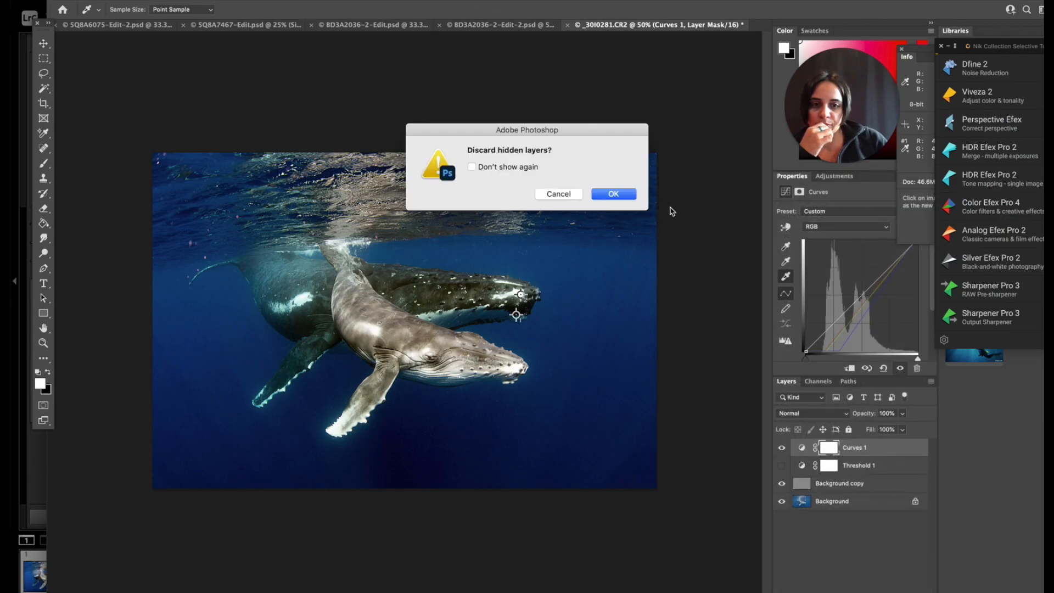
click(617, 196)
Duplicate the flattened Background layer and convert the original into a regular unlocked layer with the default settings.
drag(840, 457, 899, 589)
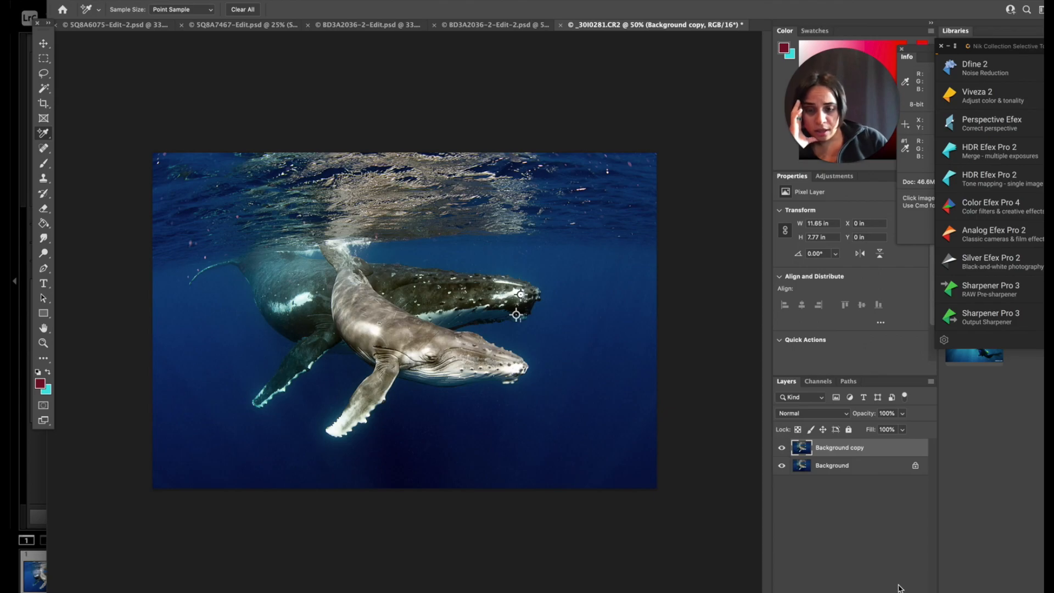
double_click(852, 467)
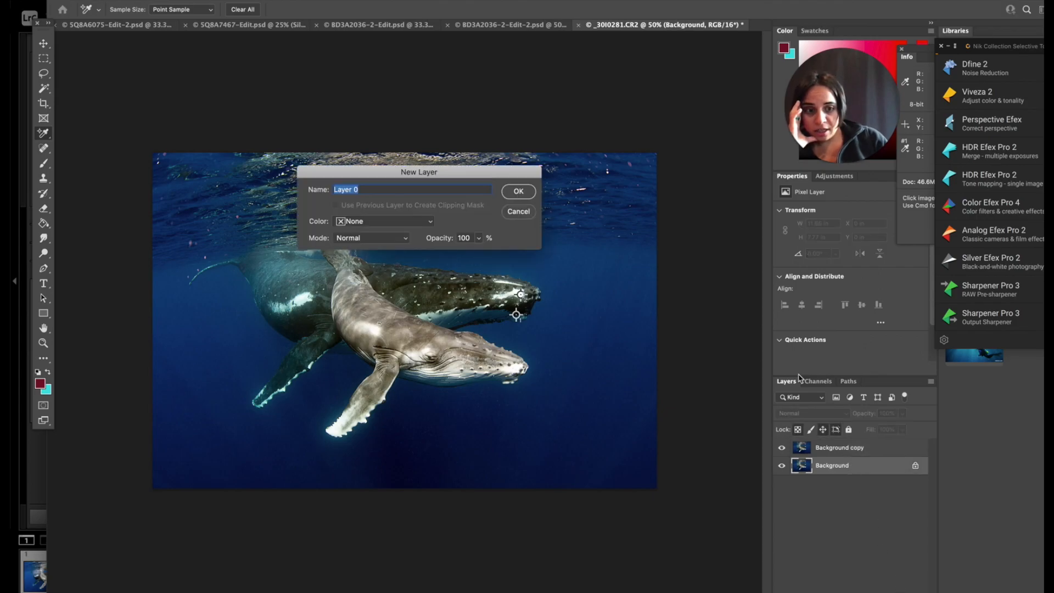
click(517, 194)
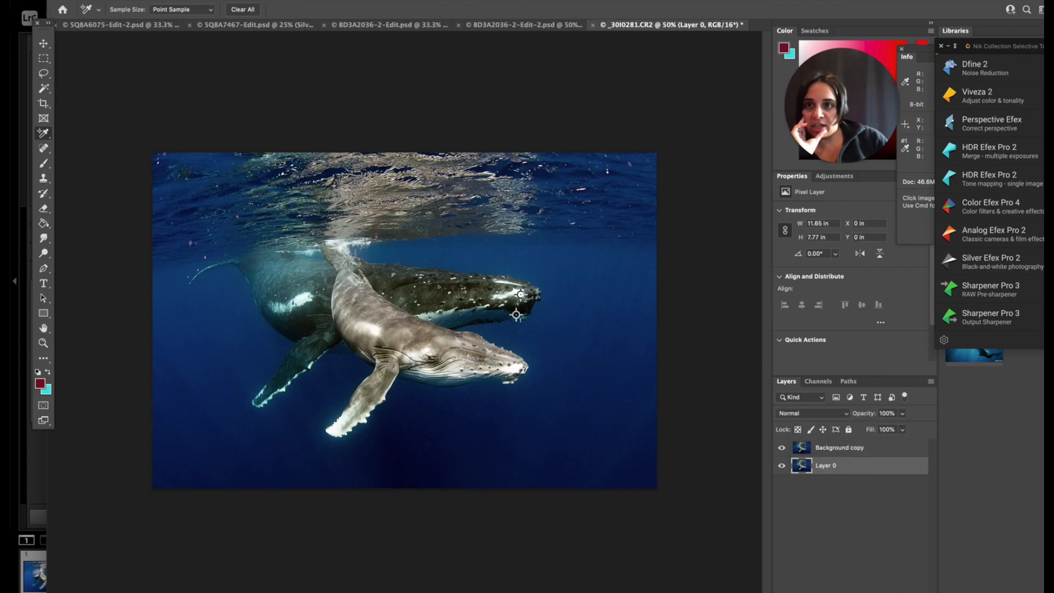
click(278, 0)
mouse_move(367, 206)
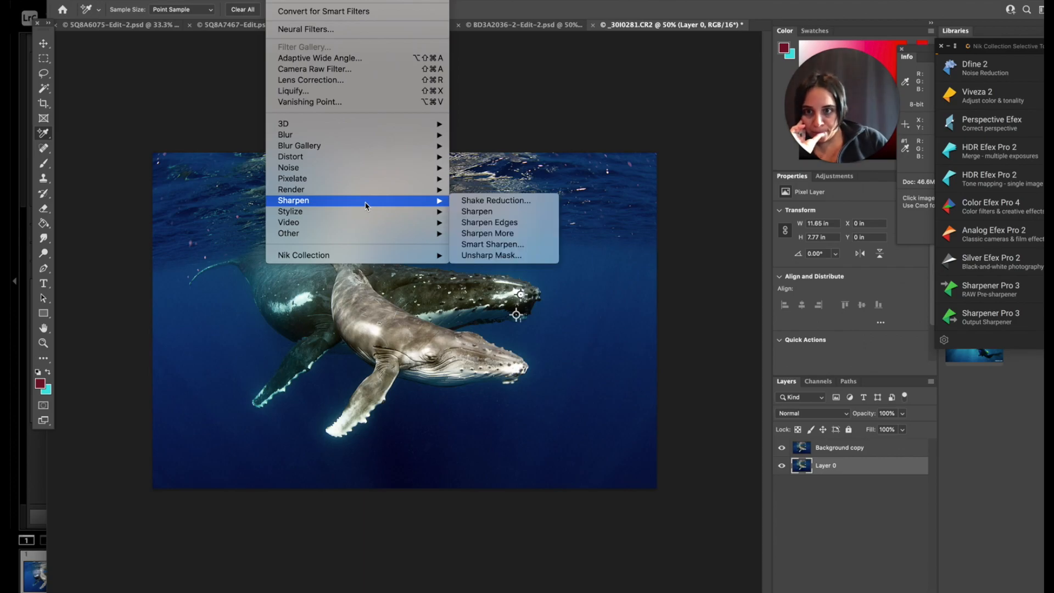
mouse_move(350, 167)
click(479, 189)
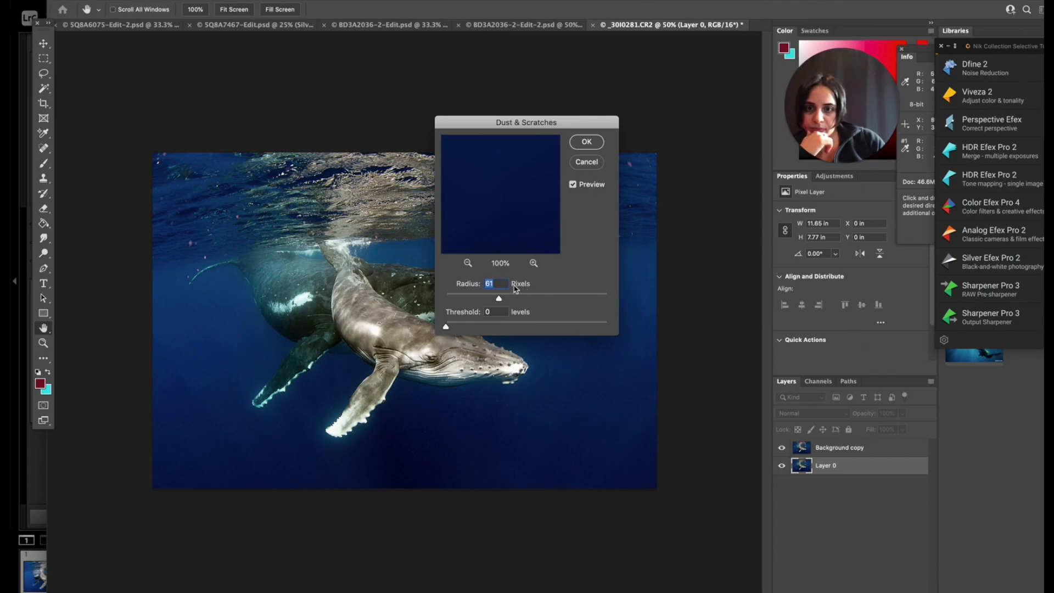
drag(518, 127, 601, 254)
click(670, 290)
Hide the Background copy layer and apply Dust & Scratches to Layer 0 with a radius of 6 pixels.
click(781, 448)
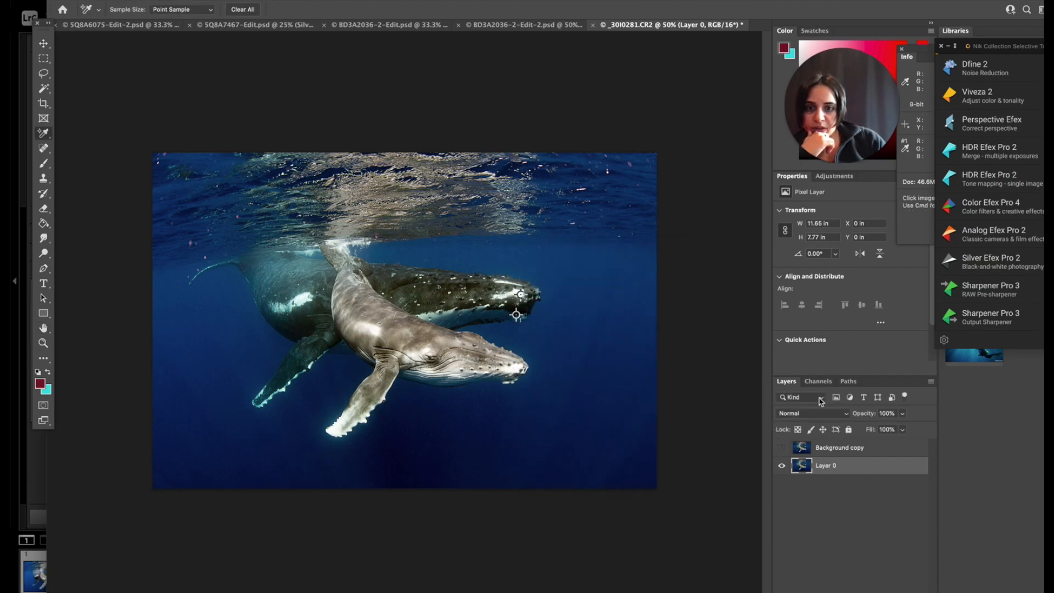
click(278, 0)
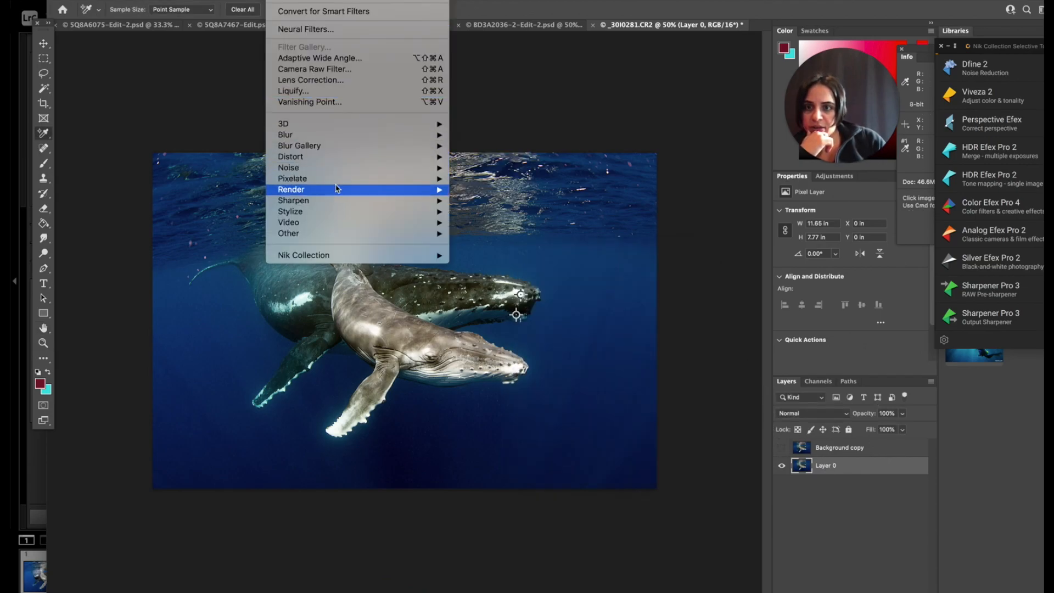
mouse_move(337, 158)
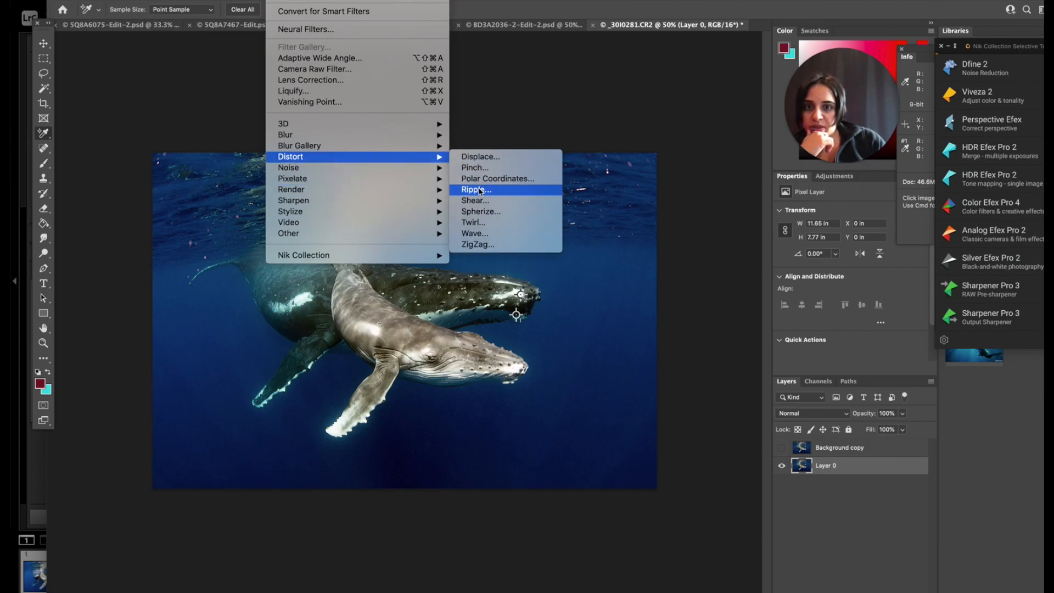
mouse_move(400, 168)
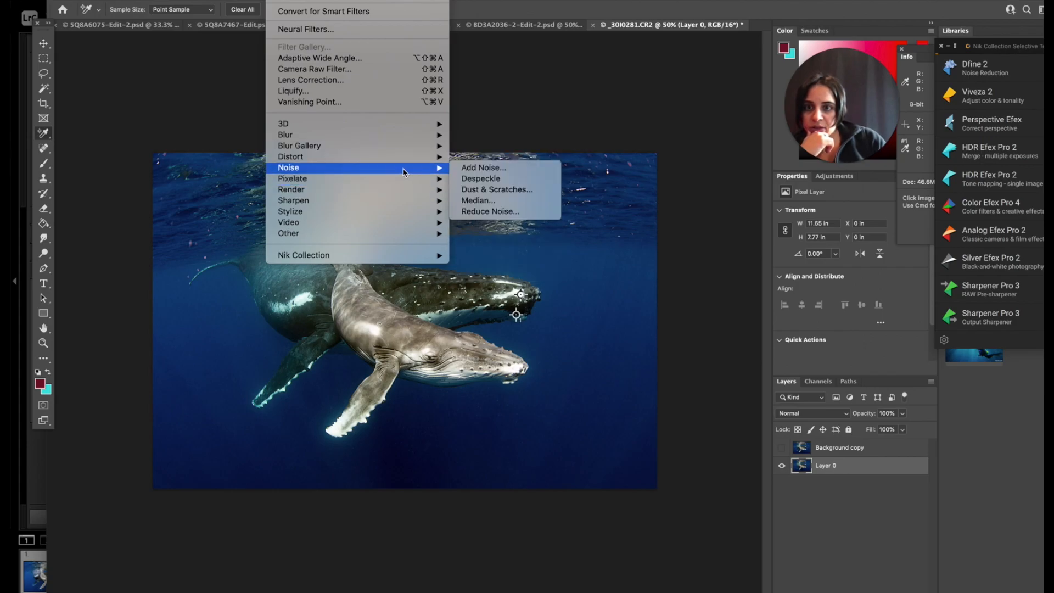
click(493, 189)
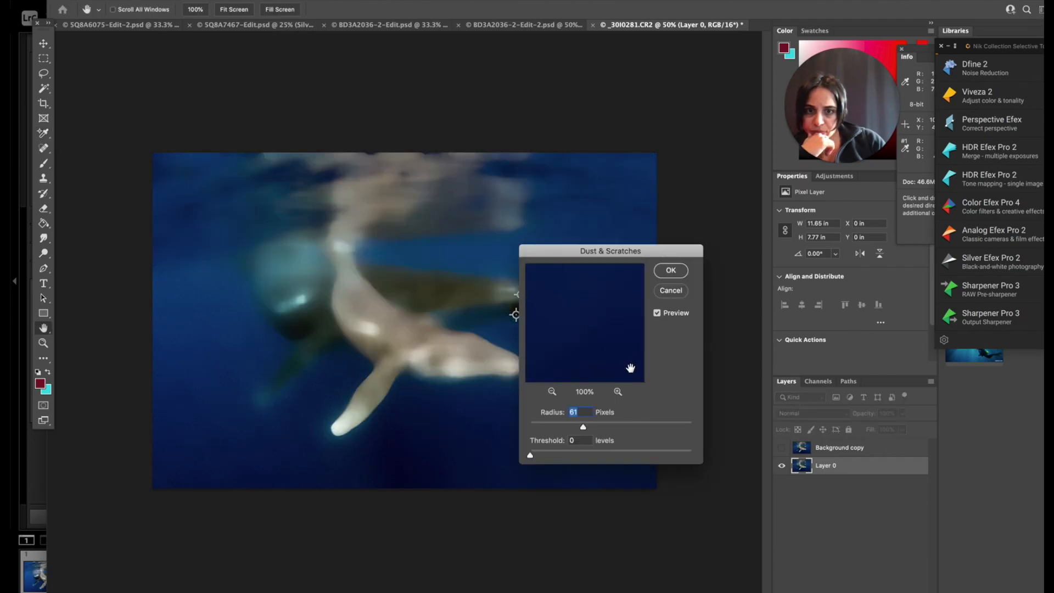
drag(582, 427, 568, 428)
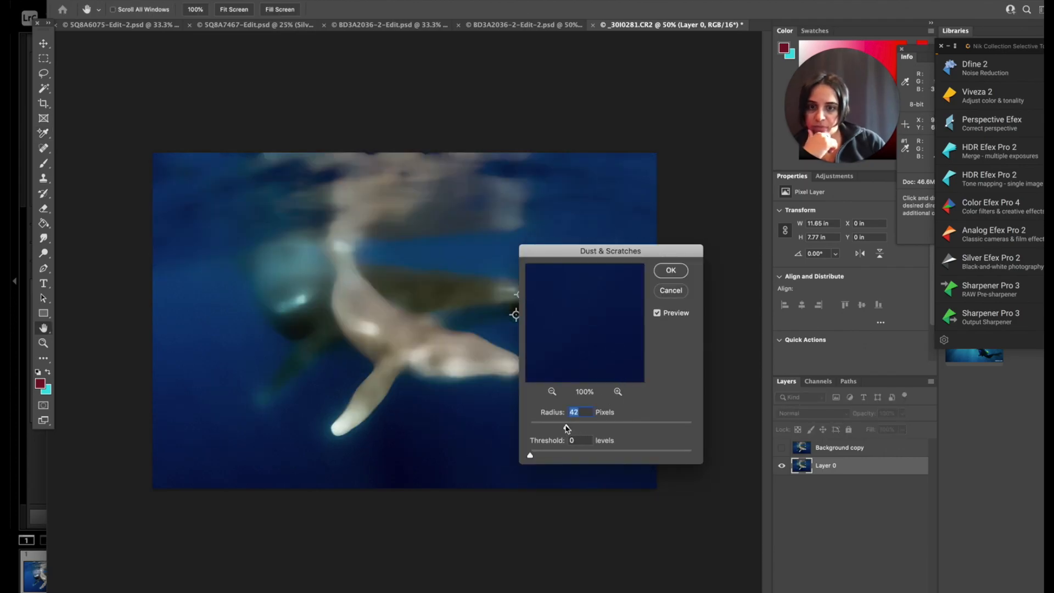
drag(571, 430, 546, 430)
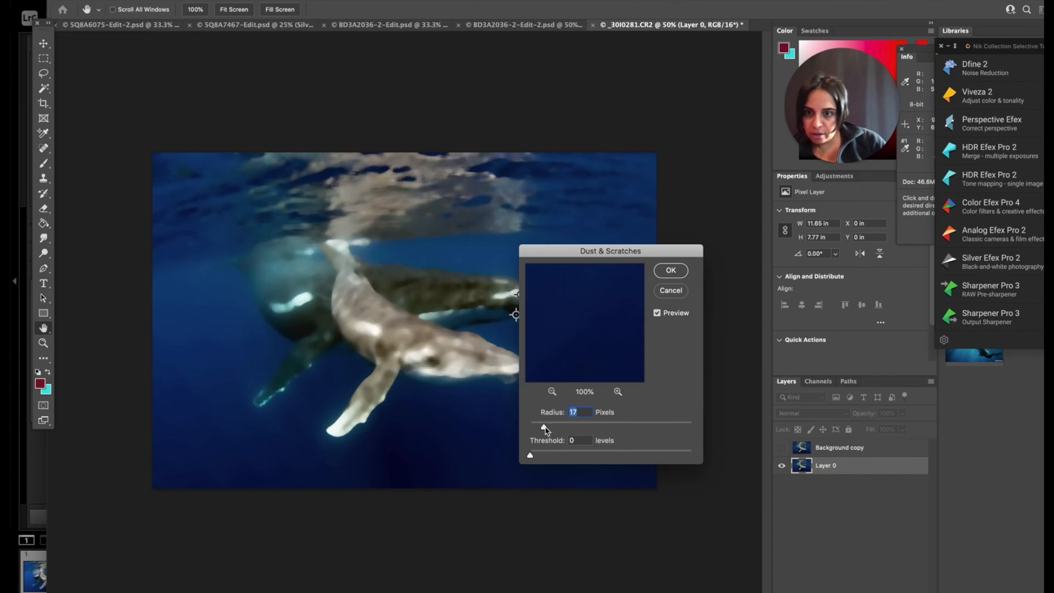
drag(597, 253, 855, 219)
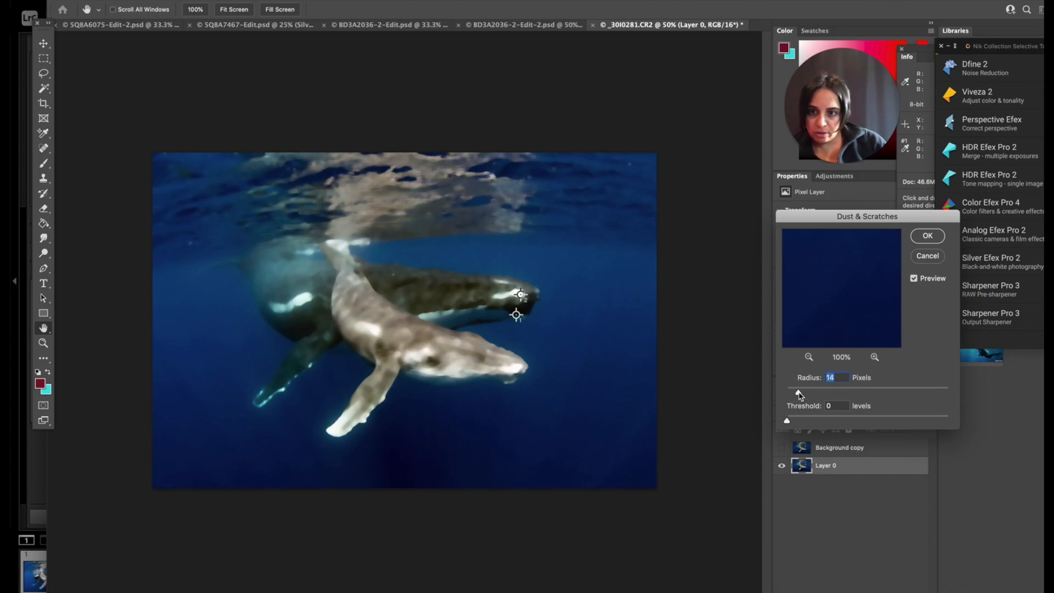
drag(796, 394, 792, 395)
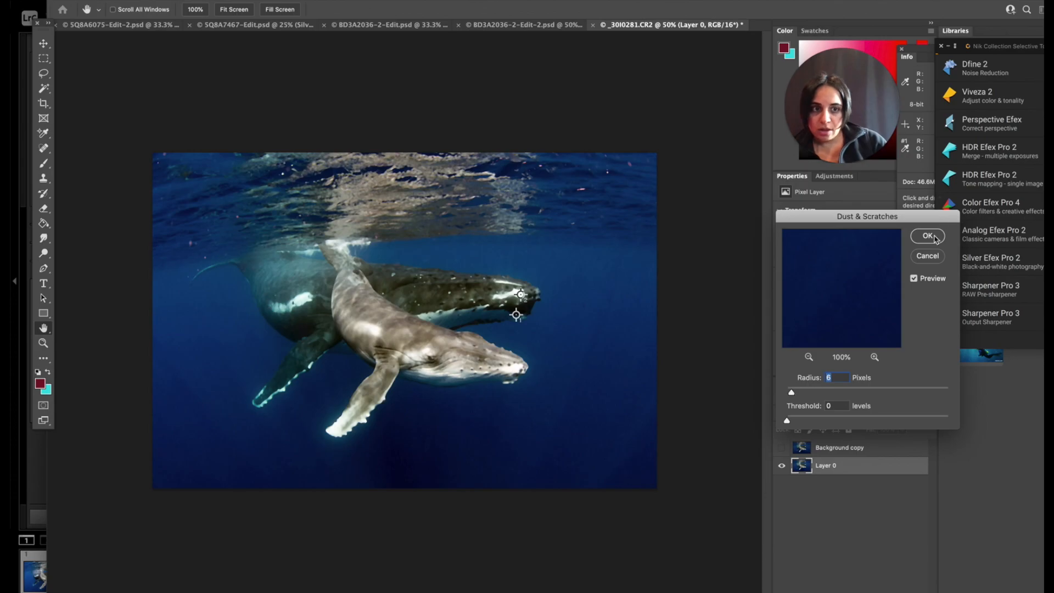
click(927, 235)
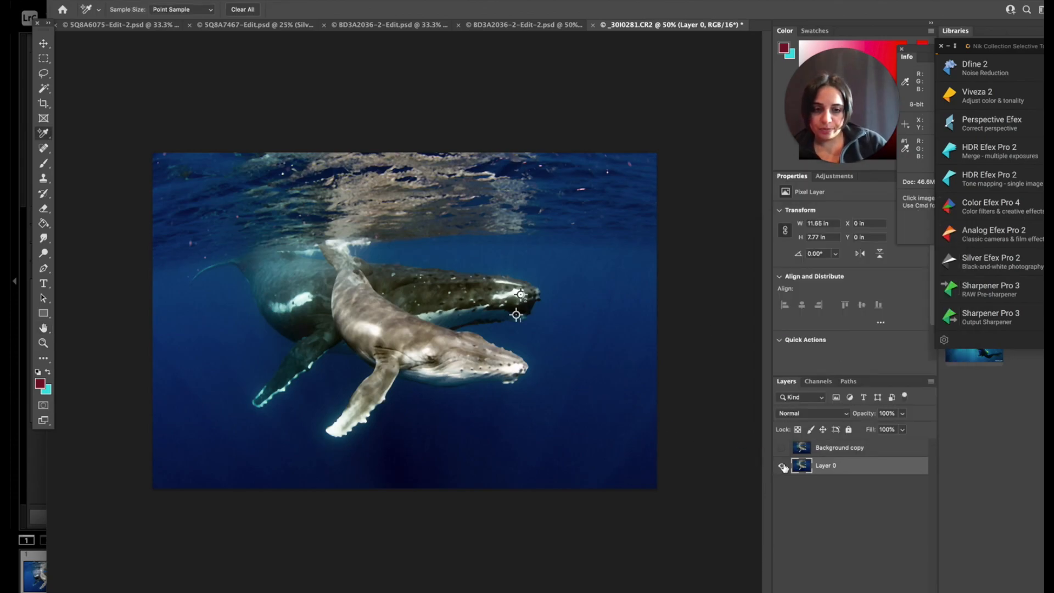
Show the Background copy, compare it with the filtered layer, and move Layer 0 above it in the stack.
click(781, 448)
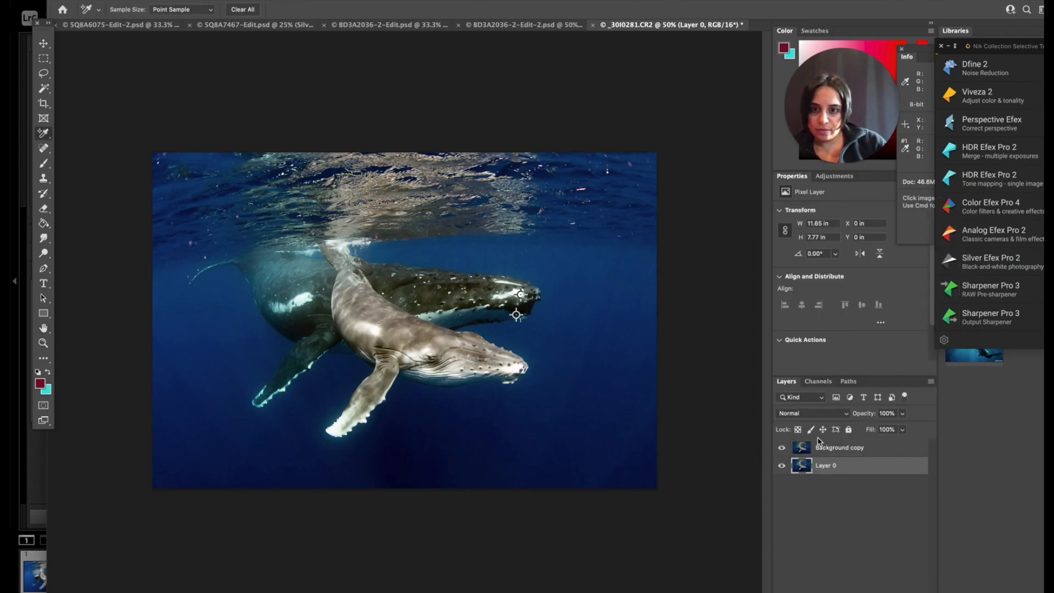
click(786, 448)
click(785, 449)
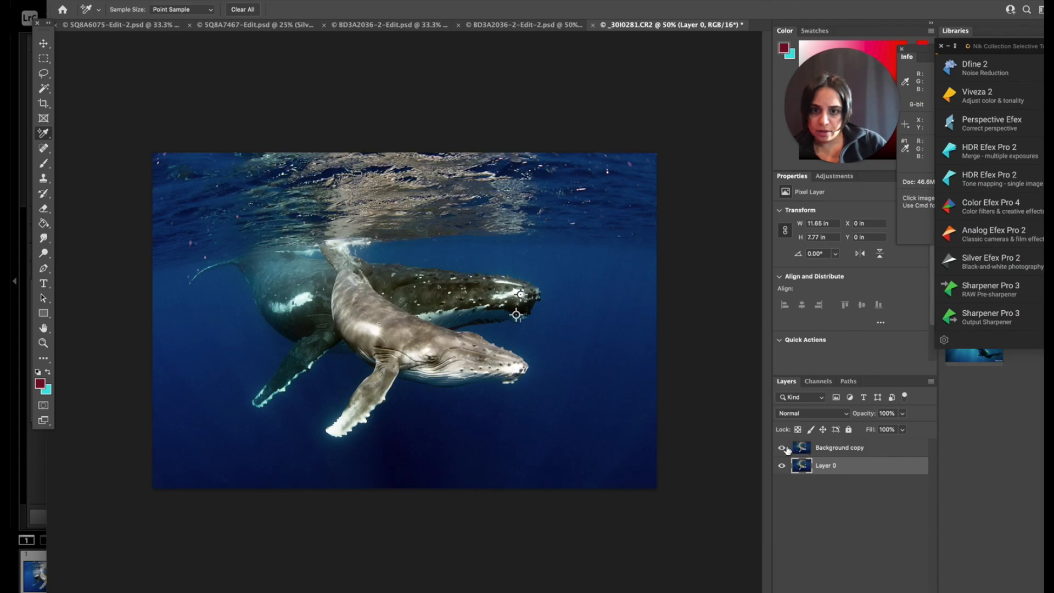
drag(817, 465, 818, 443)
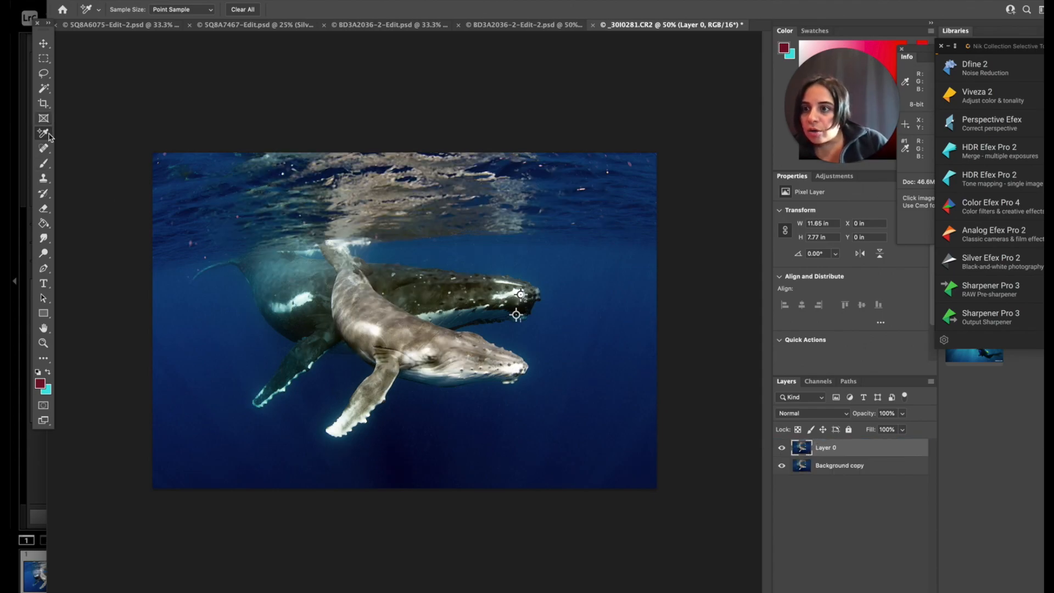
Start erasing the filtered Layer 0 over the whales with the Eraser at 25% opacity, using a brush reduced to size 400.
click(44, 209)
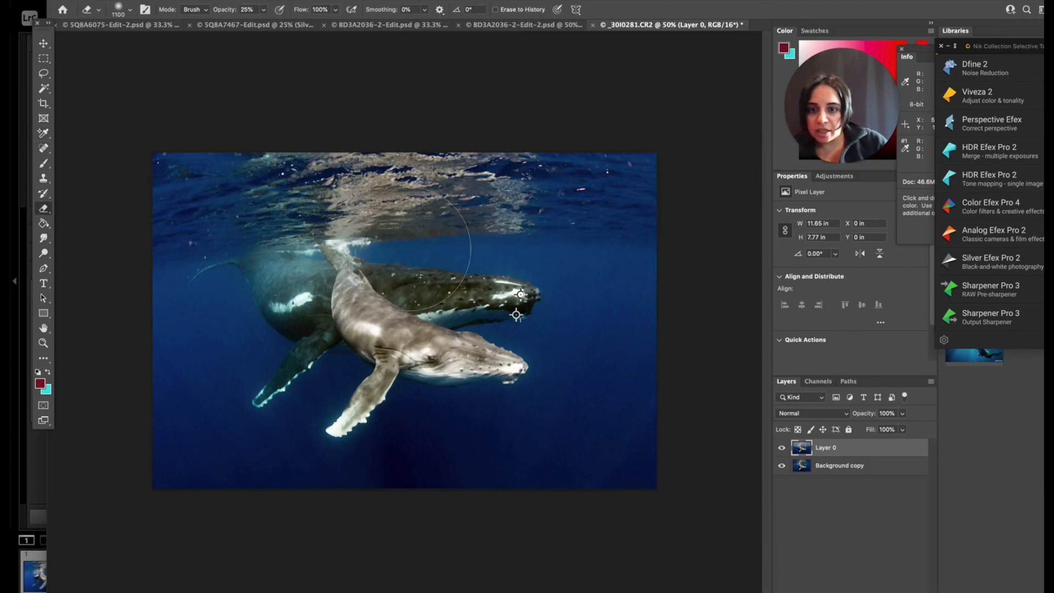
key(bracketleft)
key(bracketleft)
key(bracketleft)
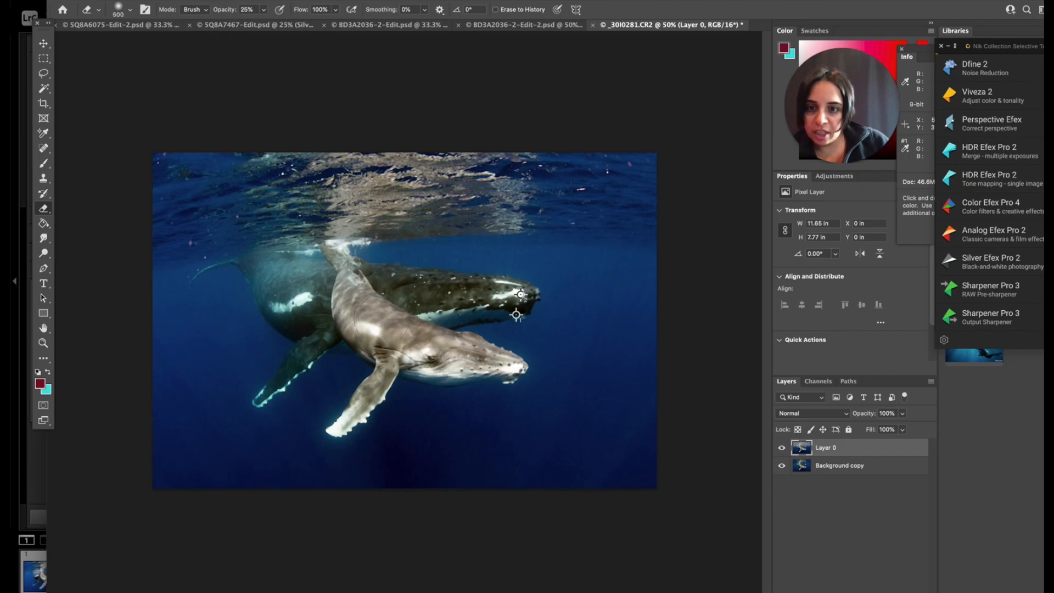
key(bracketright)
key(bracketright)
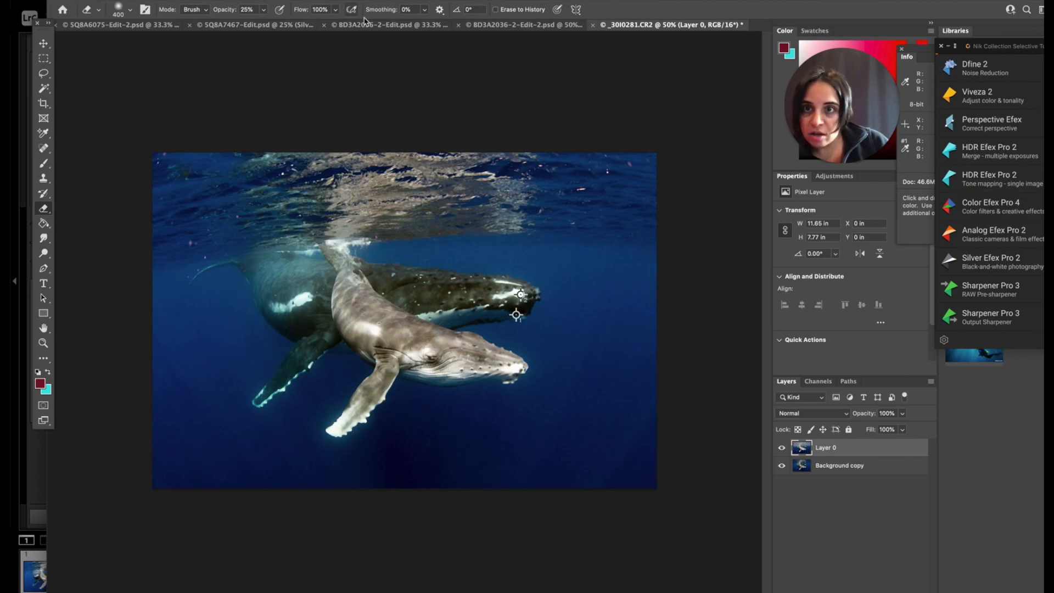
Finish erasing Layer 0 over the whales at 100% opacity with a size 175 brush, and flatten the image.
drag(263, 9, 303, 24)
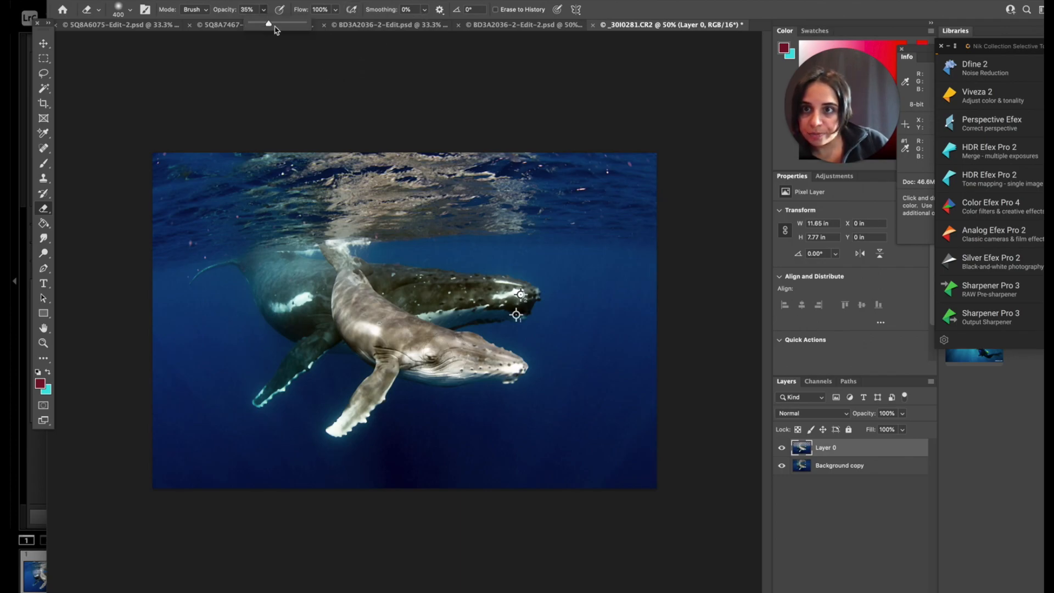
key(bracketleft)
key(bracketleft)
key(bracketleft)
key(bracketleft)
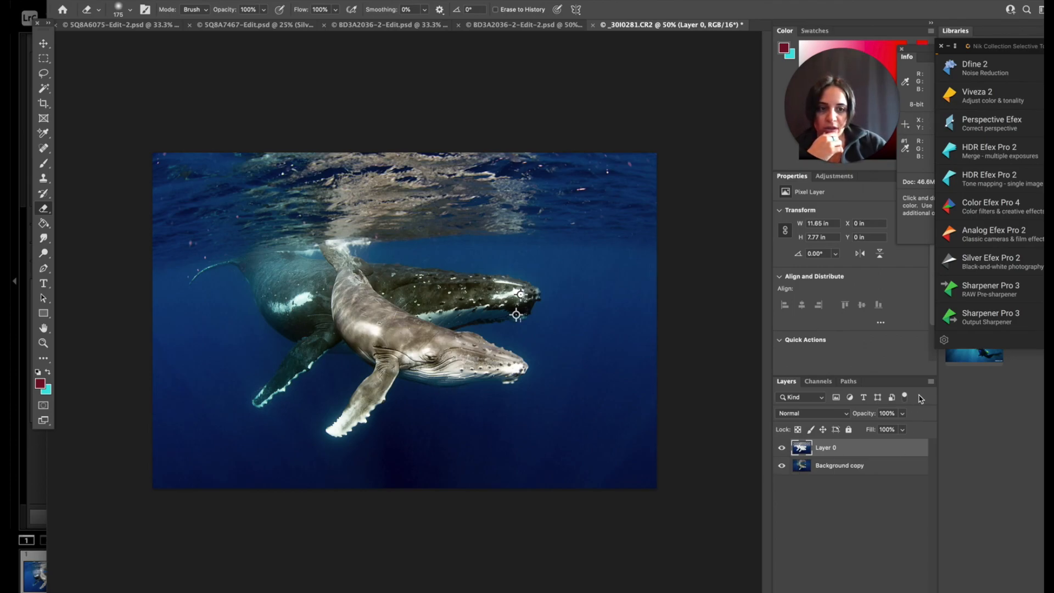
click(929, 382)
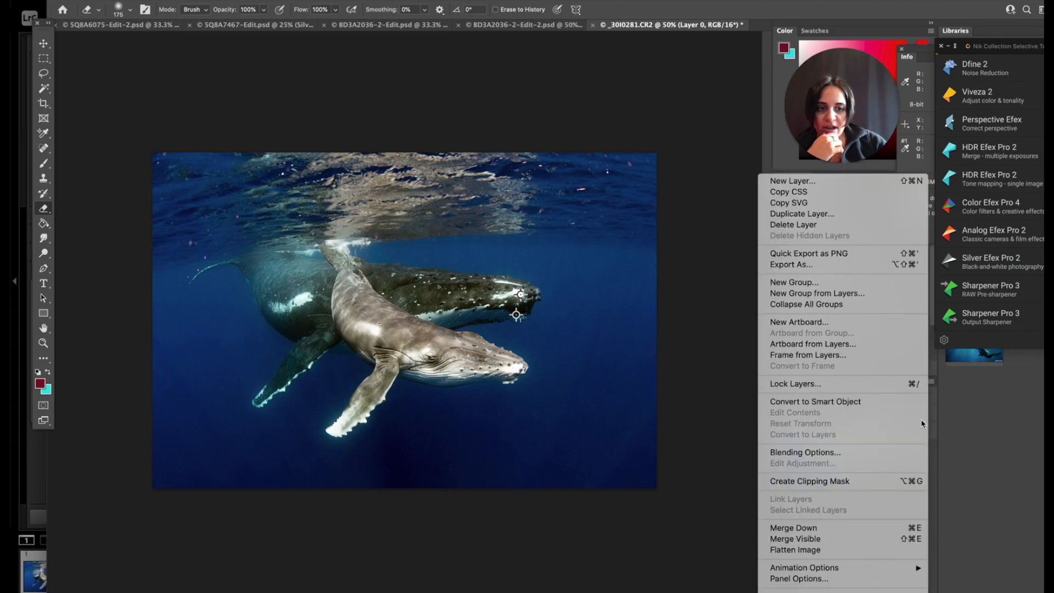
click(856, 551)
Remove the specks near the rear whale's thin trailing fin with the content-aware Spot Healing Brush at size 70.
click(44, 148)
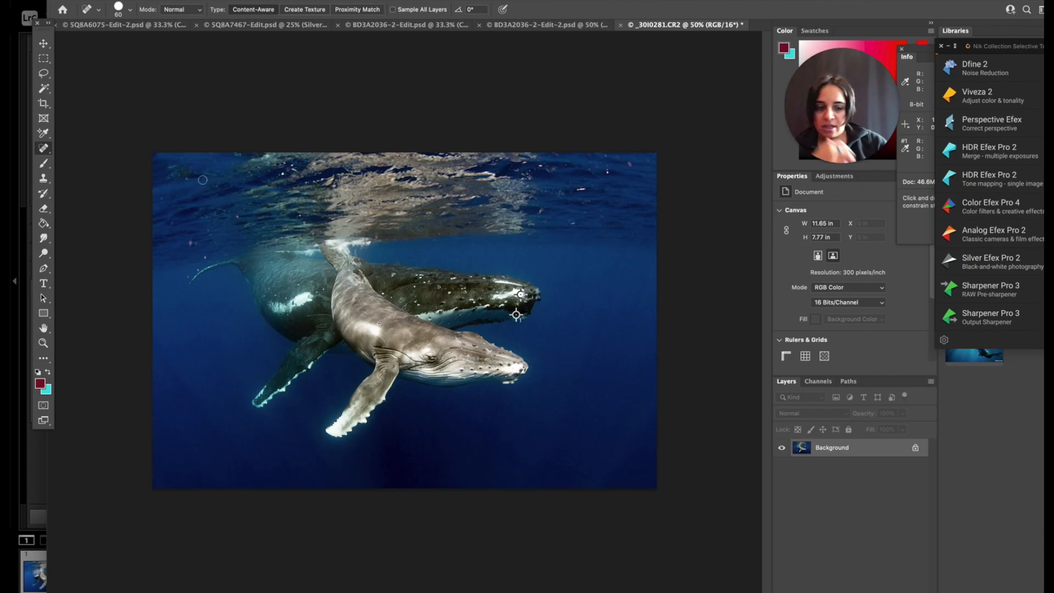
key(bracketright)
key(bracketright)
key(bracketright)
key(bracketright)
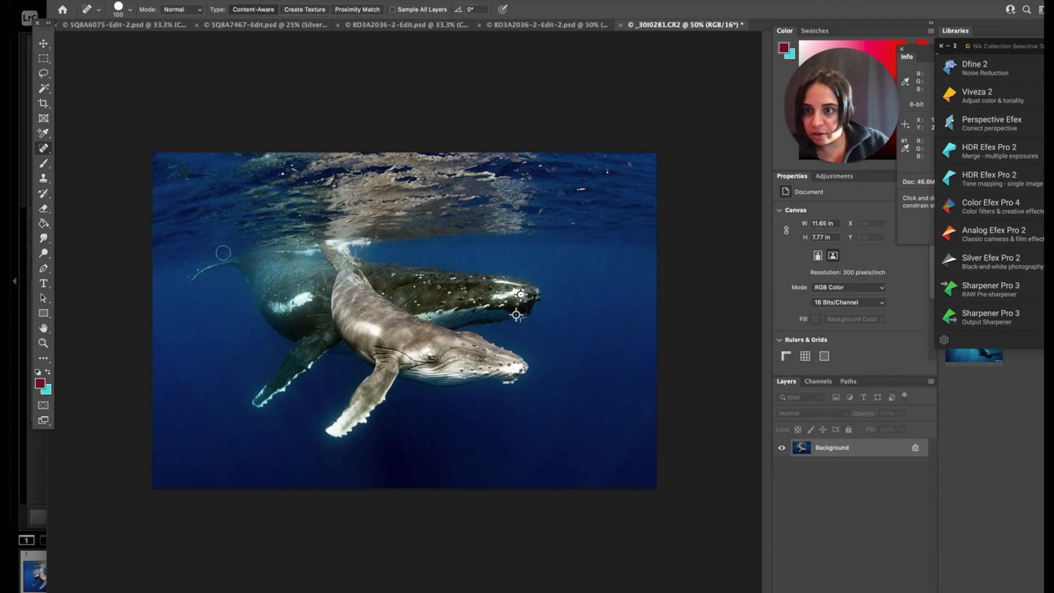
key(bracketleft)
key(bracketleft)
key(bracketleft)
click(187, 275)
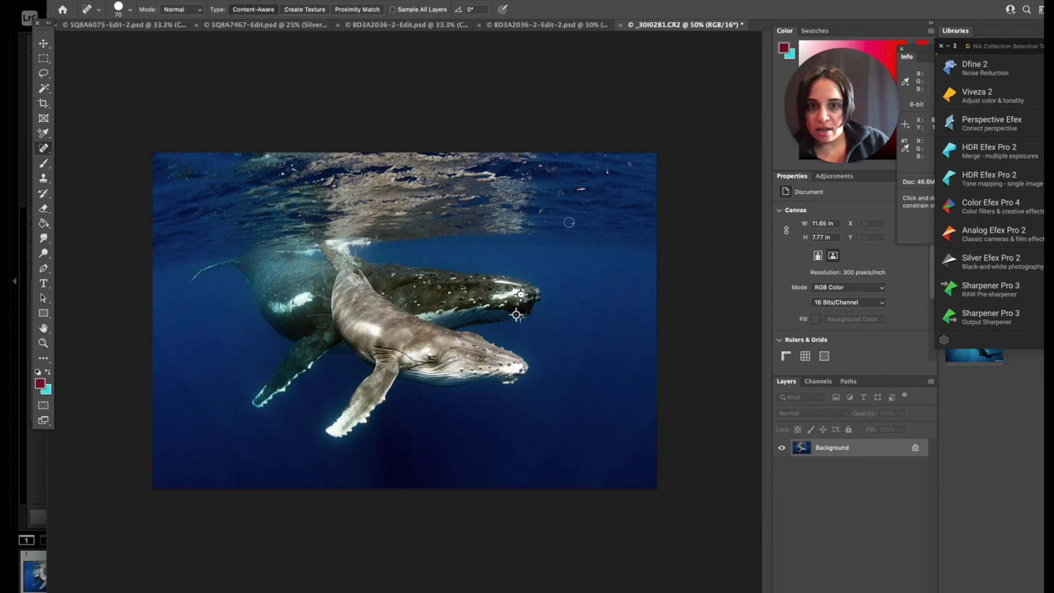
Heal the remaining specks in the surface water to the right of the whales and save the photo.
click(586, 202)
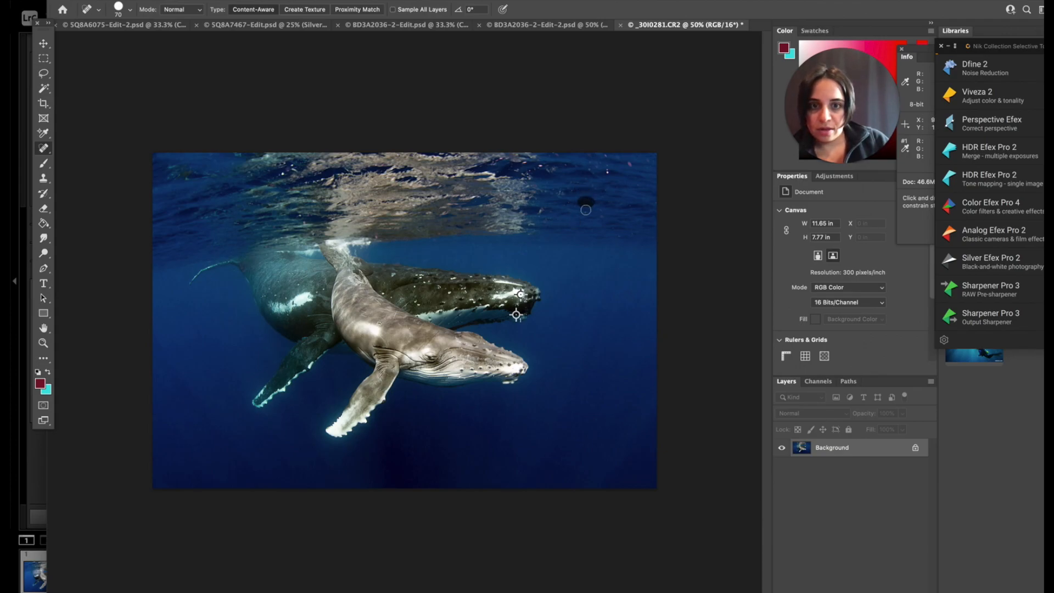
click(646, 162)
click(602, 216)
click(622, 234)
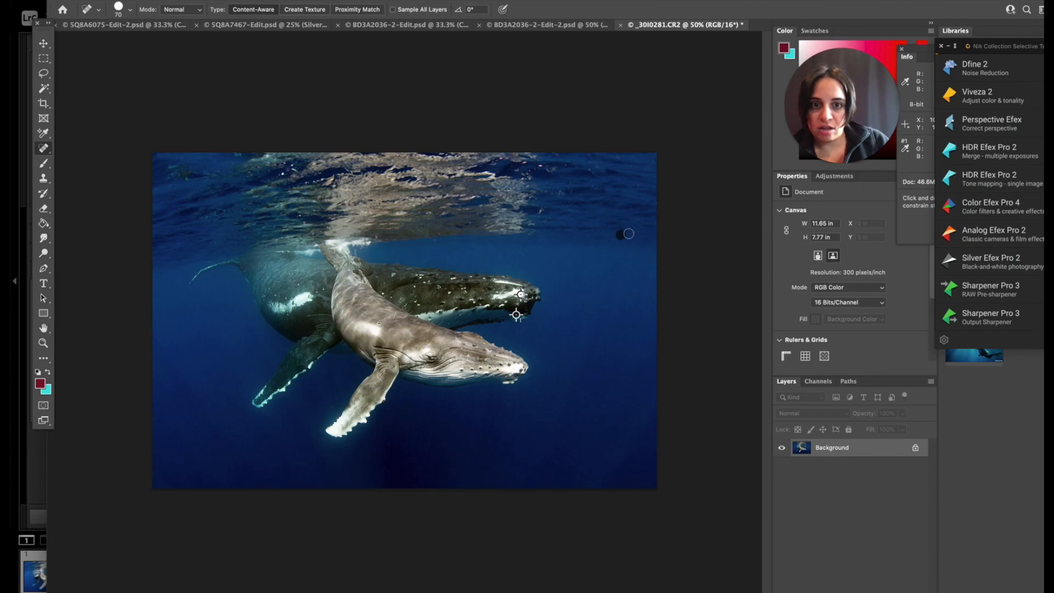
click(618, 158)
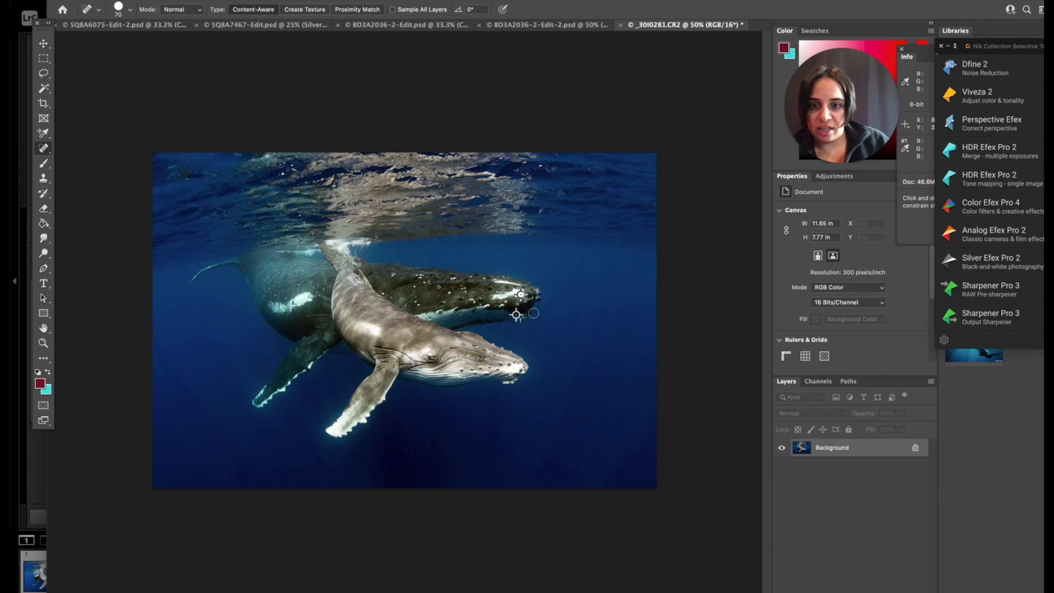
key(ctrl+s)
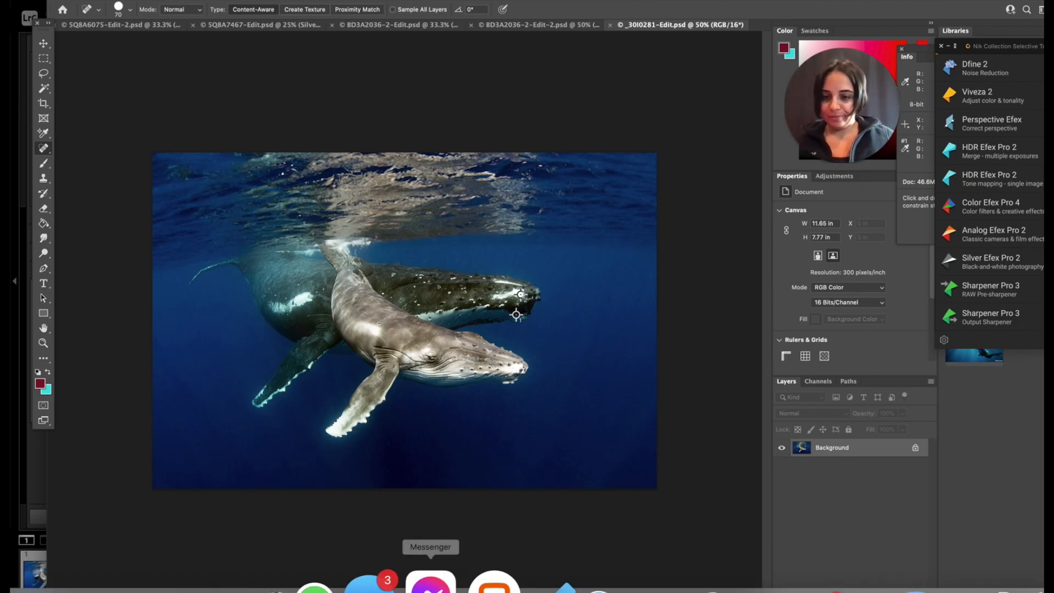
Switch to Lightroom Classic and set the Highlights of the edited whale photo to -8.
click(274, 587)
click(276, 588)
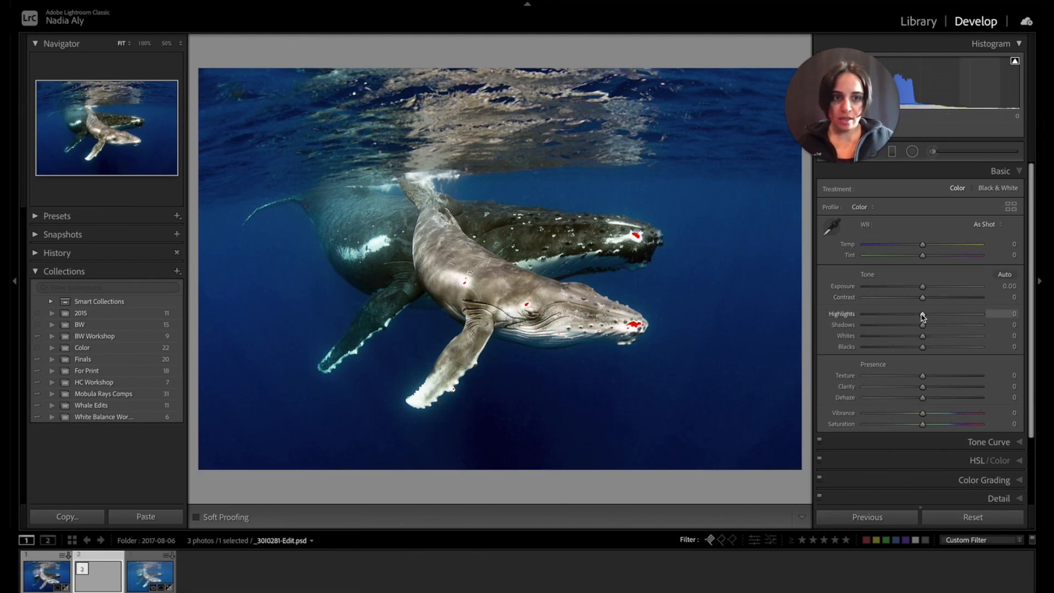
drag(923, 317, 921, 317)
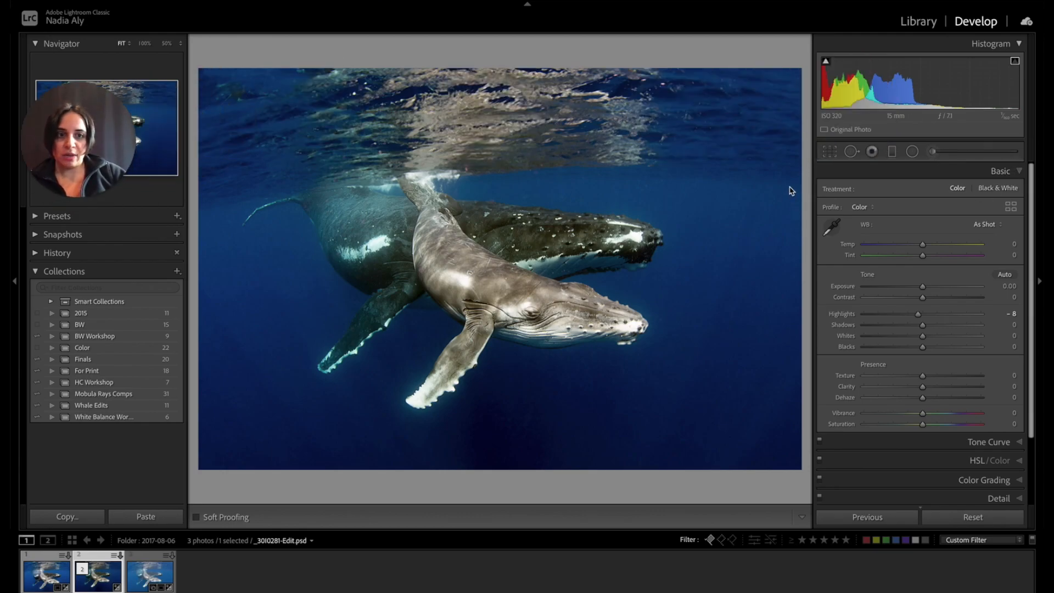
Add a graduated filter sloping down from the water surface to the whales' backs and cool its Temp to -33.
click(890, 152)
drag(417, 50, 446, 242)
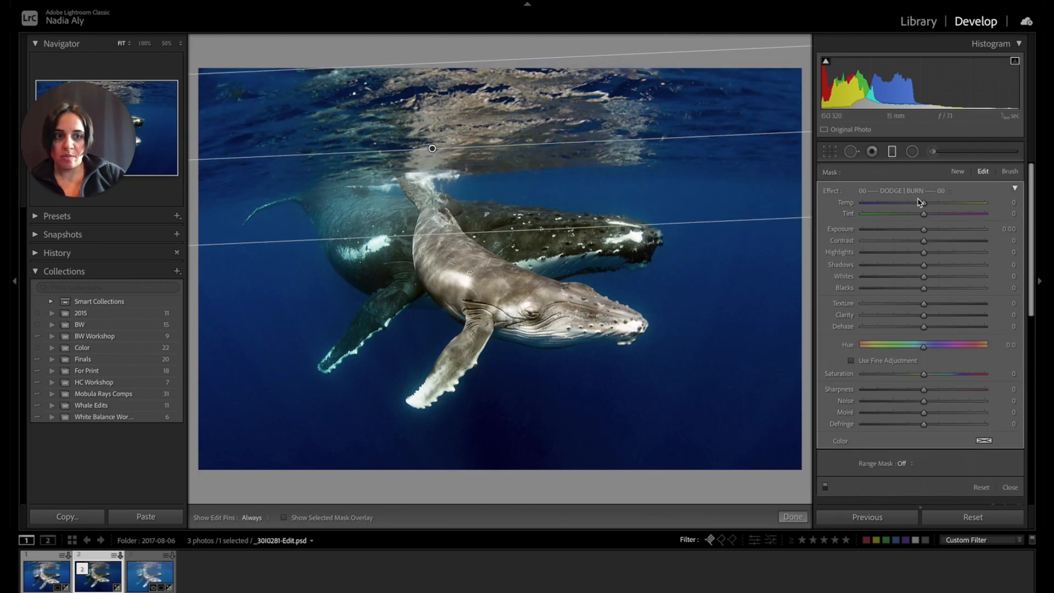
drag(924, 206, 917, 205)
drag(432, 148, 428, 174)
drag(917, 203, 898, 204)
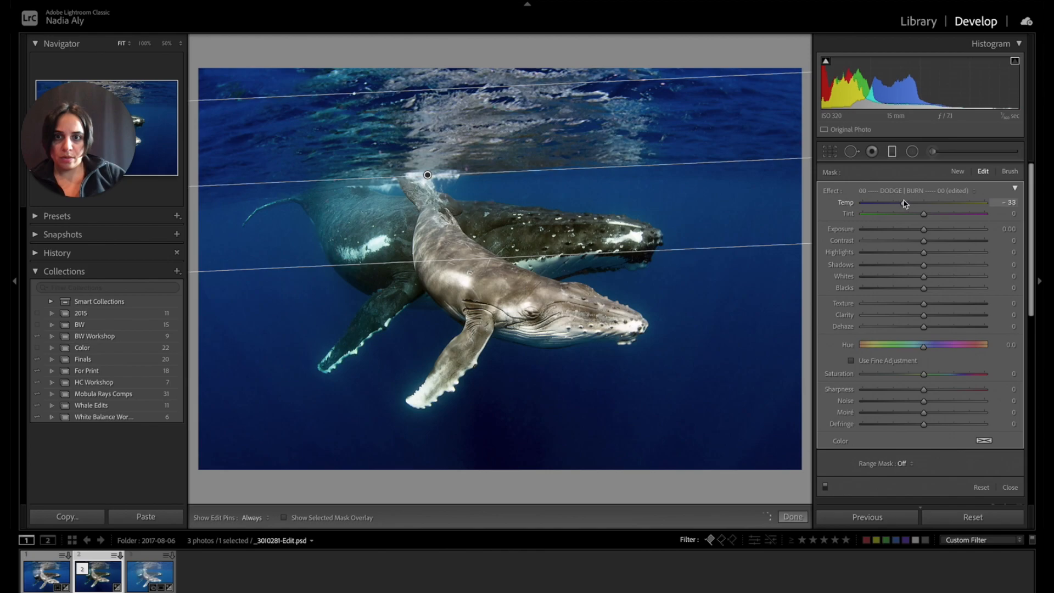
click(830, 153)
click(830, 155)
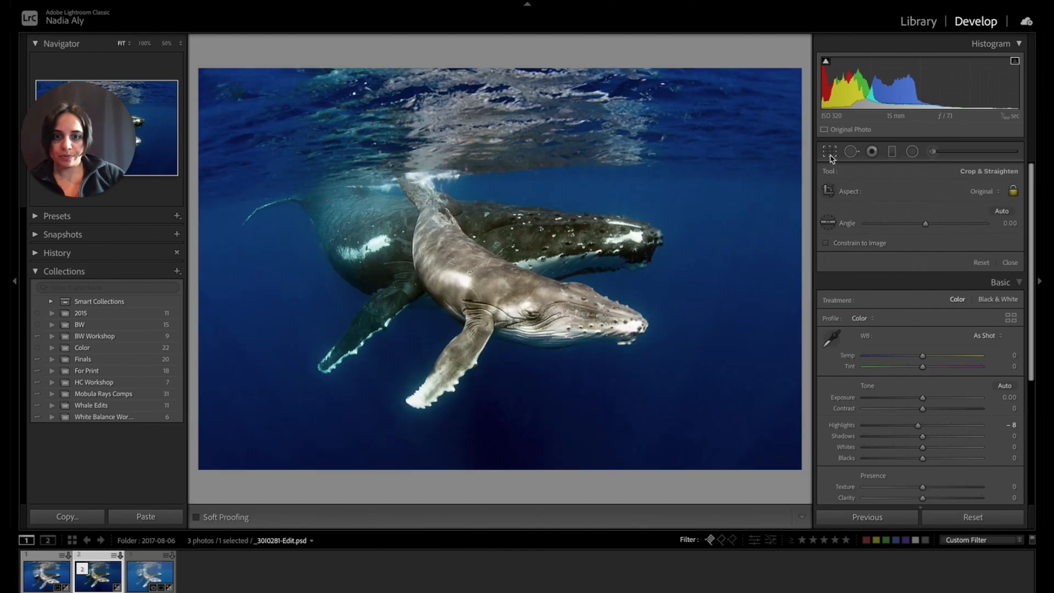
Paint an adjustment brush mask over the front whale's body, head and fin with the mask overlay shown, reducing the brush size to 5.
click(935, 155)
scroll(518, 296, up, 2)
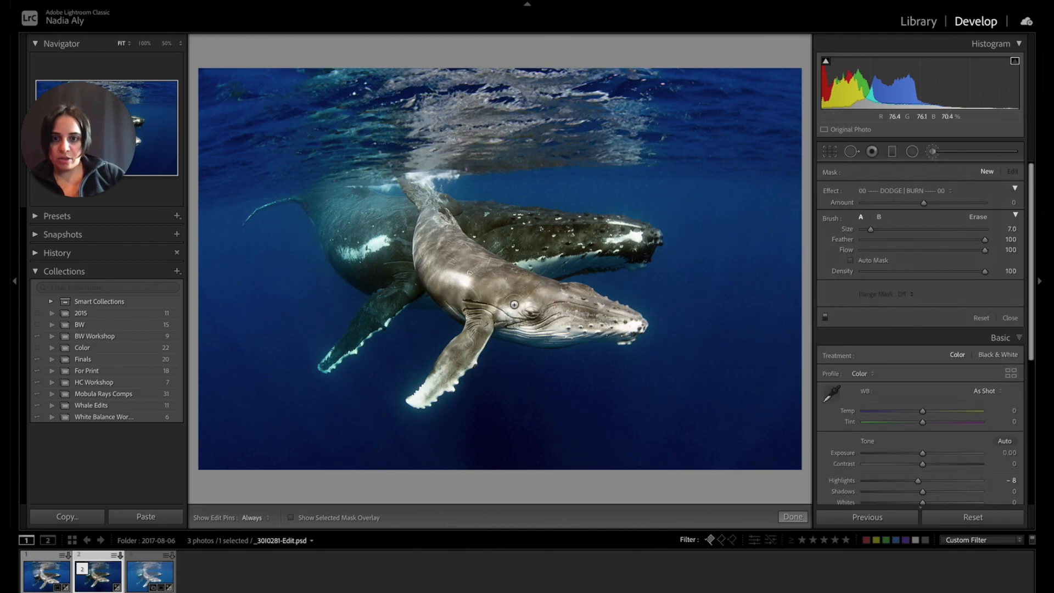
click(420, 435)
click(363, 519)
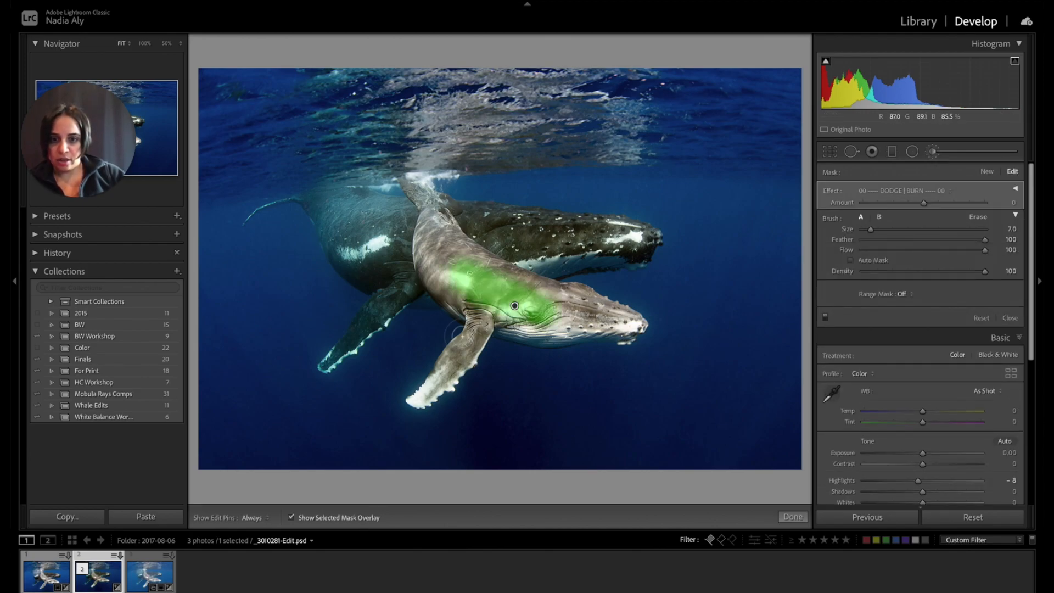
mouse_move(554, 311)
mouse_down()
mouse_move(584, 315)
mouse_move(508, 297)
mouse_move(458, 250)
mouse_move(479, 287)
mouse_move(422, 255)
mouse_move(420, 263)
mouse_move(434, 219)
mouse_move(453, 222)
mouse_move(457, 365)
mouse_move(487, 341)
mouse_up()
key(bracketleft)
key(bracketleft)
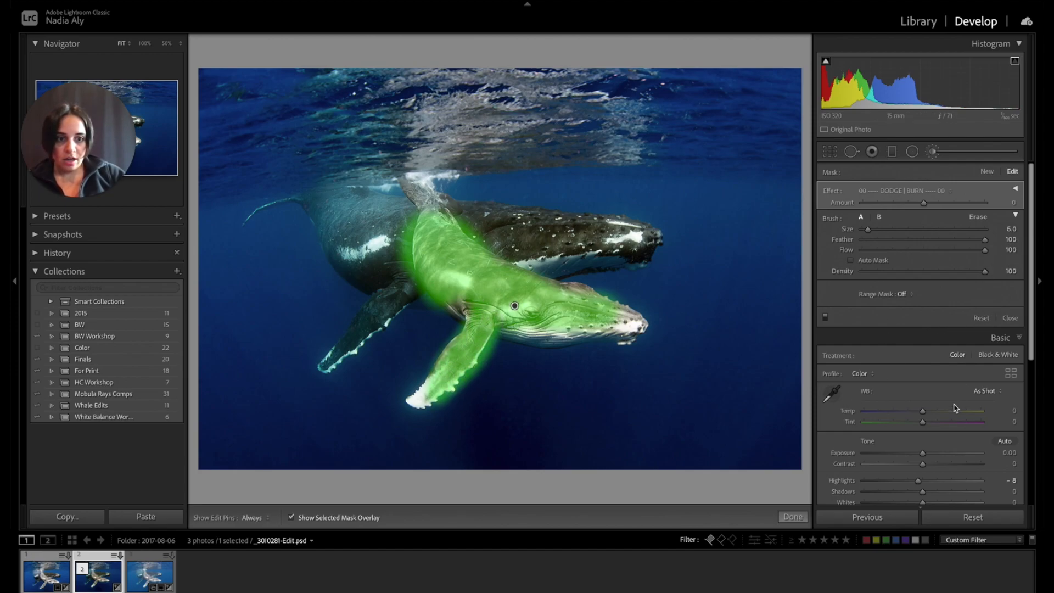
scroll(938, 460, down, 2)
scroll(939, 455, up, 2)
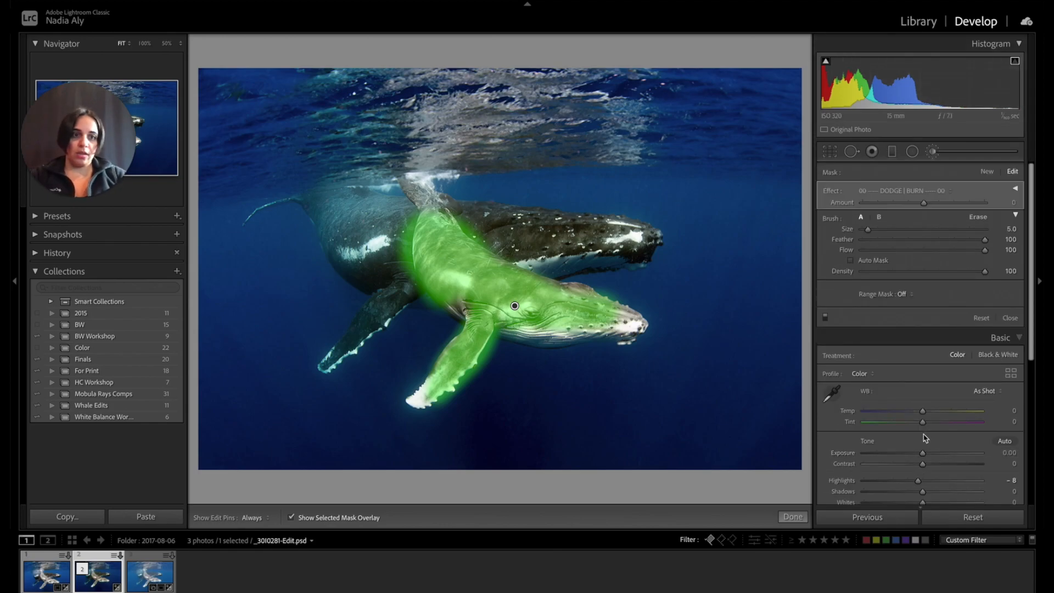
Erase the mask spill along the lower edge of the front whale's fin with Auto Mask on.
click(978, 217)
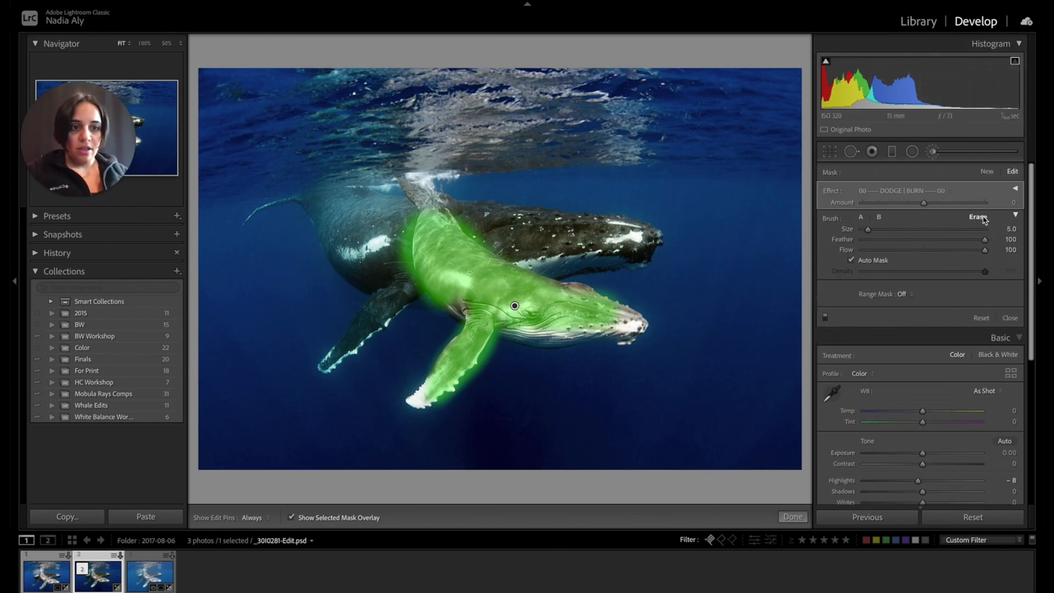
key(h)
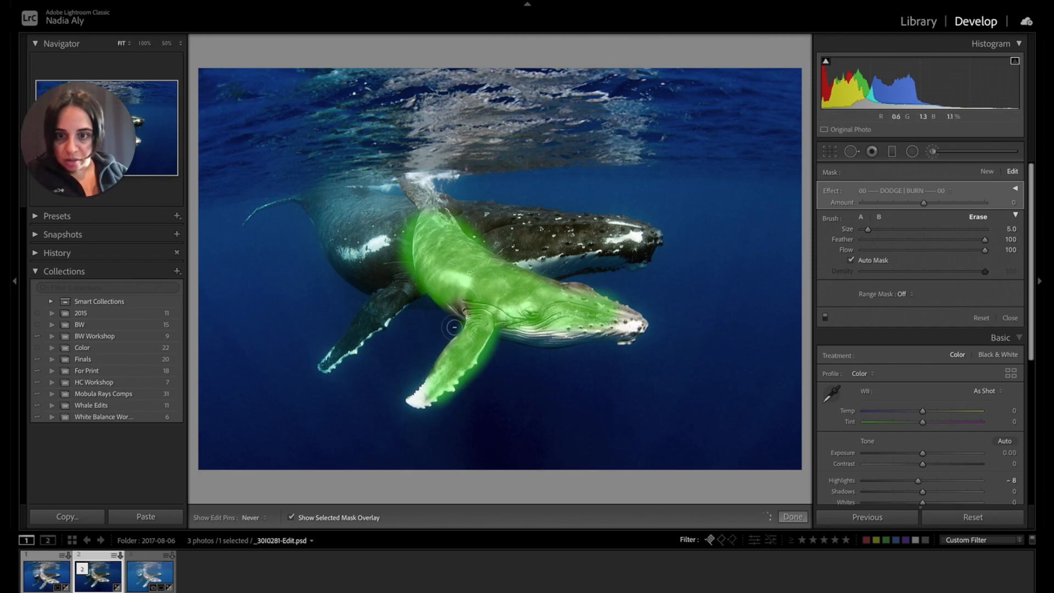
mouse_move(478, 367)
mouse_down()
mouse_move(492, 346)
mouse_move(459, 398)
mouse_move(486, 353)
mouse_up()
key(h)
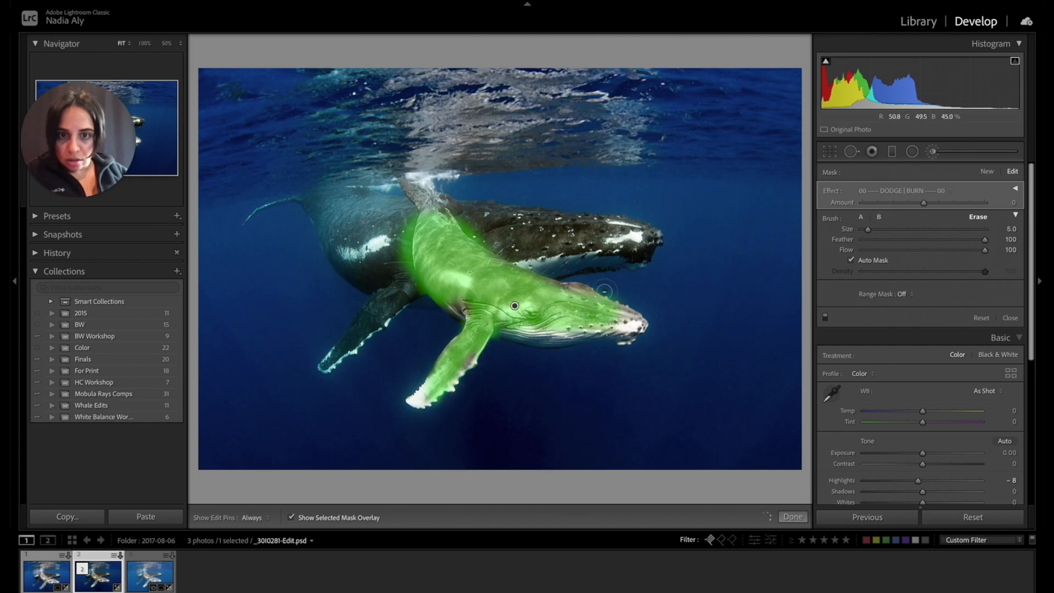
Return to brush A, undo the last brush stroke, set the edit pins to Always and hide the mask overlay.
click(861, 218)
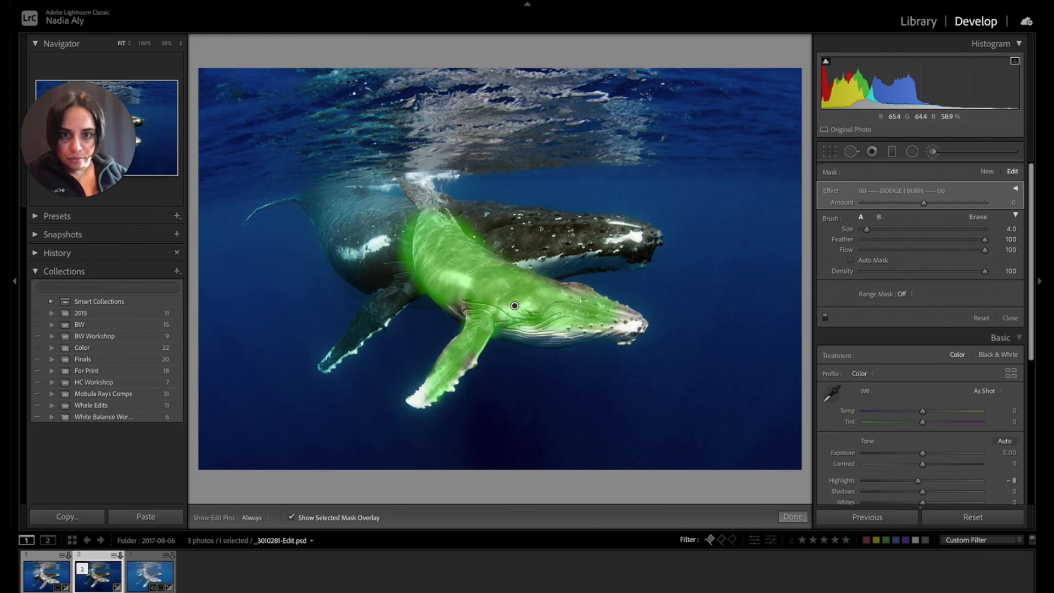
key(ctrl+z)
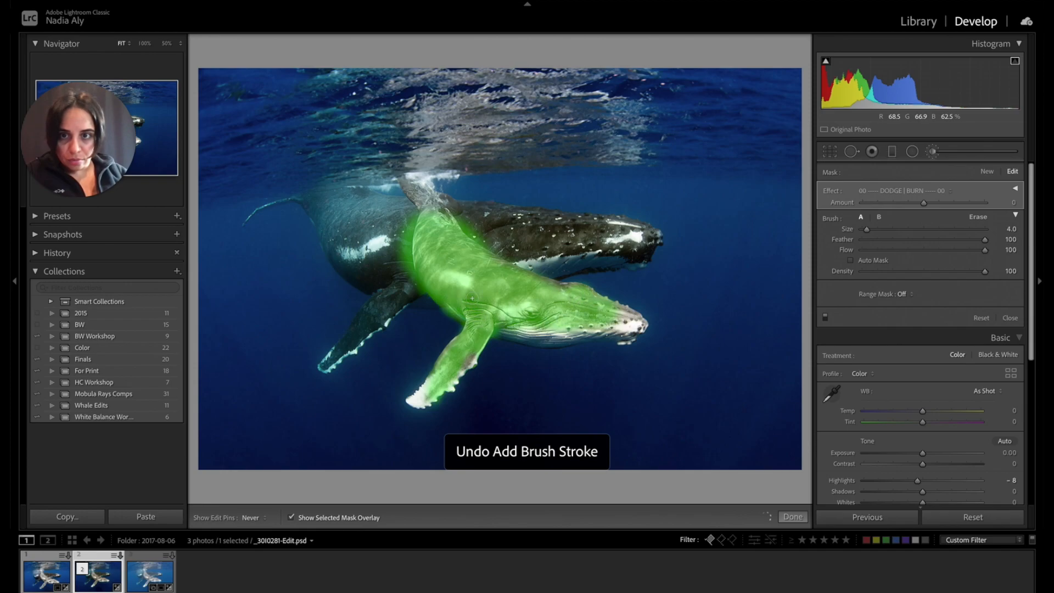
click(251, 517)
click(259, 507)
click(291, 518)
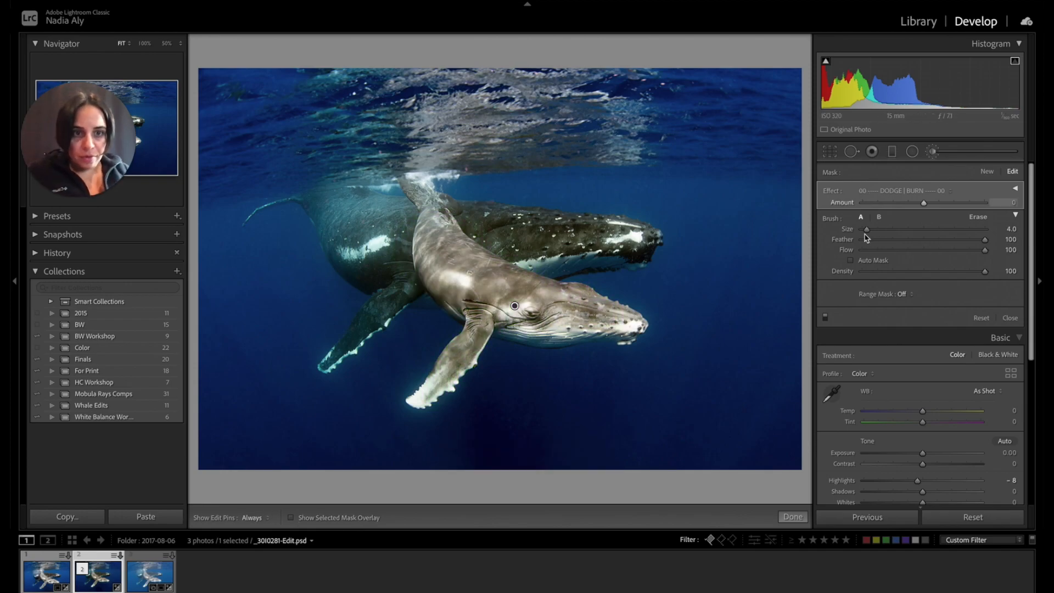
Try lowering the front whale mask's Saturation to -61, and try a Blacks adjustment of 18 instead.
click(917, 192)
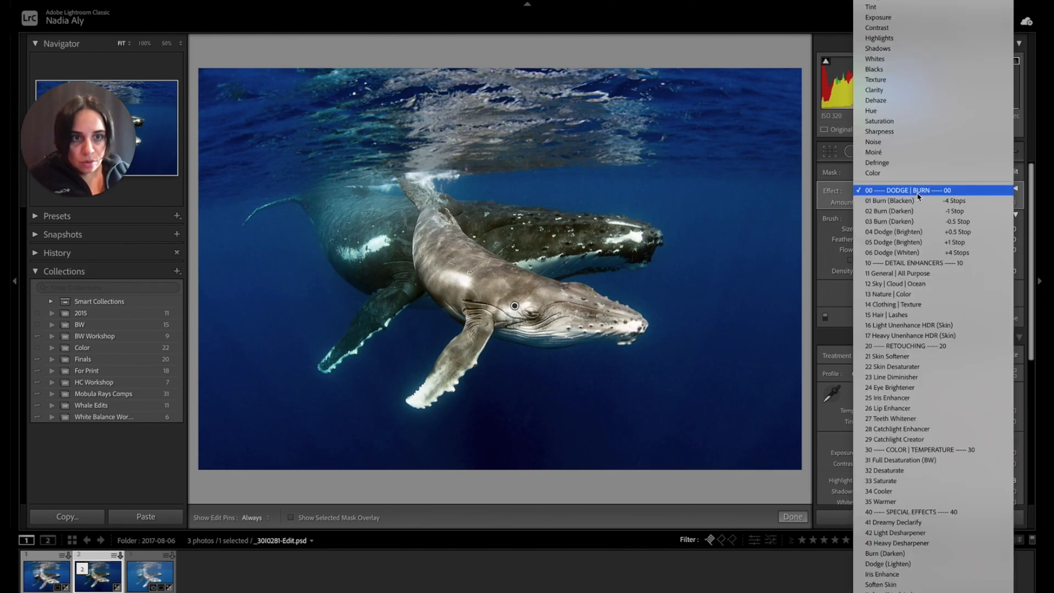
click(913, 121)
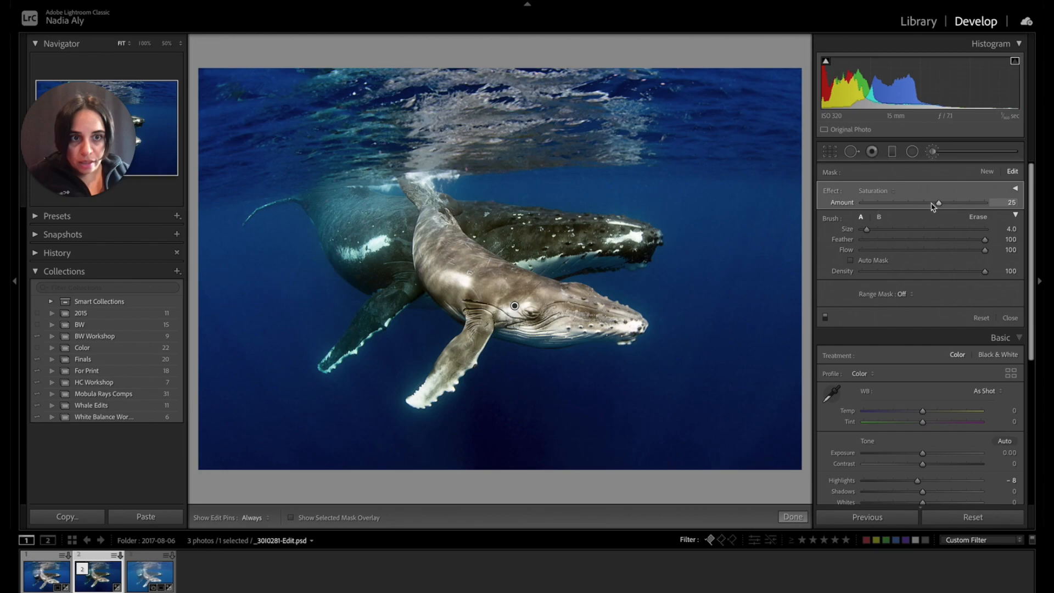
drag(927, 207, 888, 207)
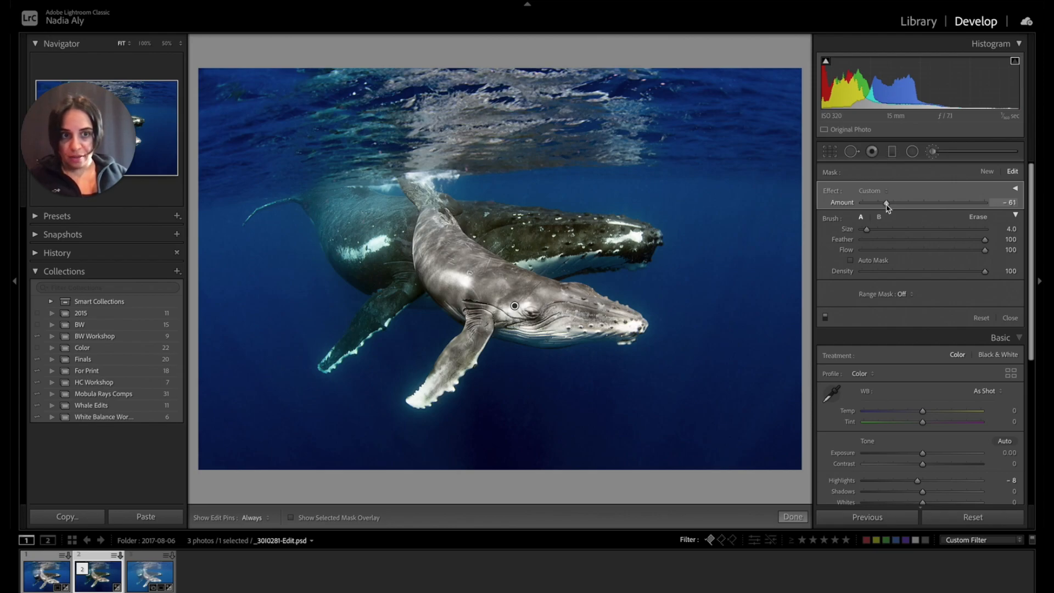
click(872, 190)
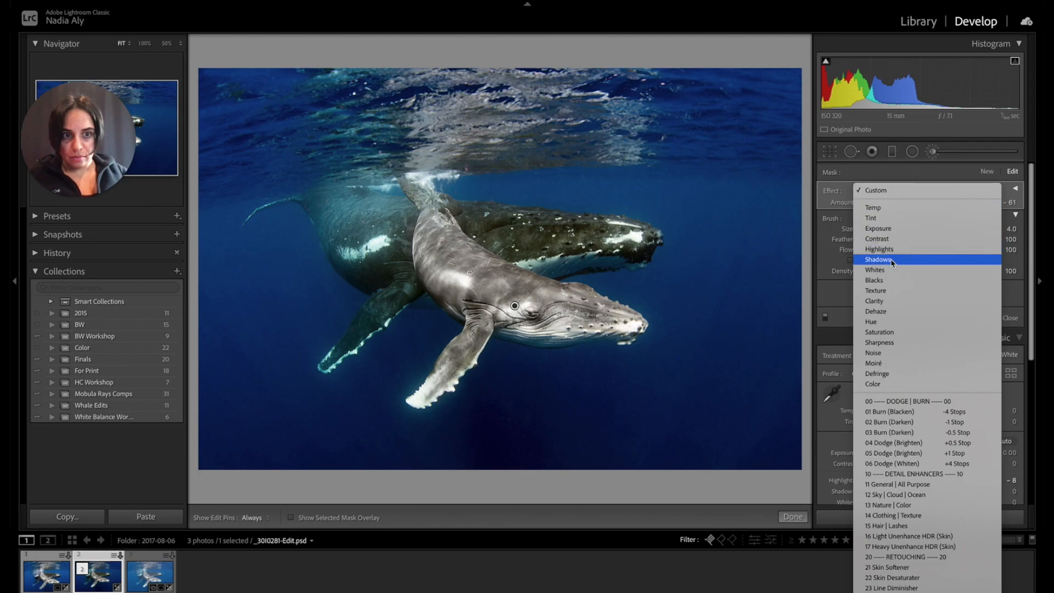
click(877, 280)
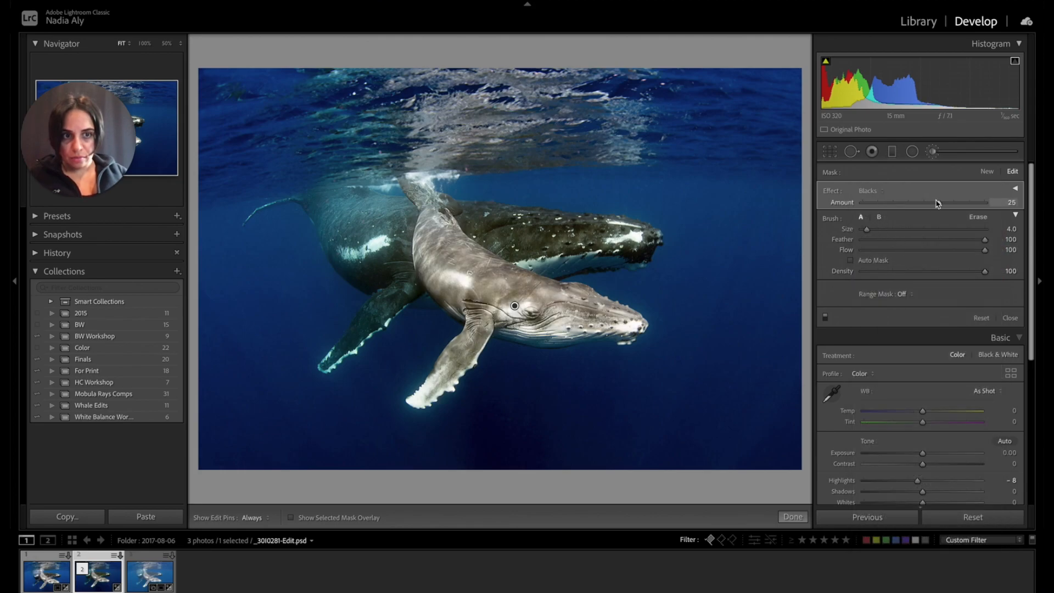
drag(942, 210, 928, 210)
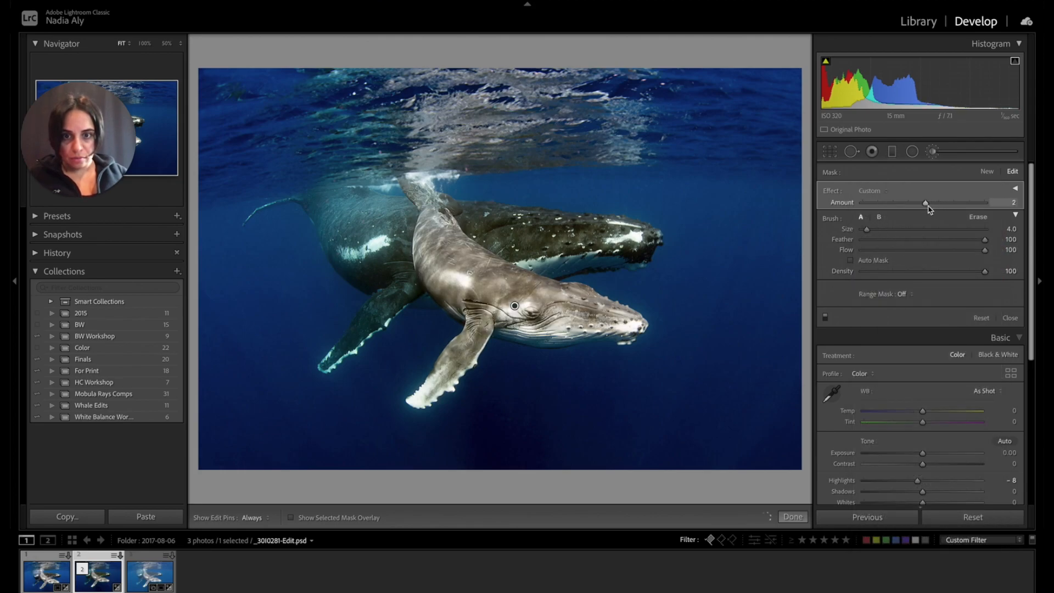
Set the front whale mask's Saturation to -49 and close the adjustment brush.
click(867, 191)
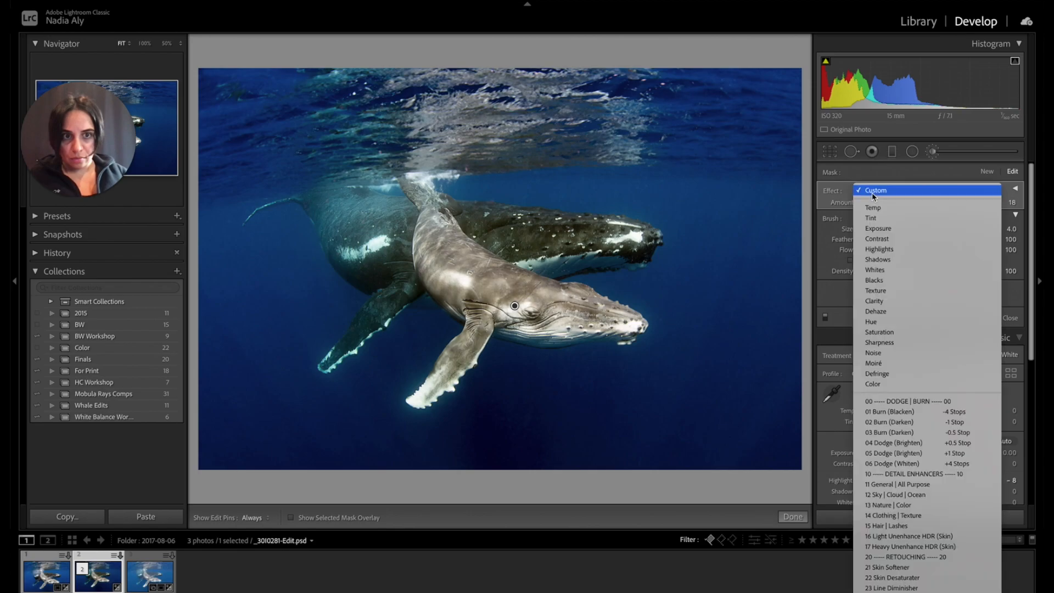
click(898, 332)
drag(941, 203, 888, 210)
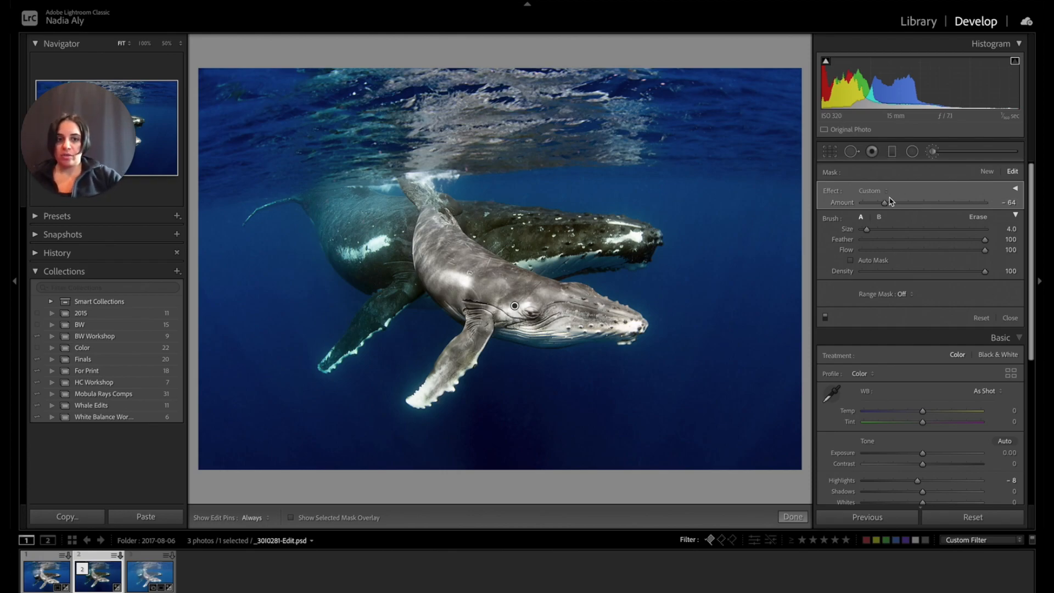
drag(896, 207, 896, 206)
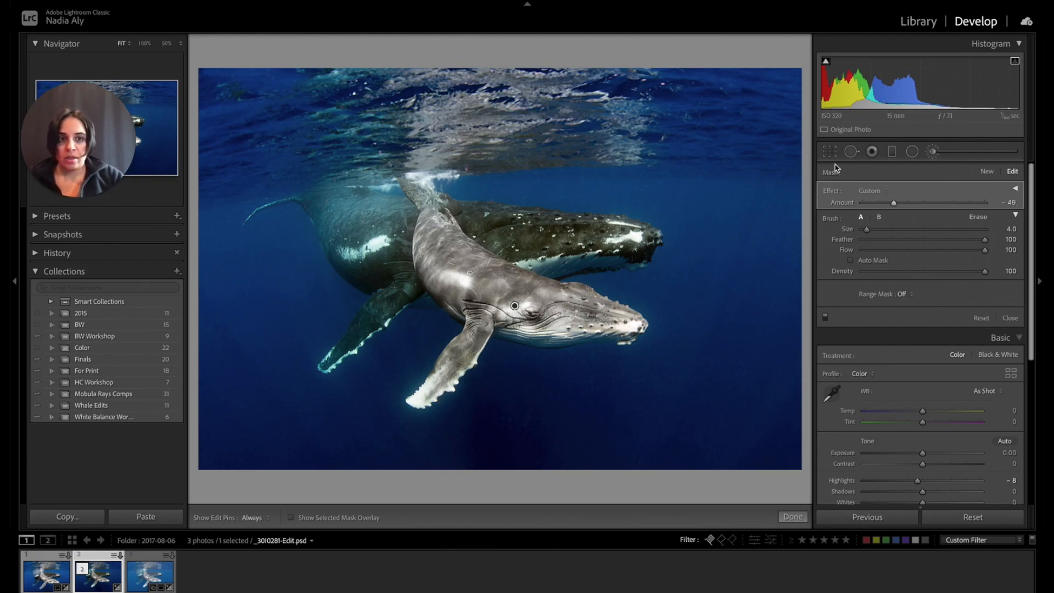
click(829, 153)
click(829, 153)
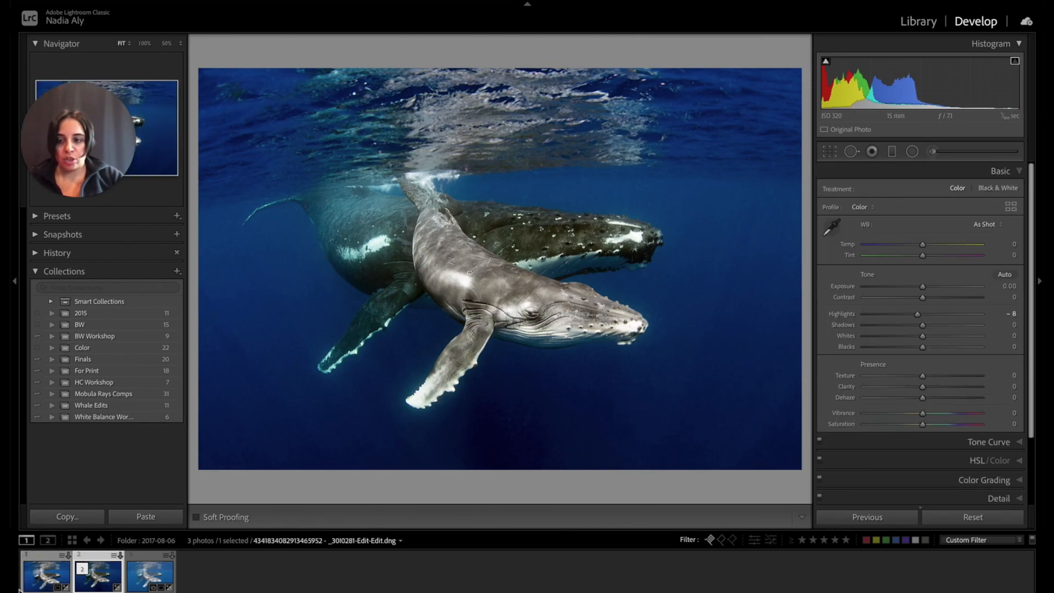
Compare the current whale edit with the earlier edited version, the first photo in the filmstrip.
click(46, 582)
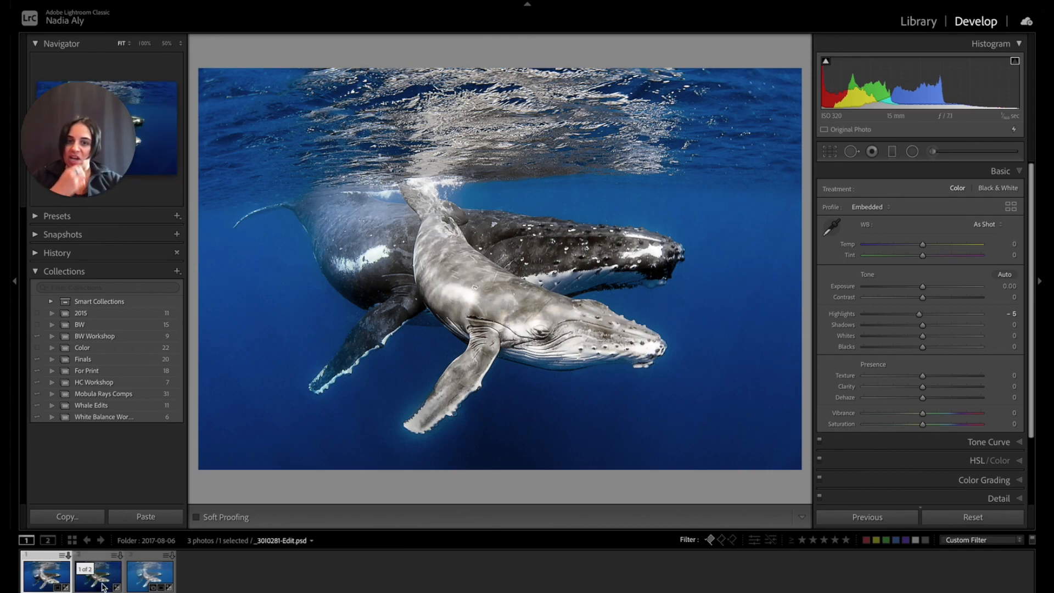
click(102, 586)
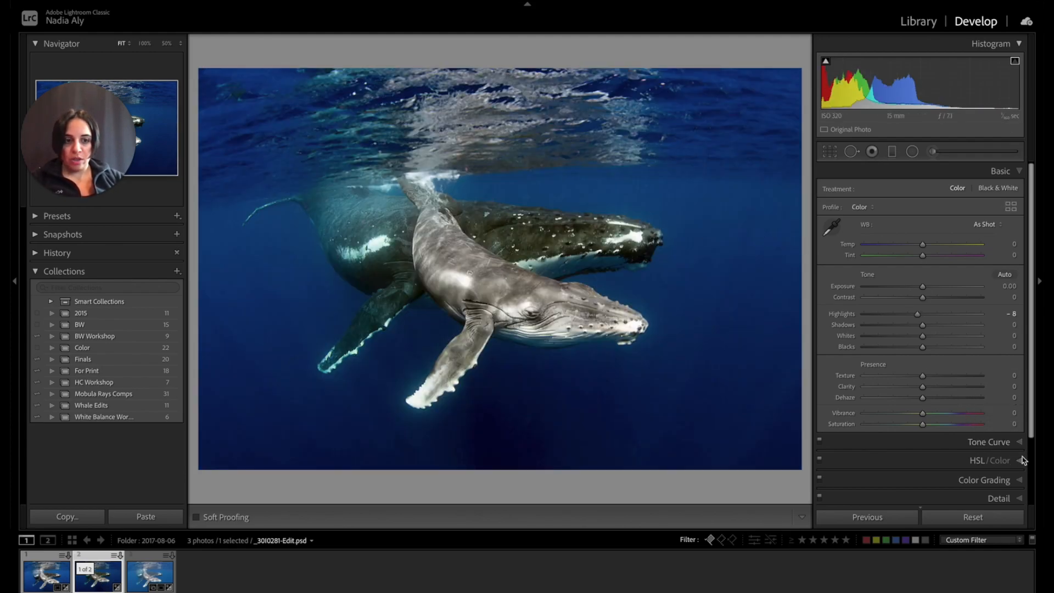
Brighten the water with the HSL Luminance targeted adjustment, bringing Blue to +28 and Purple to +3.
click(1016, 171)
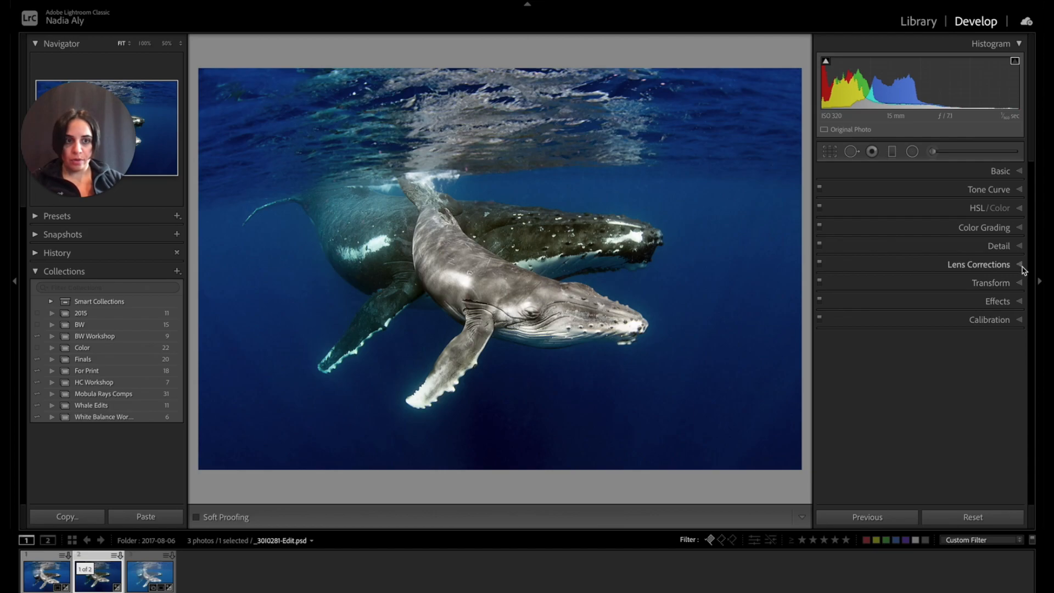
click(1018, 208)
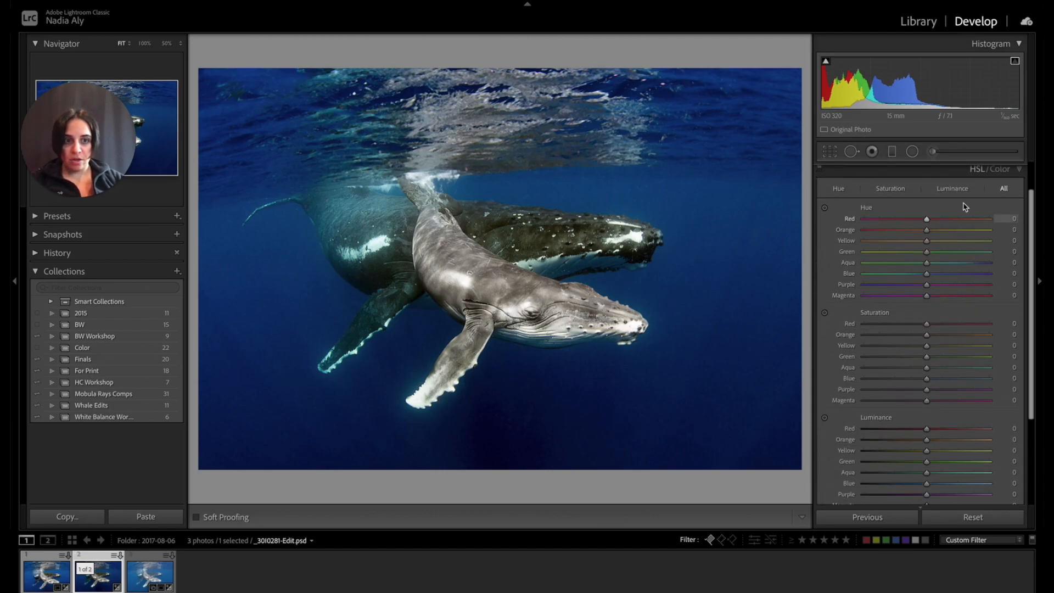
click(952, 188)
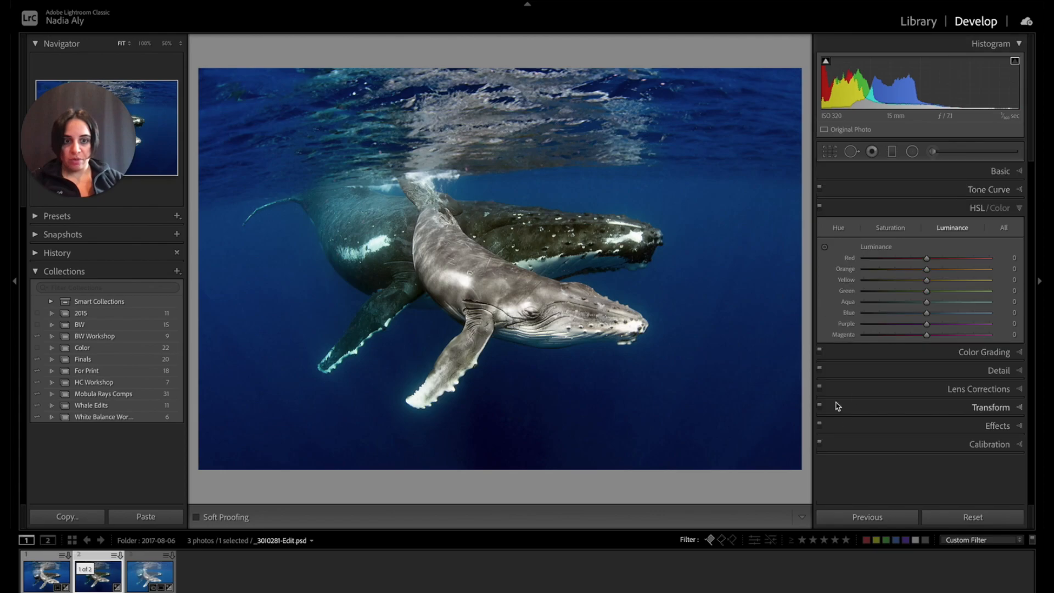
click(824, 246)
drag(743, 309, 743, 293)
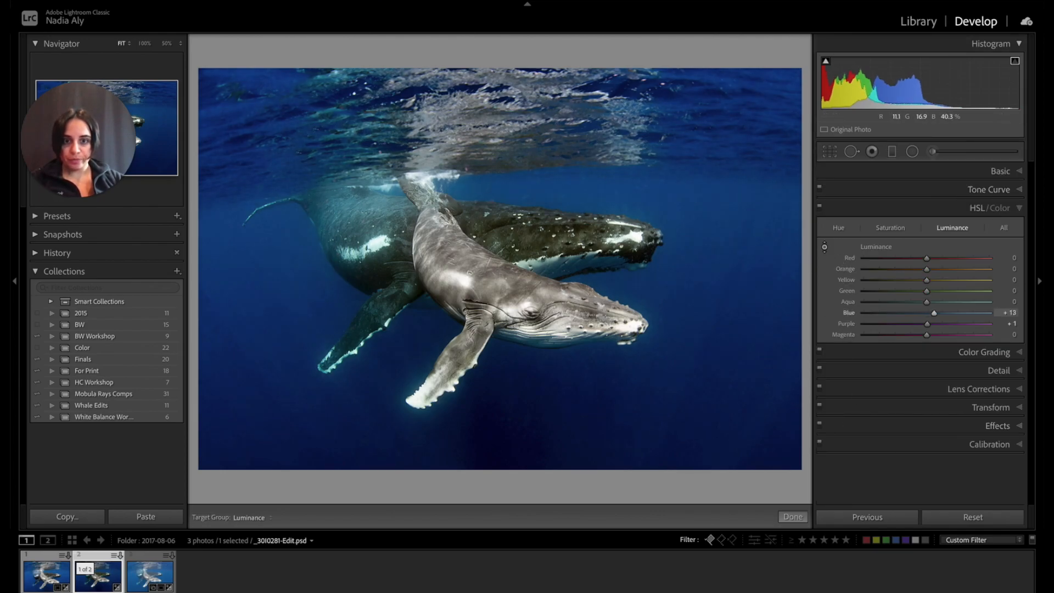
drag(591, 421, 590, 415)
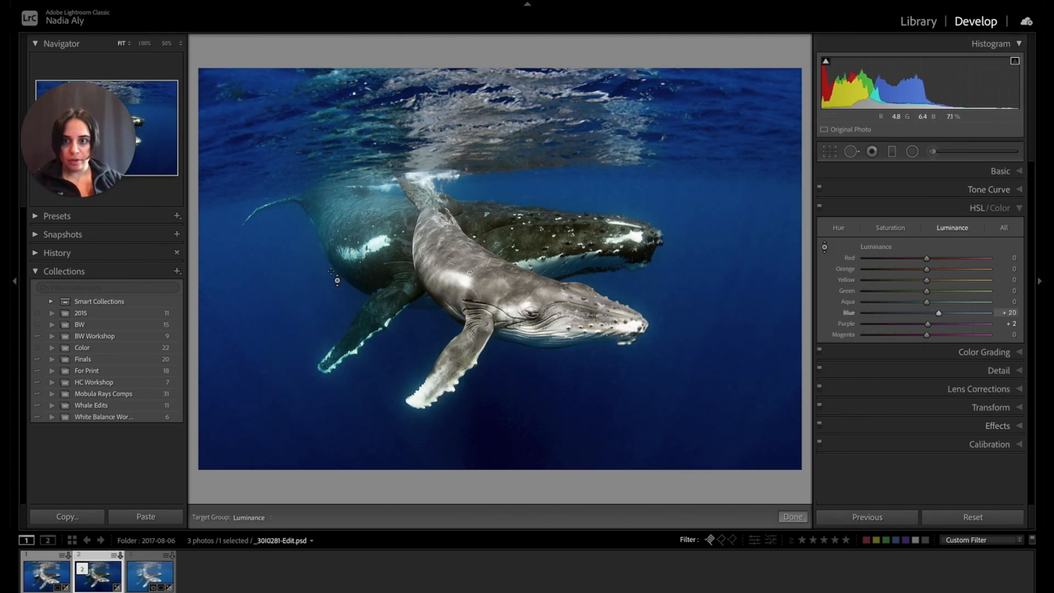
drag(271, 458, 271, 451)
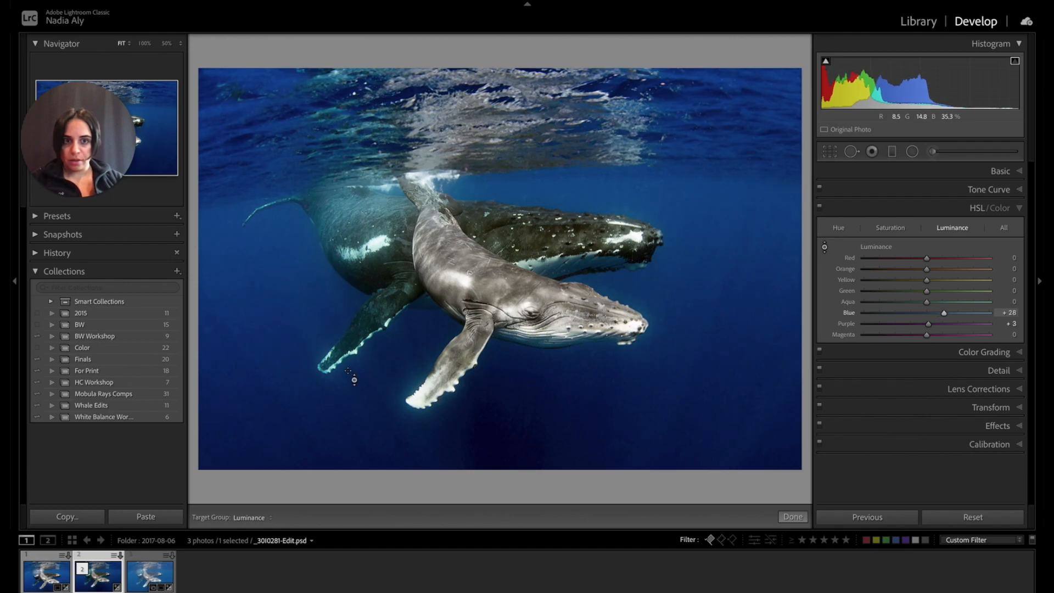
click(832, 153)
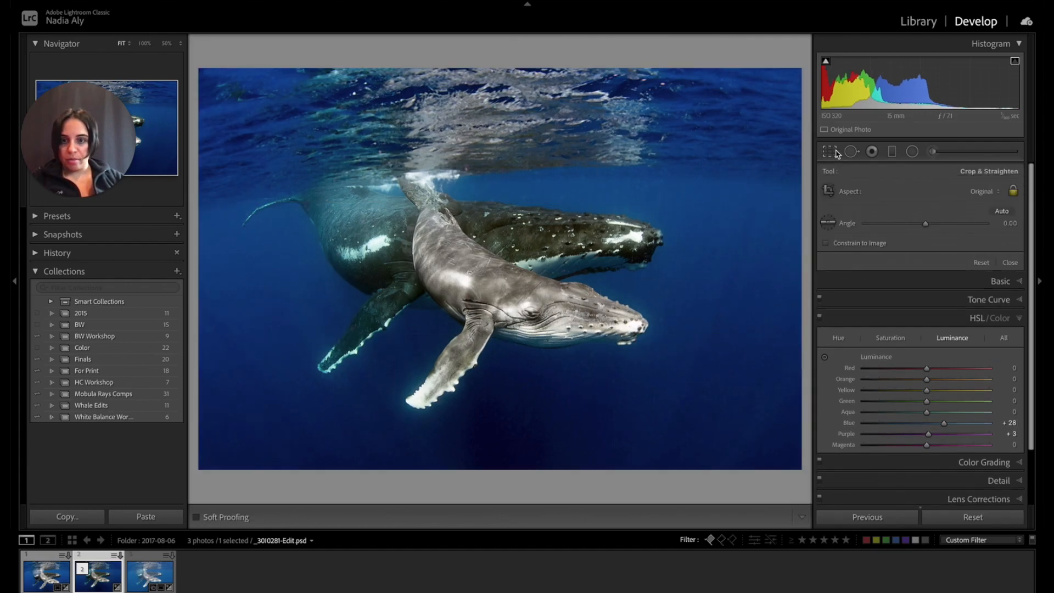
click(837, 153)
Compare the edited whale photo with the unedited original _30I0281.CR2, ending on the edited version.
click(153, 574)
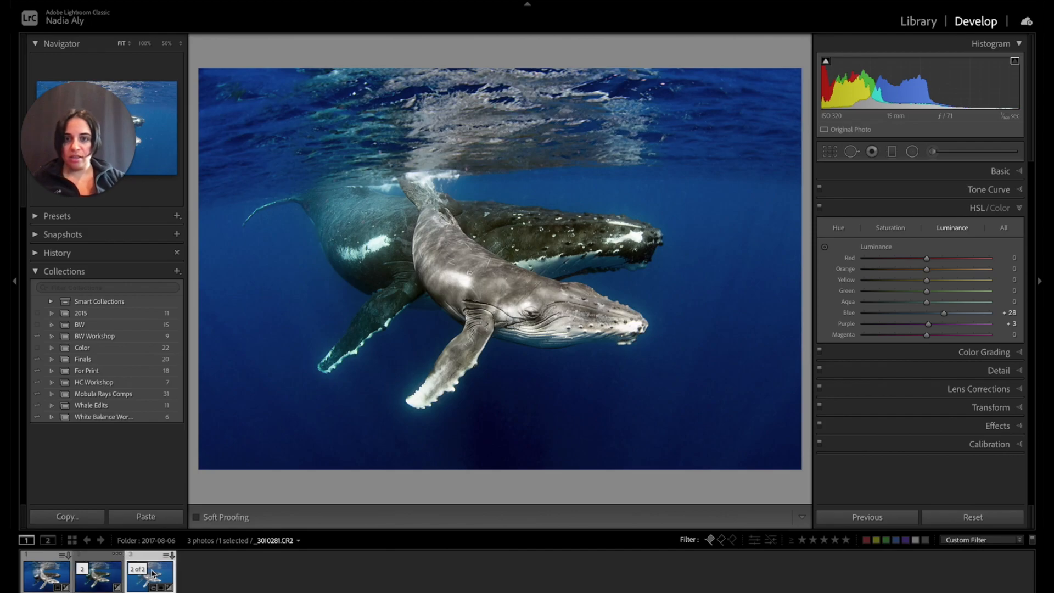
key(Left)
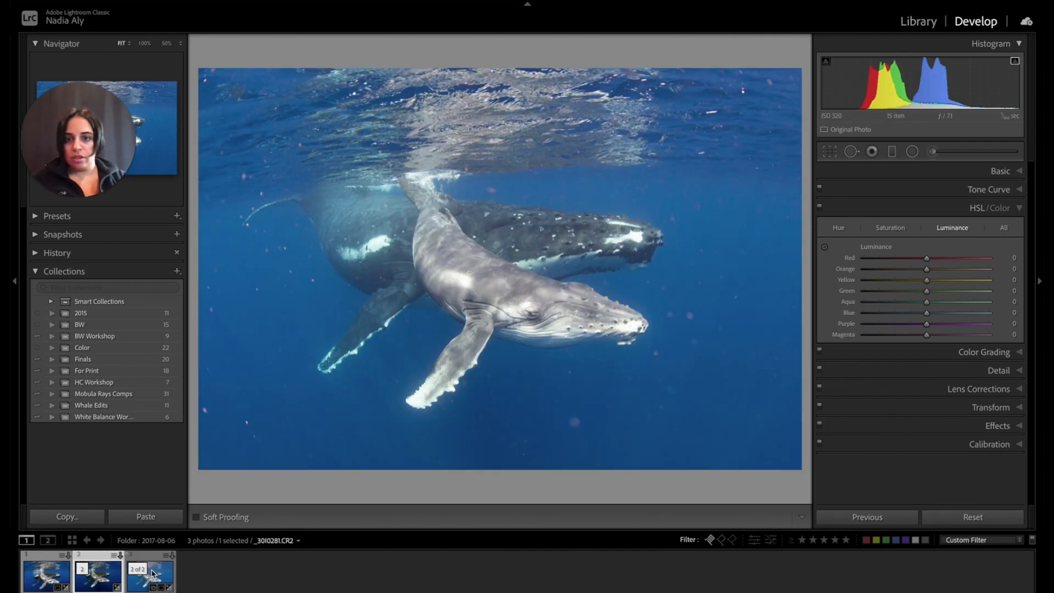
key(Right)
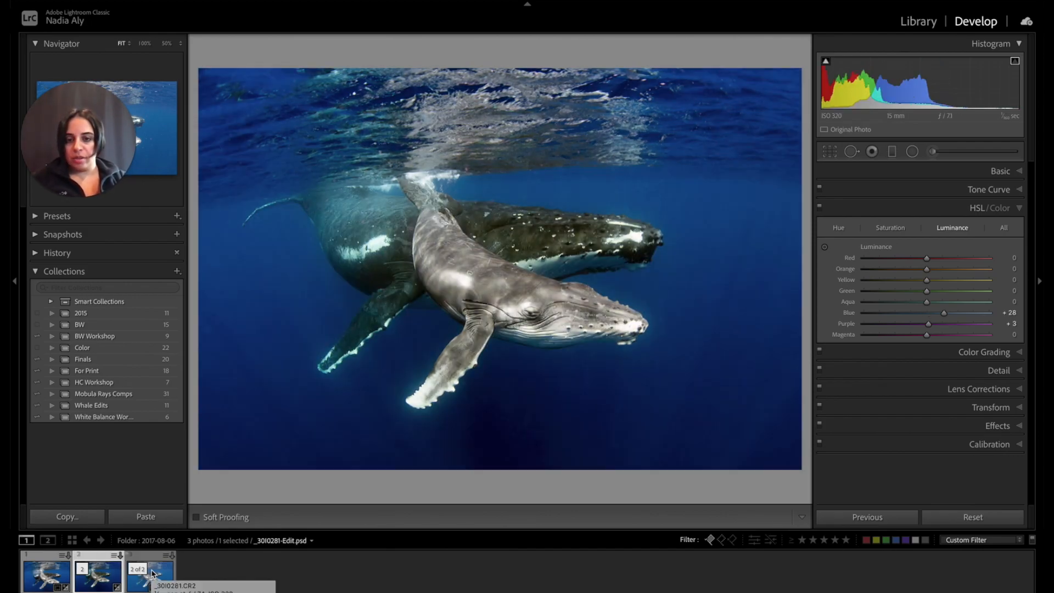
key(Left)
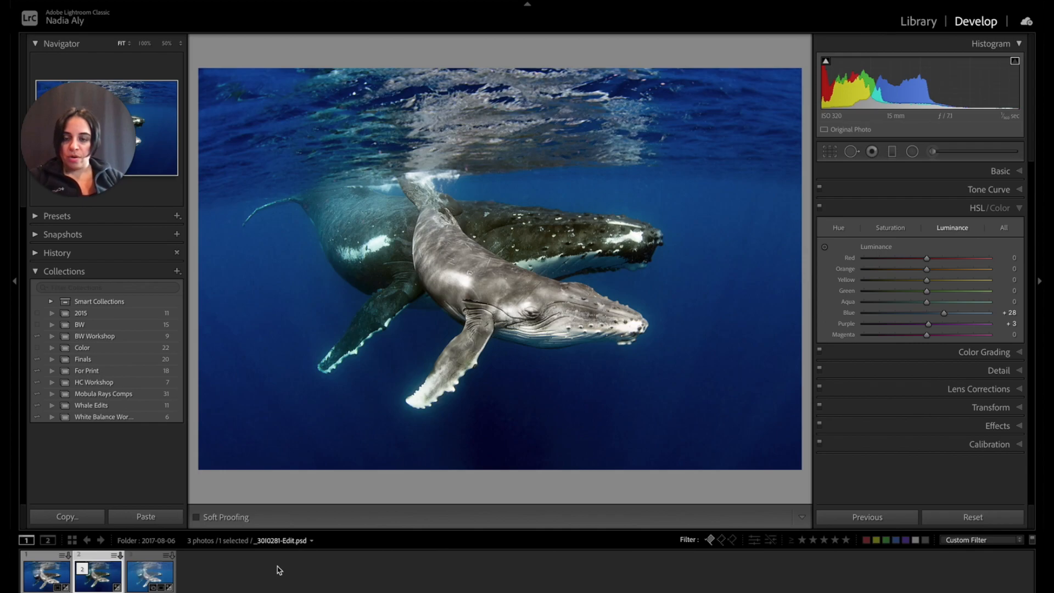
click(150, 583)
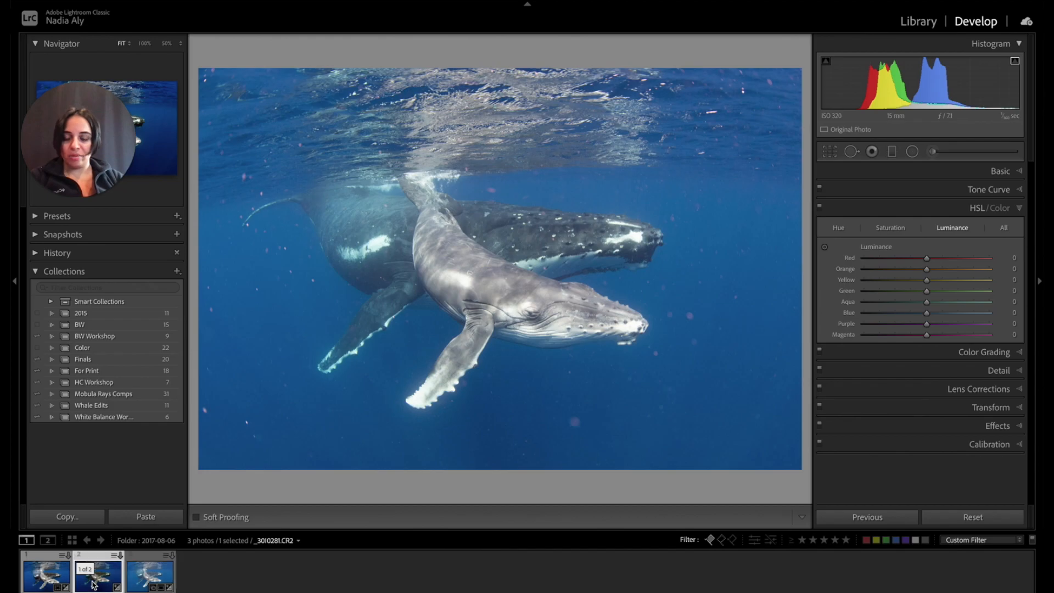
click(93, 582)
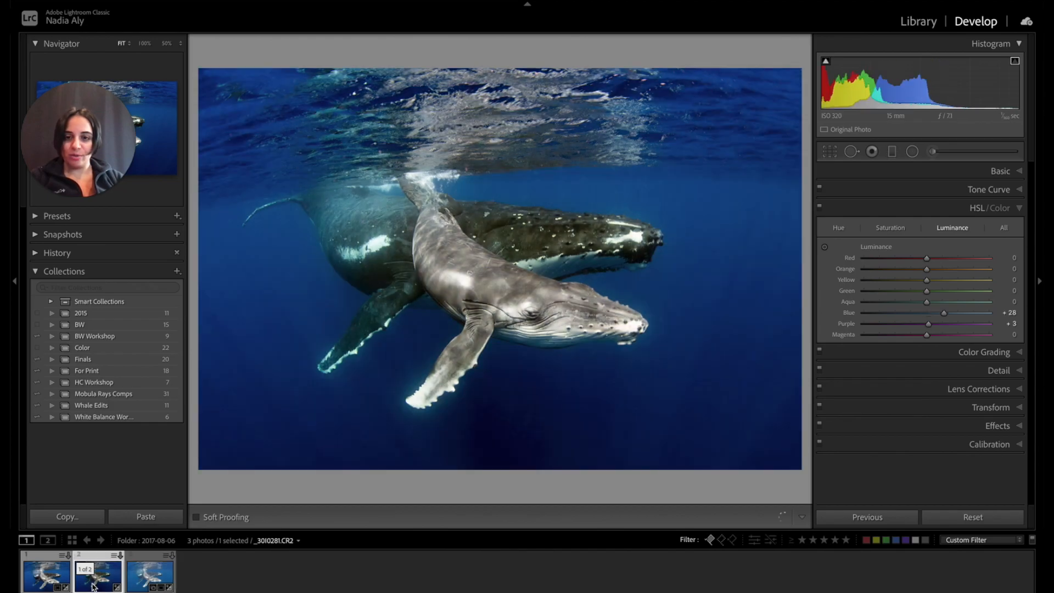
Set the front whale's adjustment brush Saturation to -96 and close the adjustment brush.
click(927, 154)
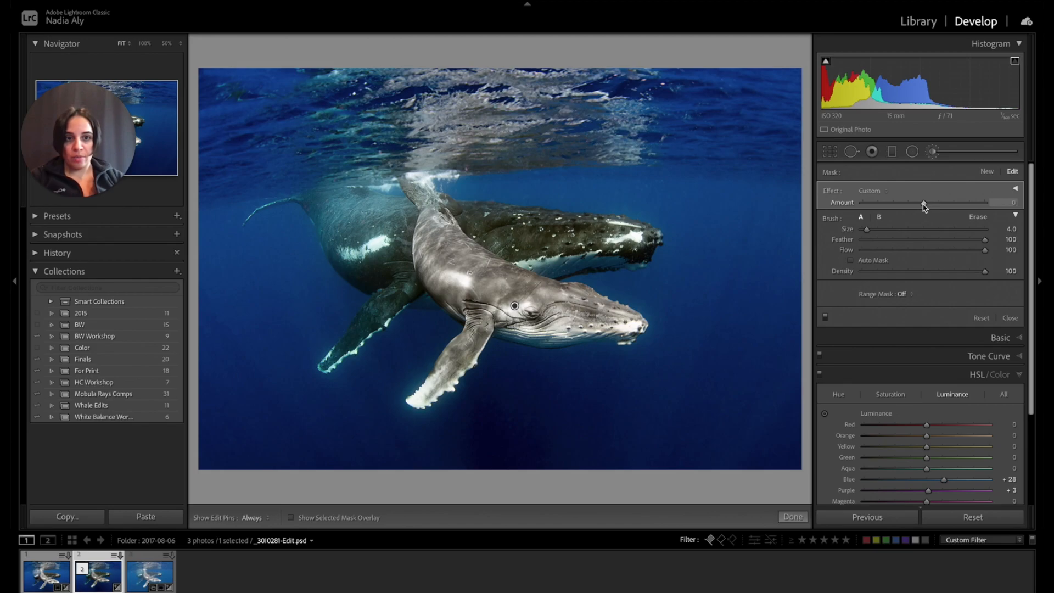
click(879, 192)
click(918, 333)
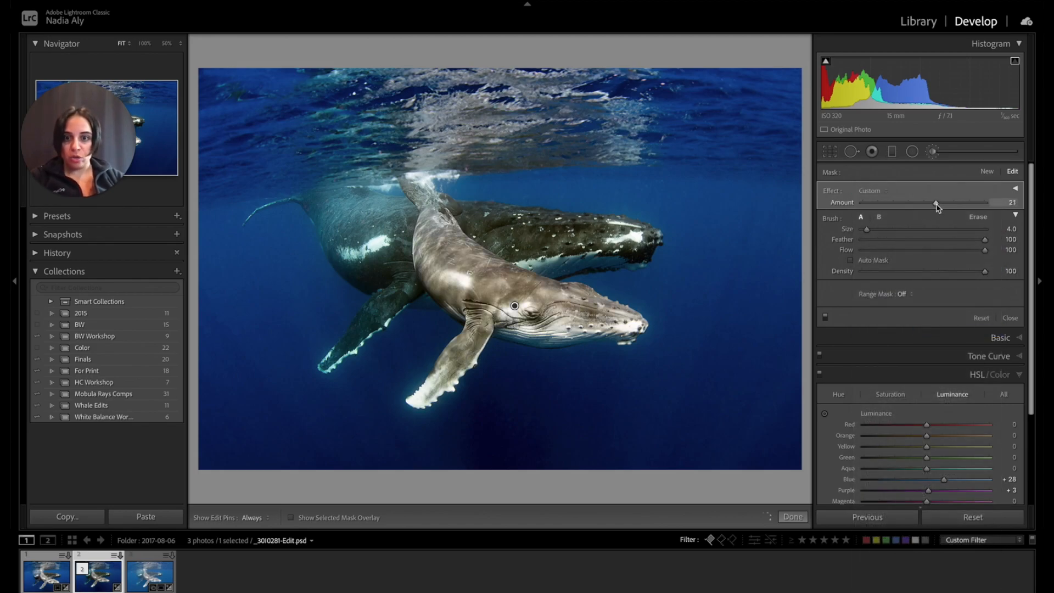
drag(920, 205, 869, 209)
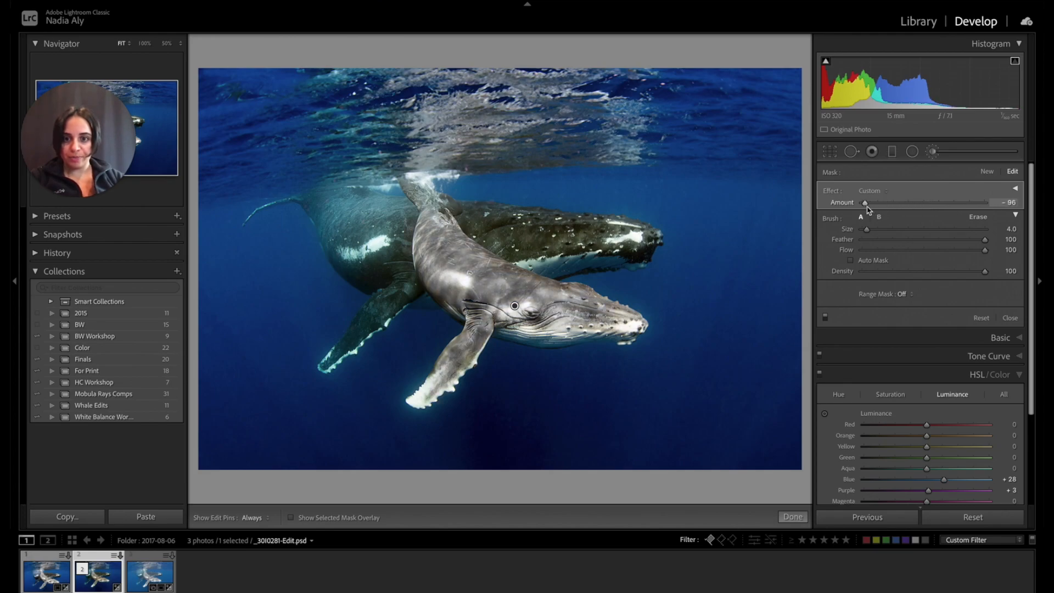
click(830, 152)
click(830, 153)
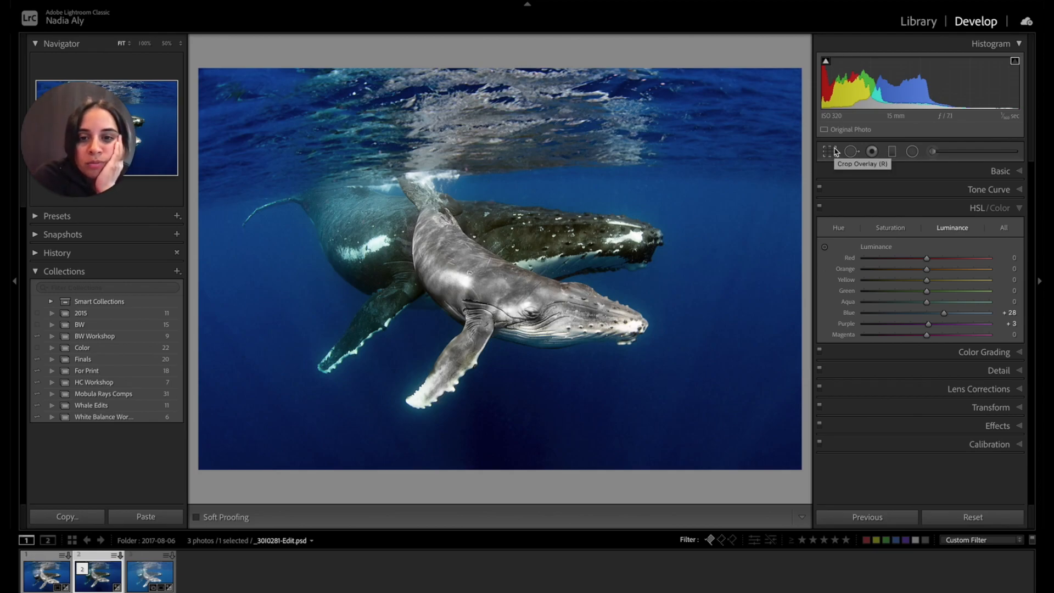
Paint over the rear whale's head and back with a new size 4.0 adjustment brush using the Saturation effect at Amount -45.
key(k)
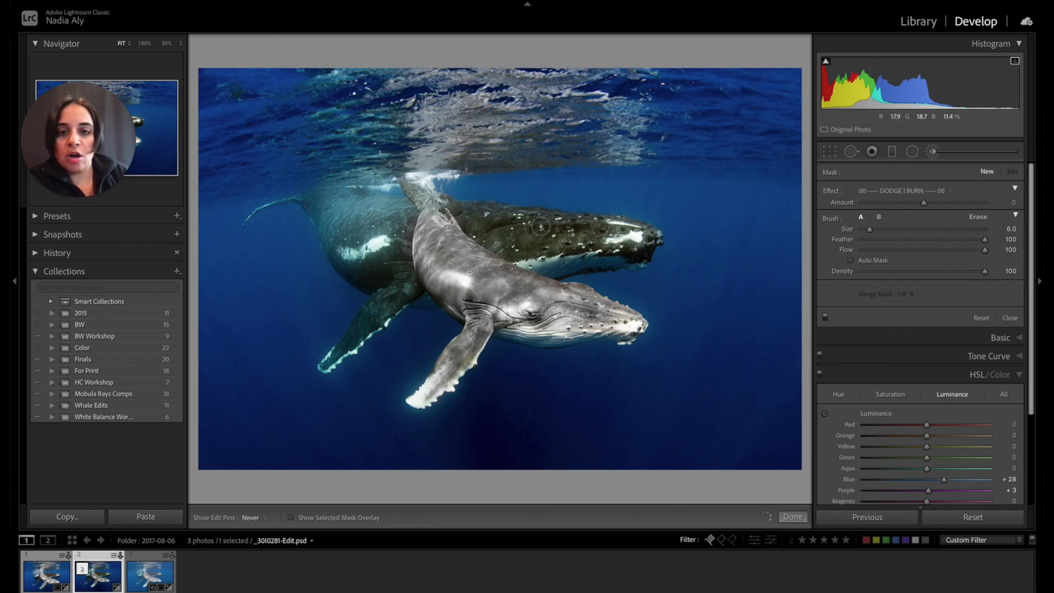
click(918, 190)
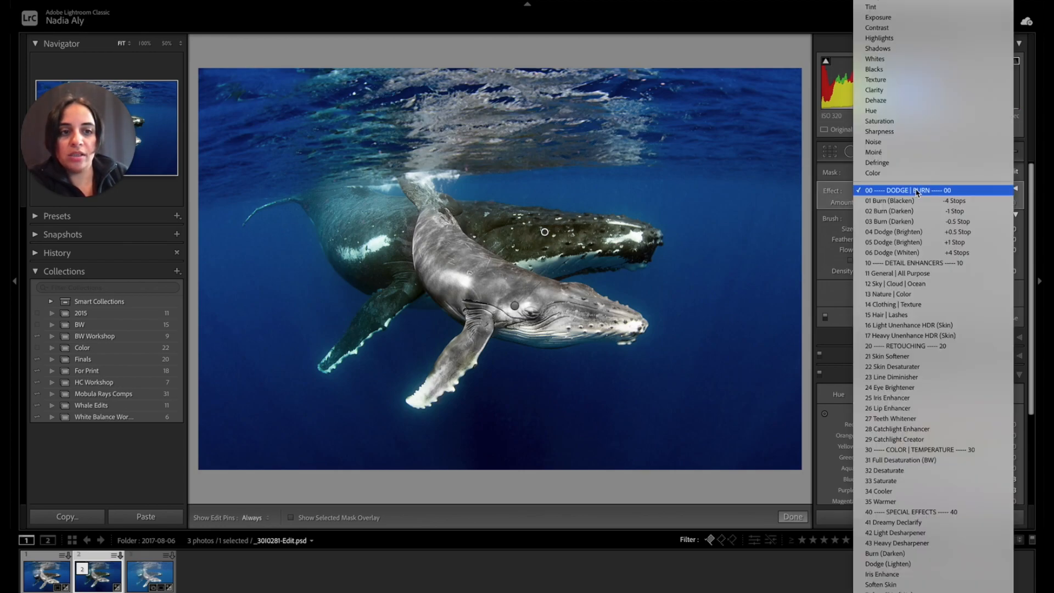
click(936, 121)
drag(936, 203, 896, 205)
key(bracketleft)
key(bracketleft)
key(h)
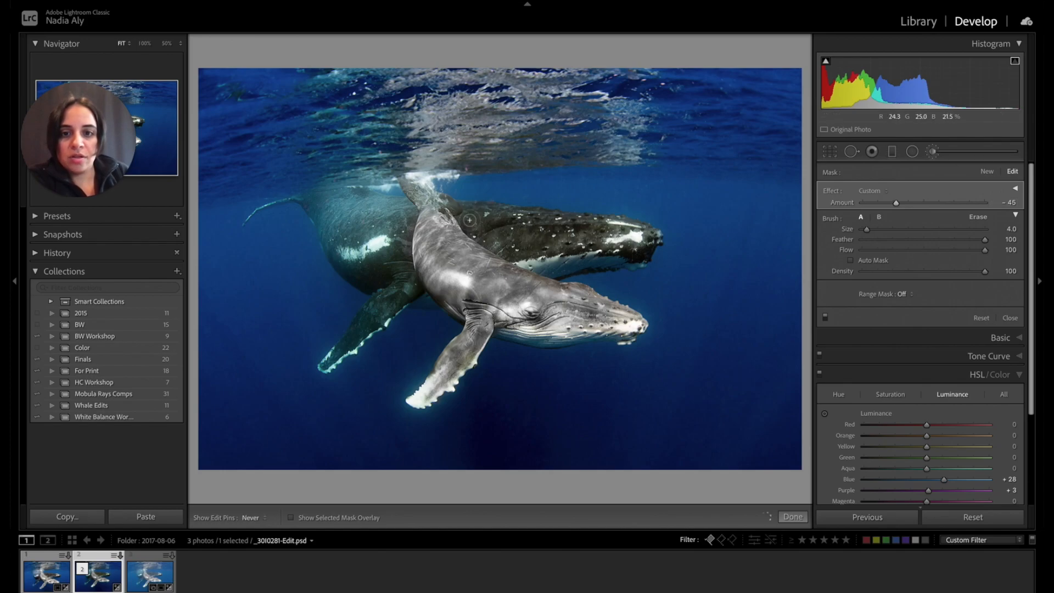
key(h)
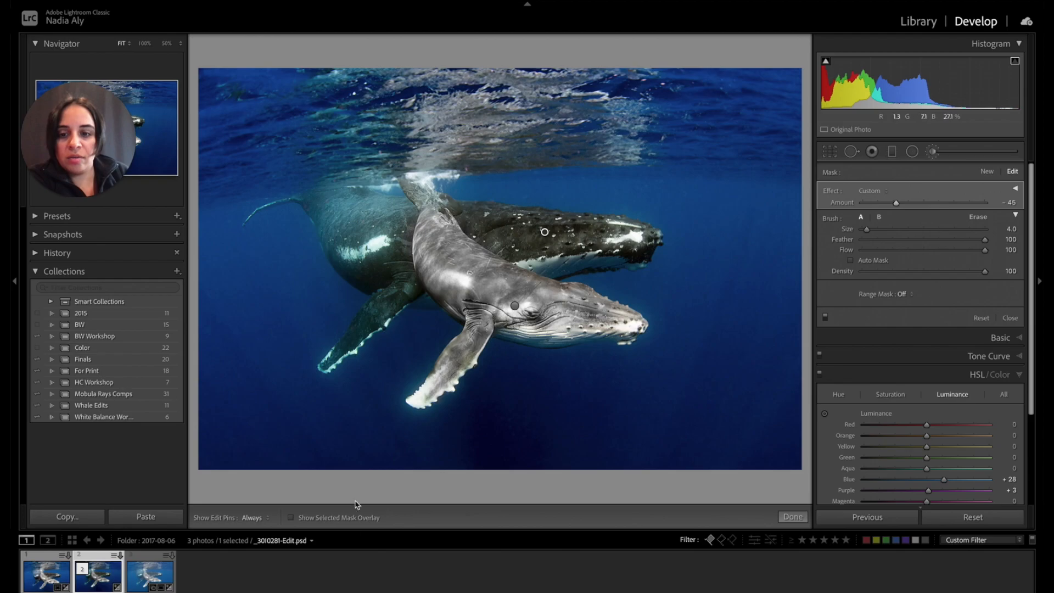
Extend the rear whale's desaturation over its flipper, body and tail, enlarging the brush to 8.0, and close the adjustment brush.
click(331, 518)
key(h)
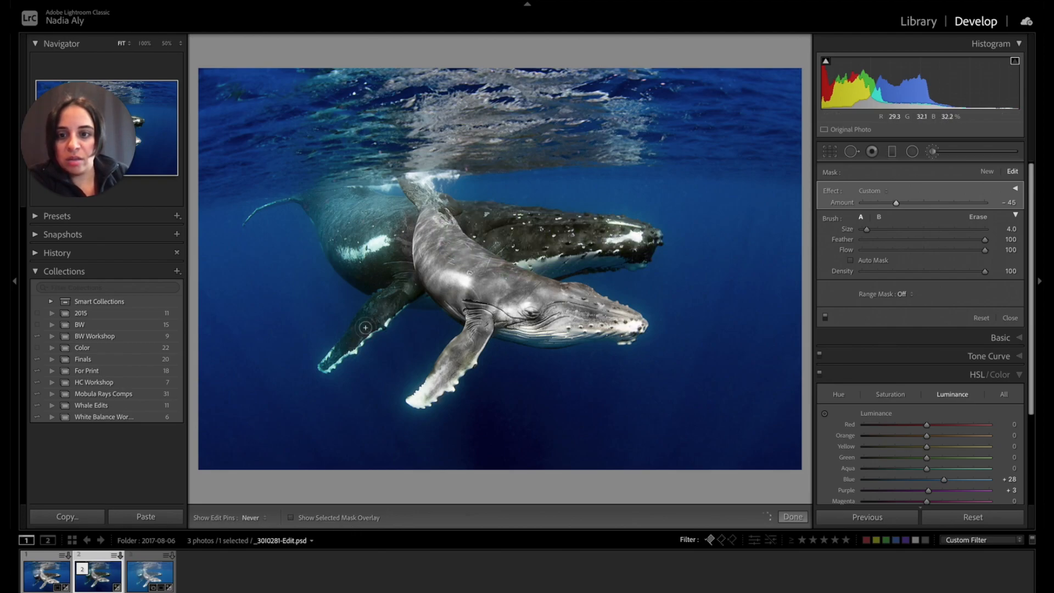
key(h)
key(bracketright)
key(bracketright)
key(bracketright)
key(bracketright)
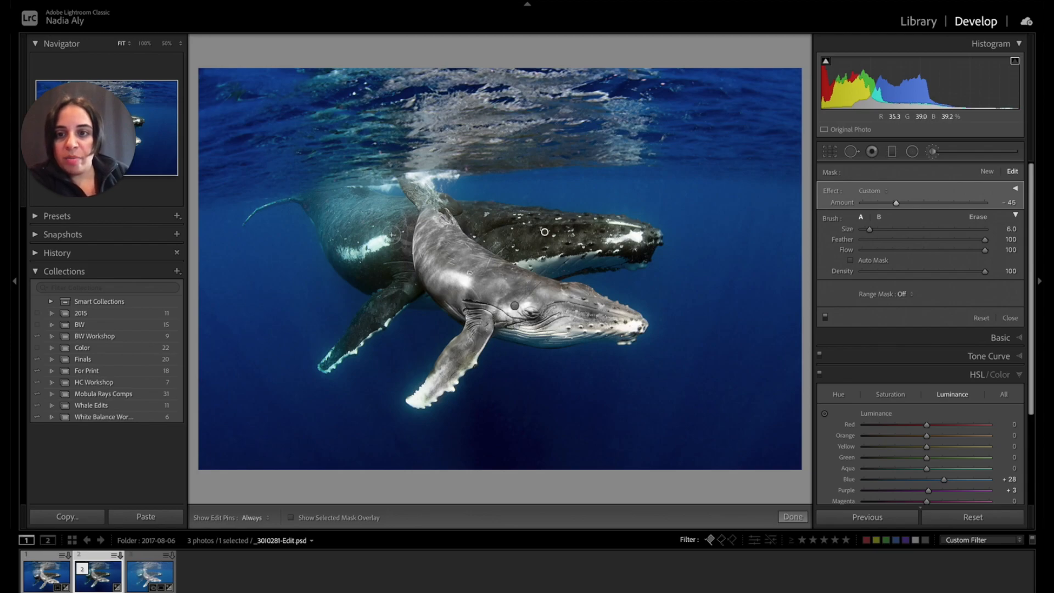
key(h)
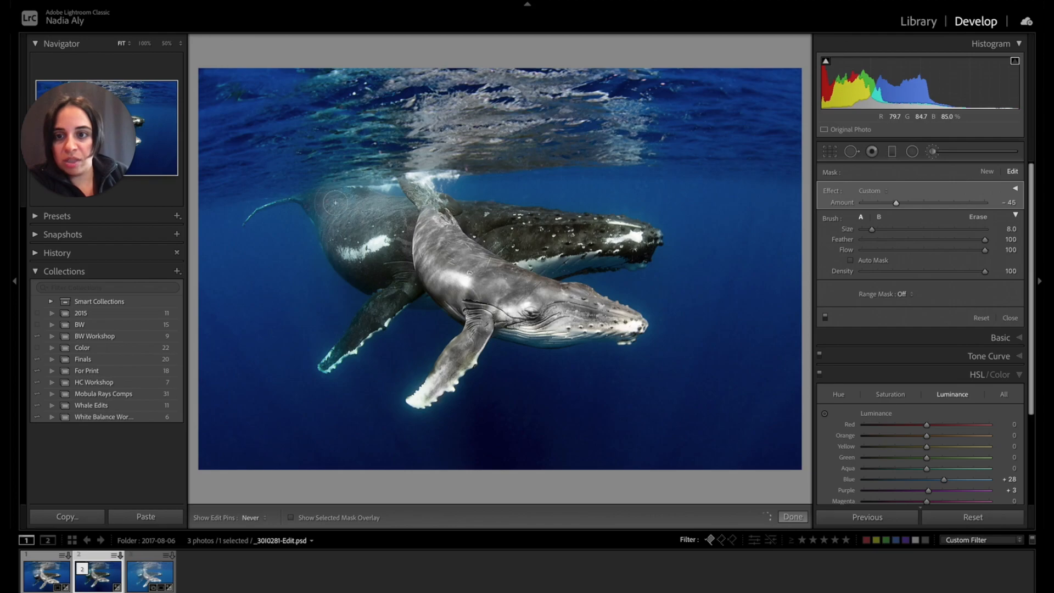
key(h)
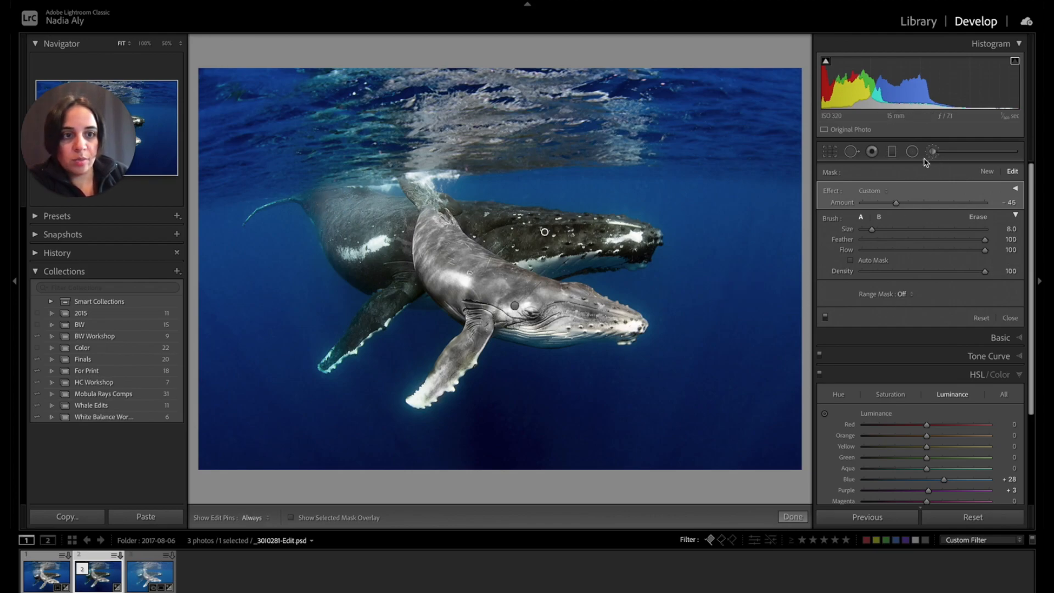
click(932, 152)
With the mask overlay shown, erase the front whale's brush mask where it spills onto the rear whale, using size 6.0 and Auto Mask.
key(k)
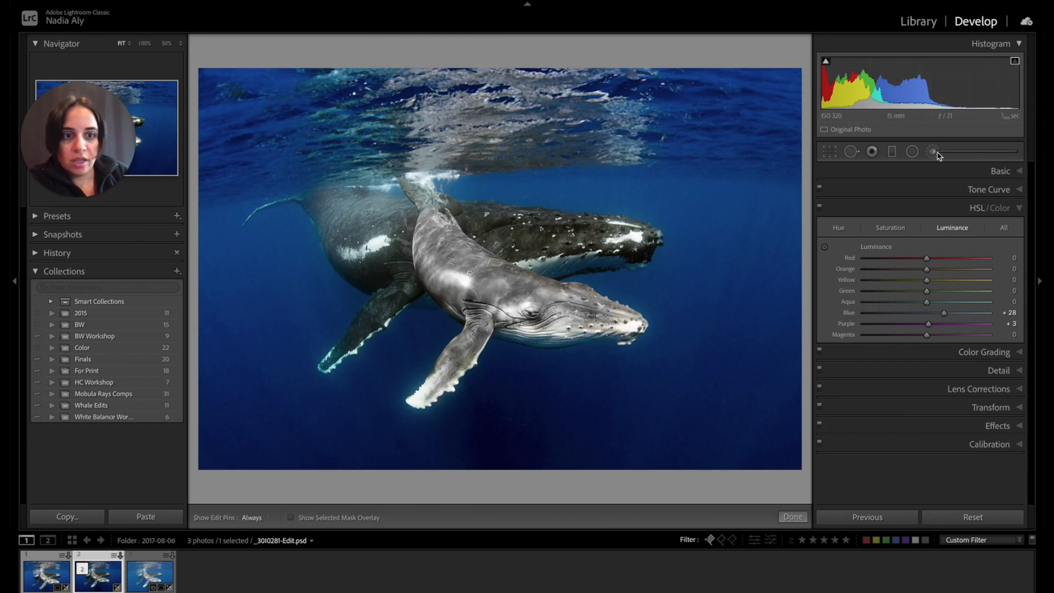
click(514, 306)
click(314, 519)
click(978, 216)
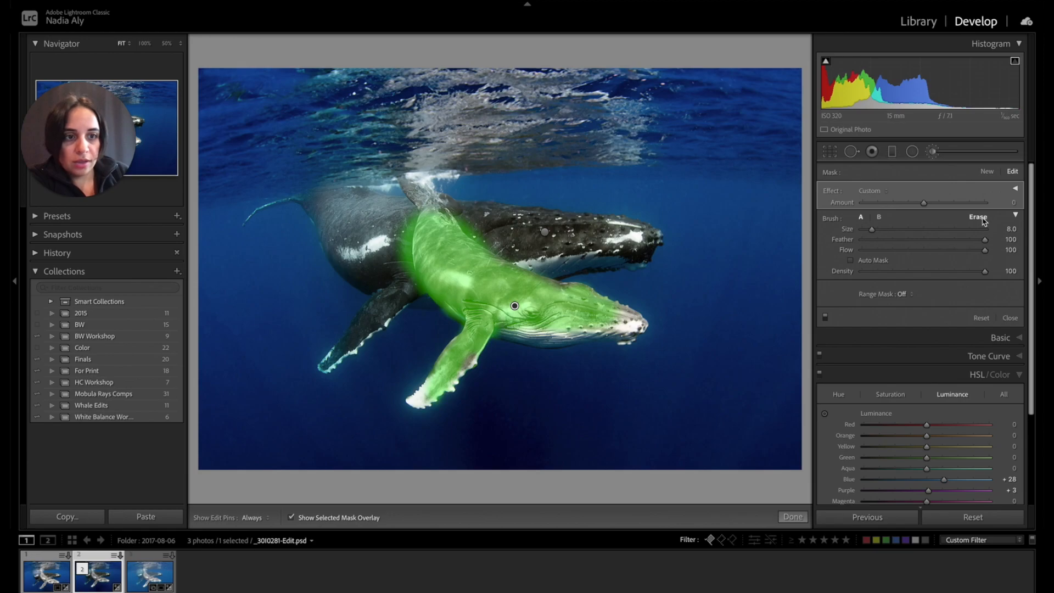
key(bracketright)
key(h)
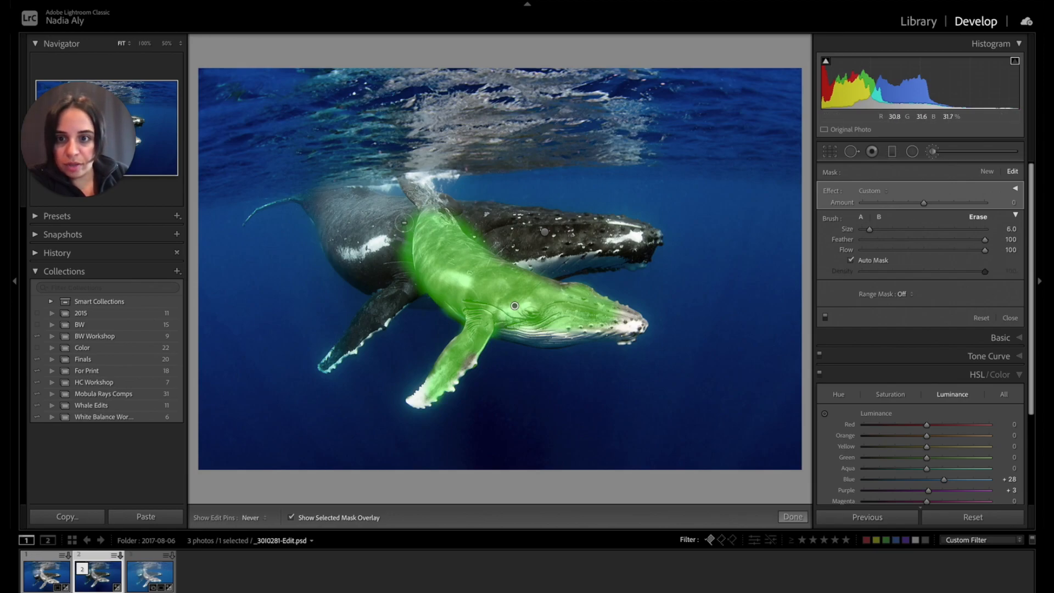
mouse_move(403, 229)
mouse_down()
mouse_move(409, 280)
mouse_move(423, 294)
mouse_move(405, 233)
mouse_move(407, 264)
mouse_move(445, 318)
mouse_move(413, 283)
mouse_up()
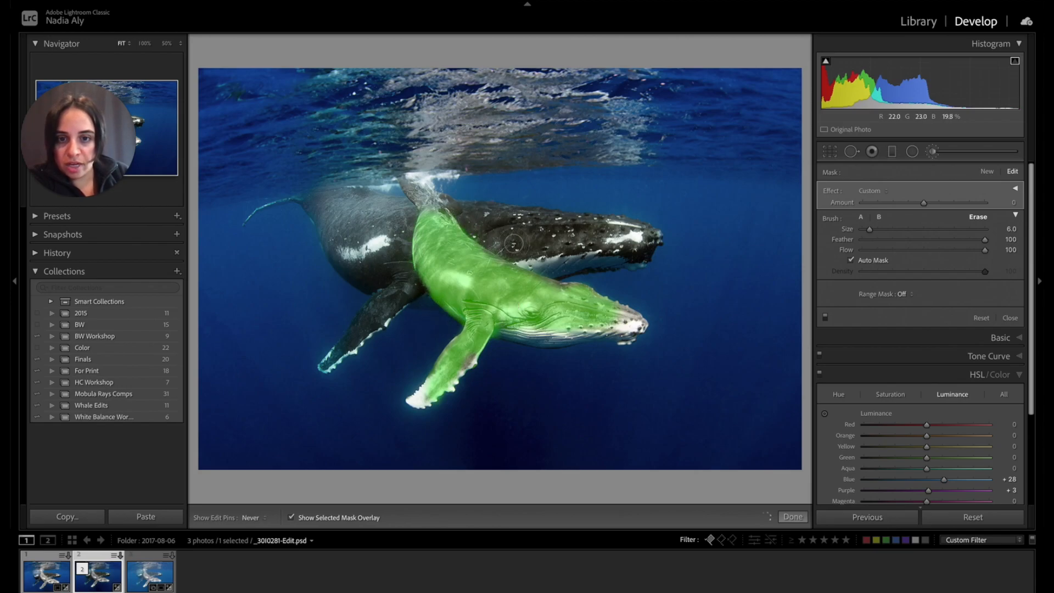
click(291, 517)
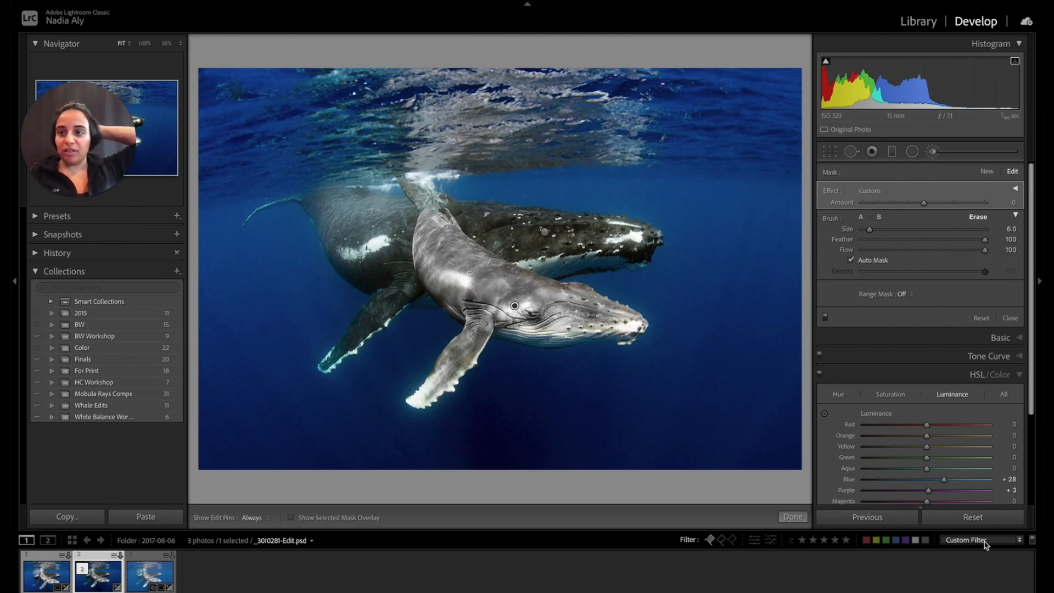
Compare the desaturated whale edit against the unedited original _30I0281.CR2.
click(147, 575)
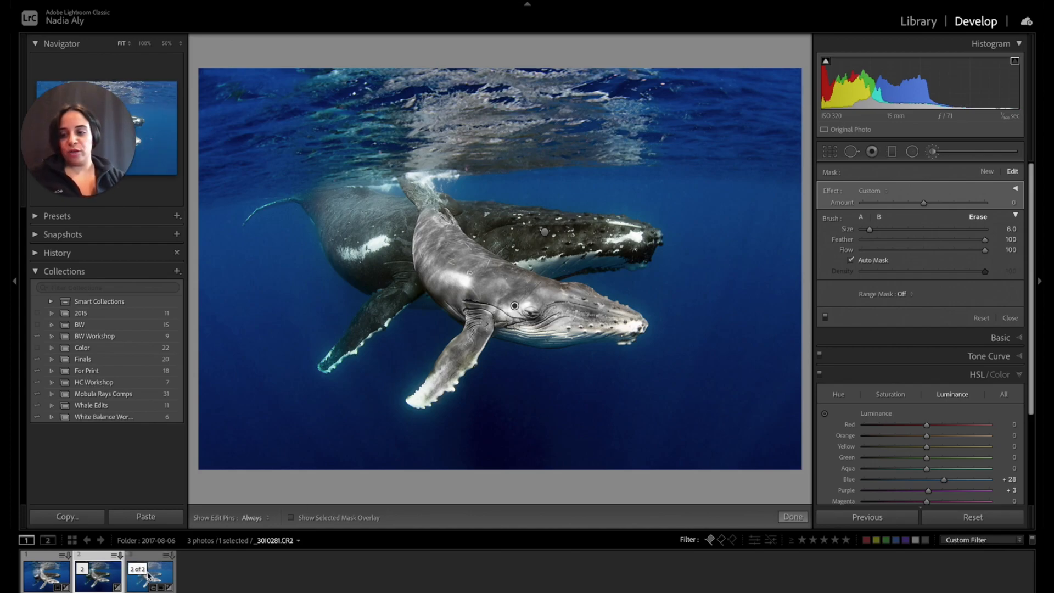
click(88, 588)
key(Right)
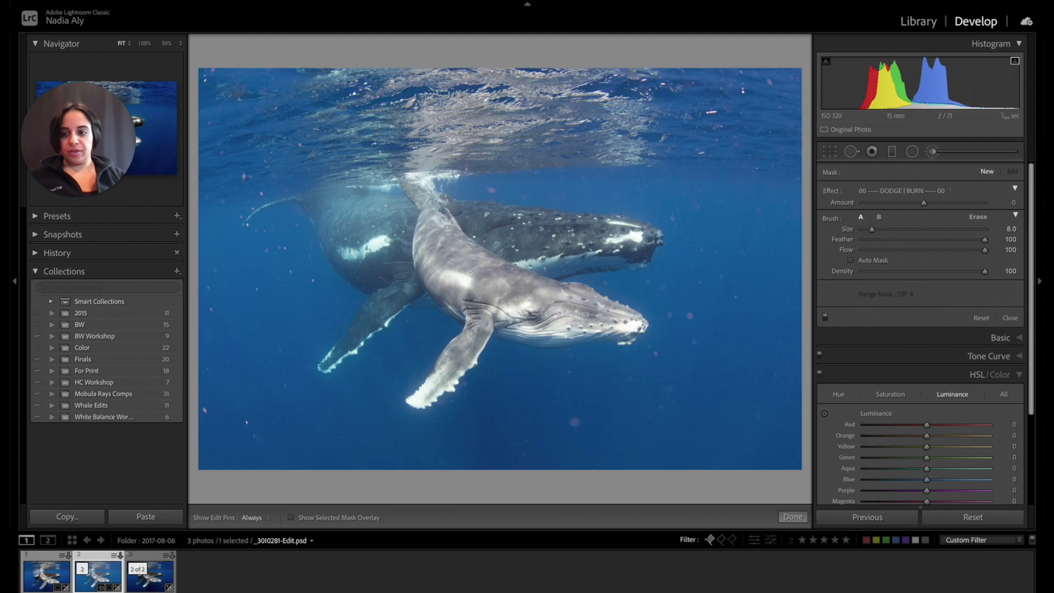